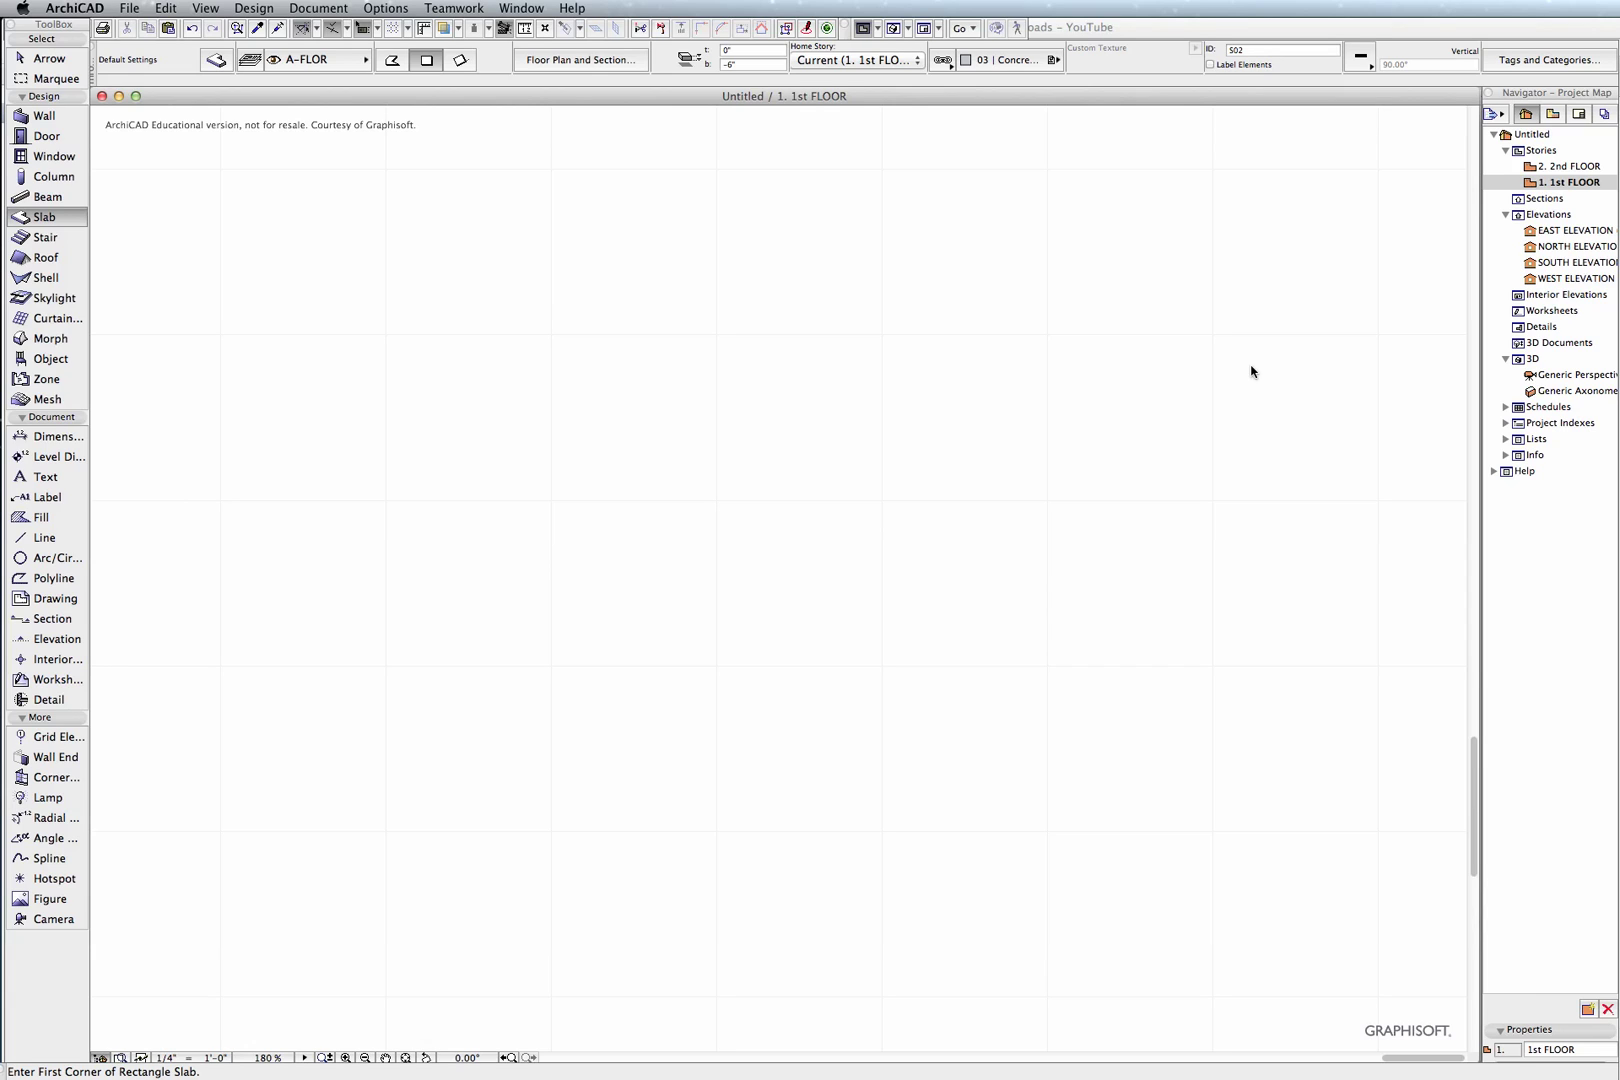
Draw a large rectangular slab by two corners on 1st FLOOR and select it.
left_click(317, 253)
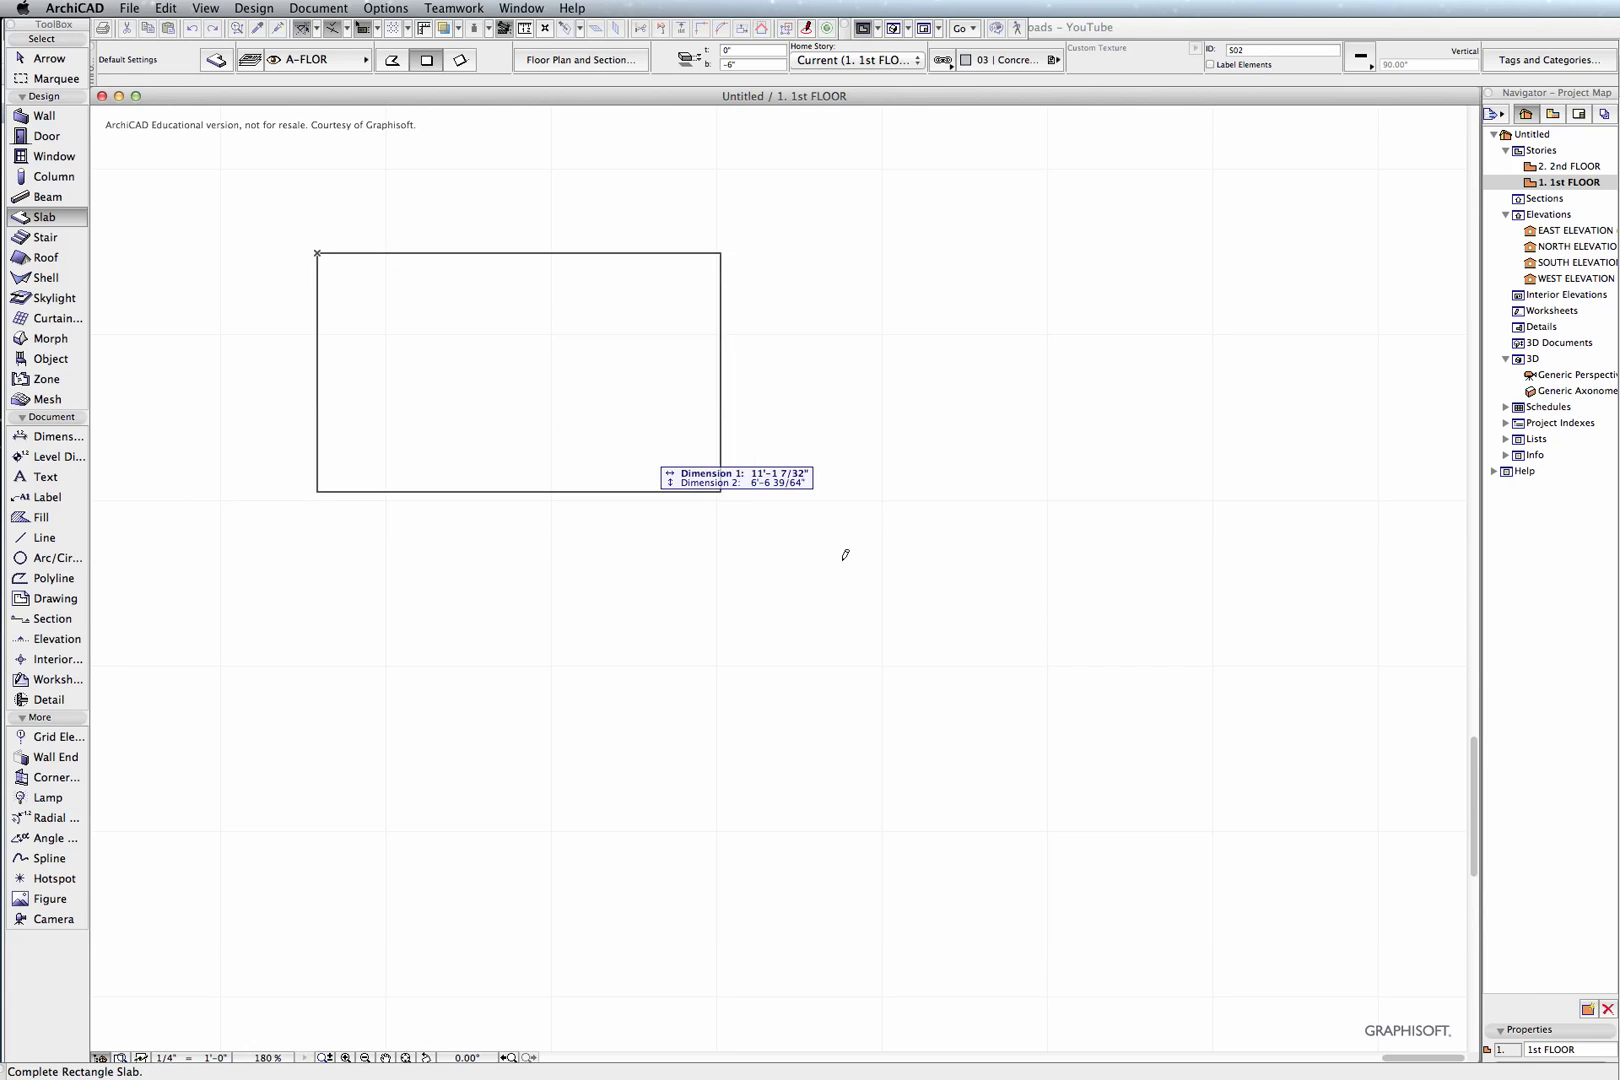
left_click(1350, 814)
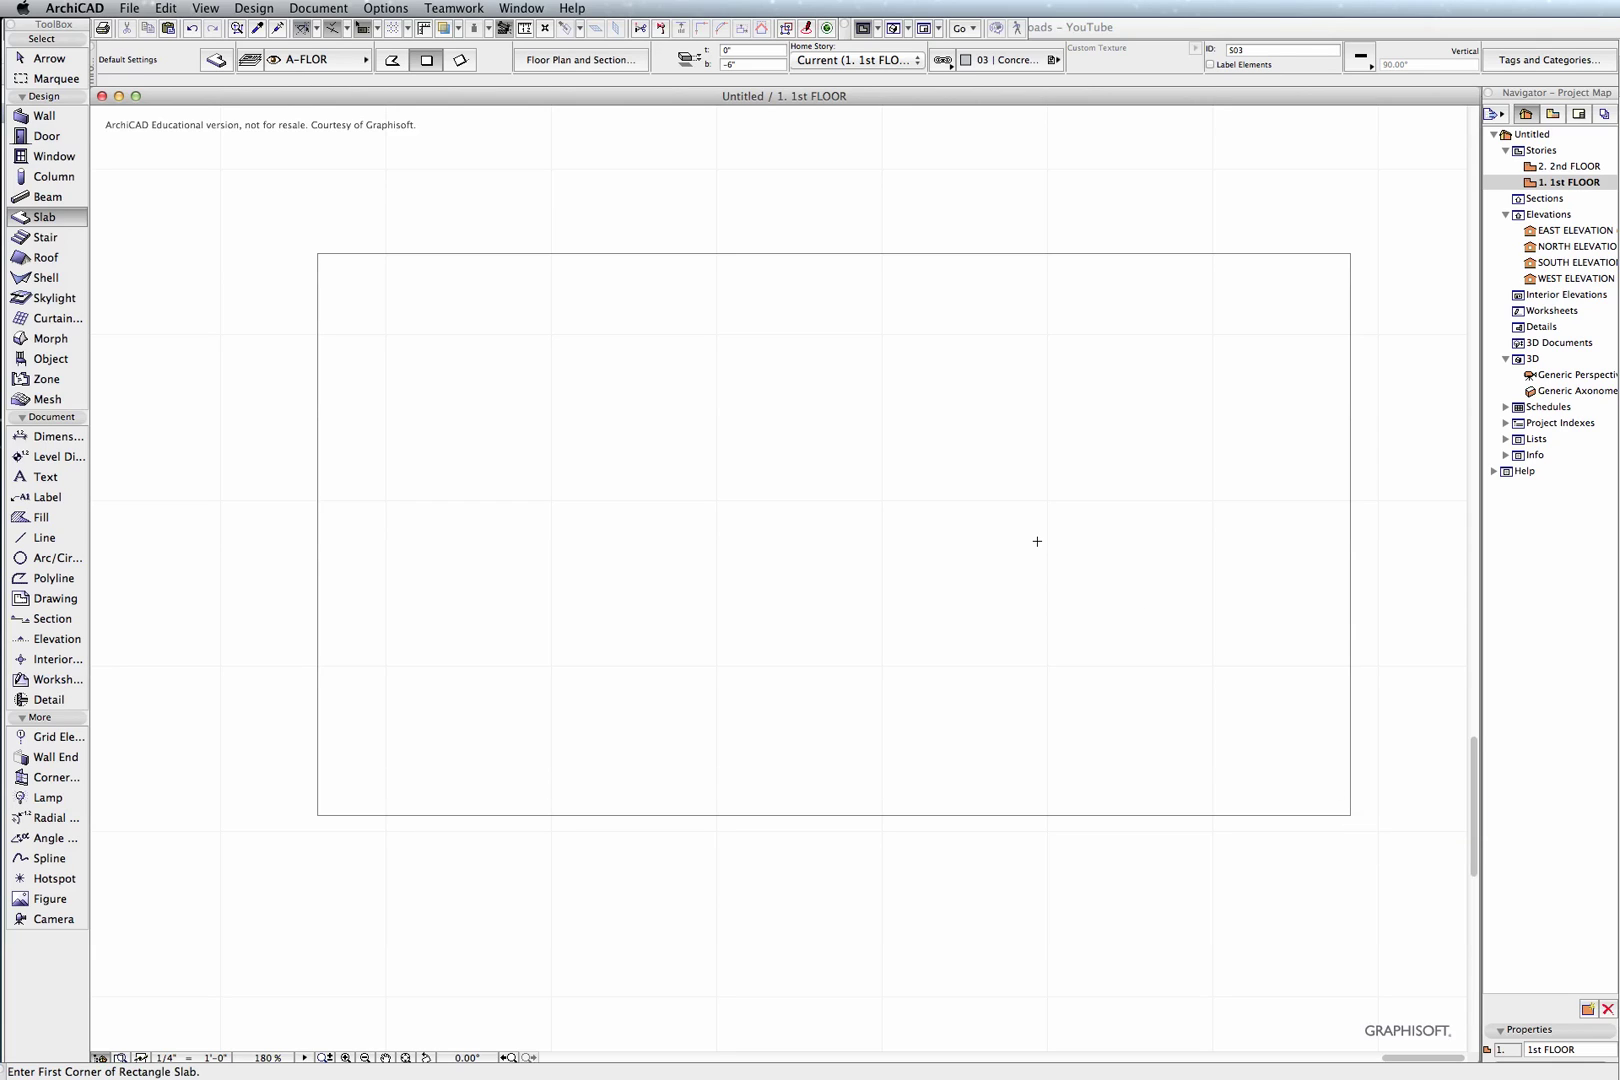
left_click(42, 62)
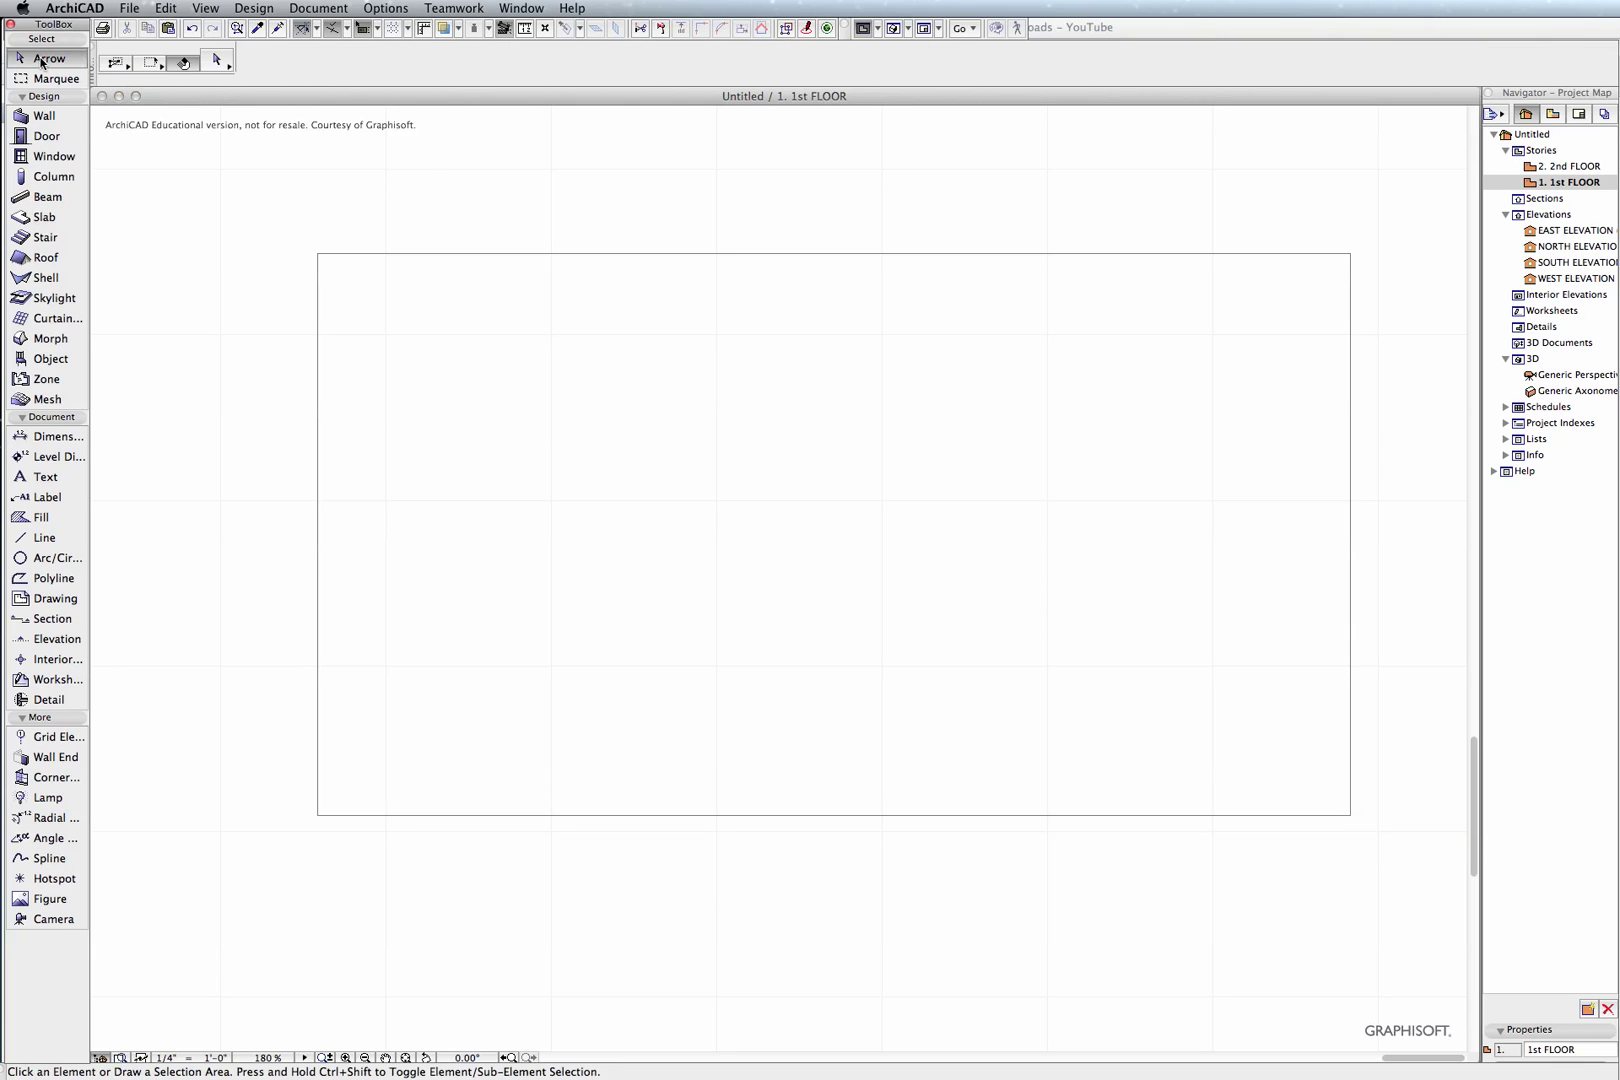
left_click(883, 465)
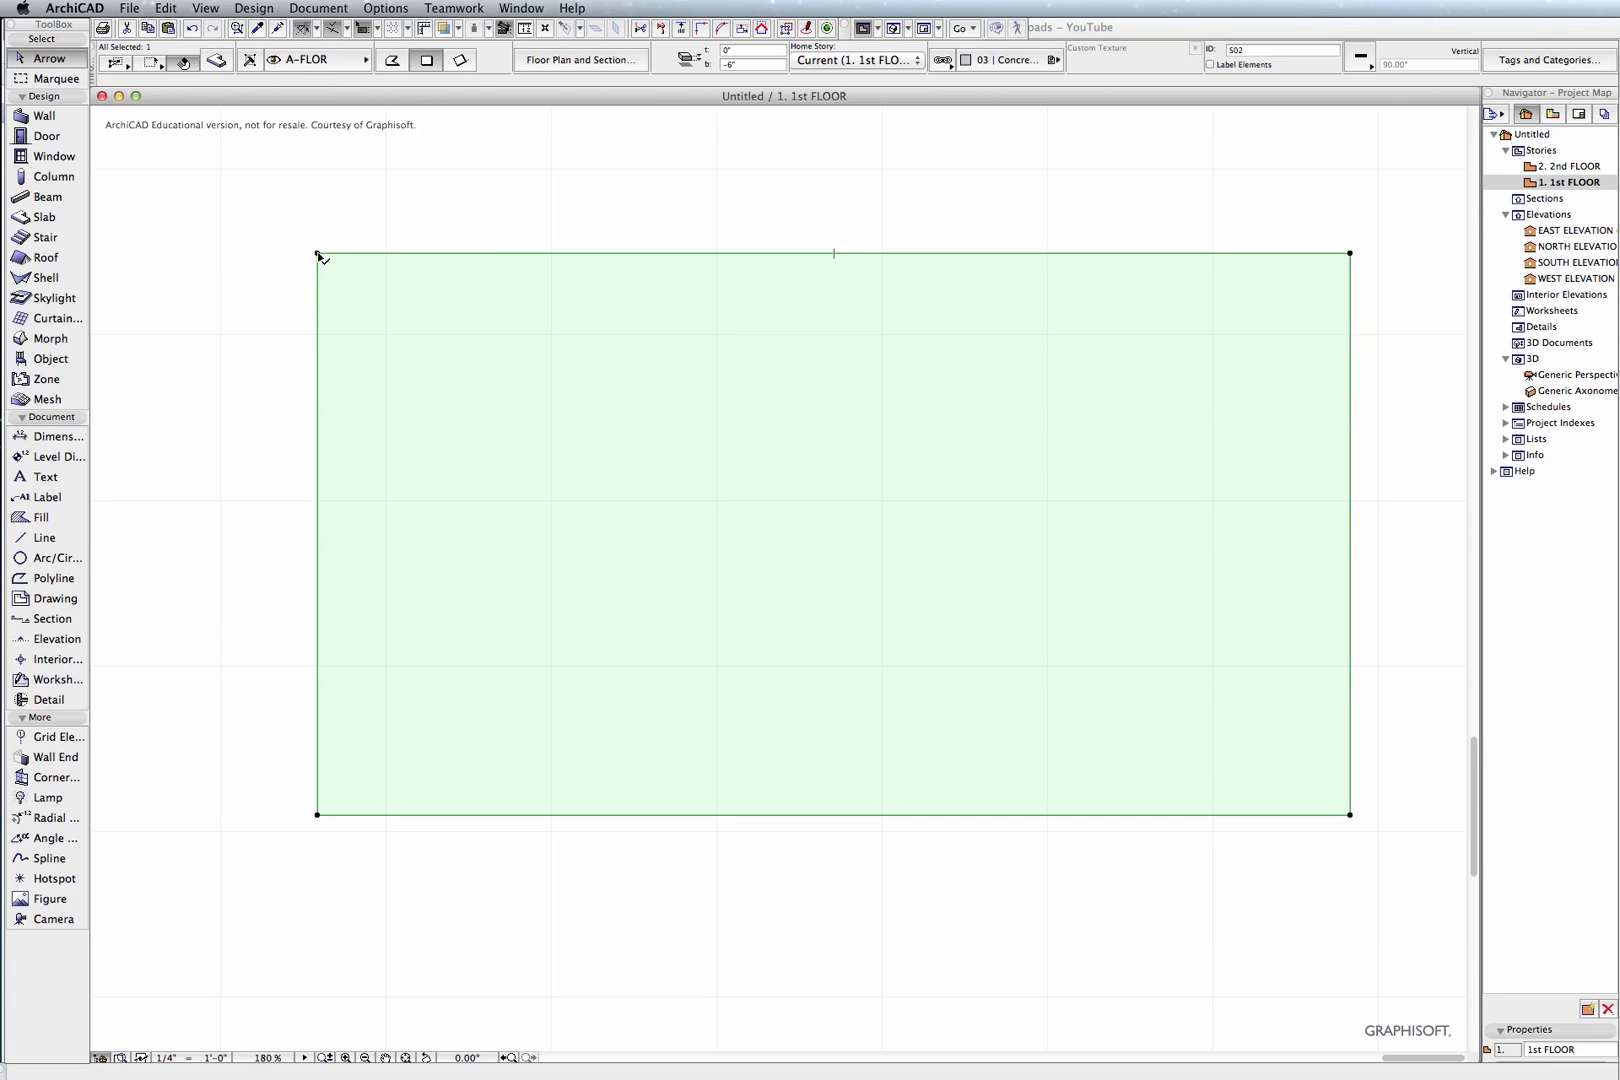
Reposition the slab's top-left node inward and down so two edges become slanted.
left_click(318, 255)
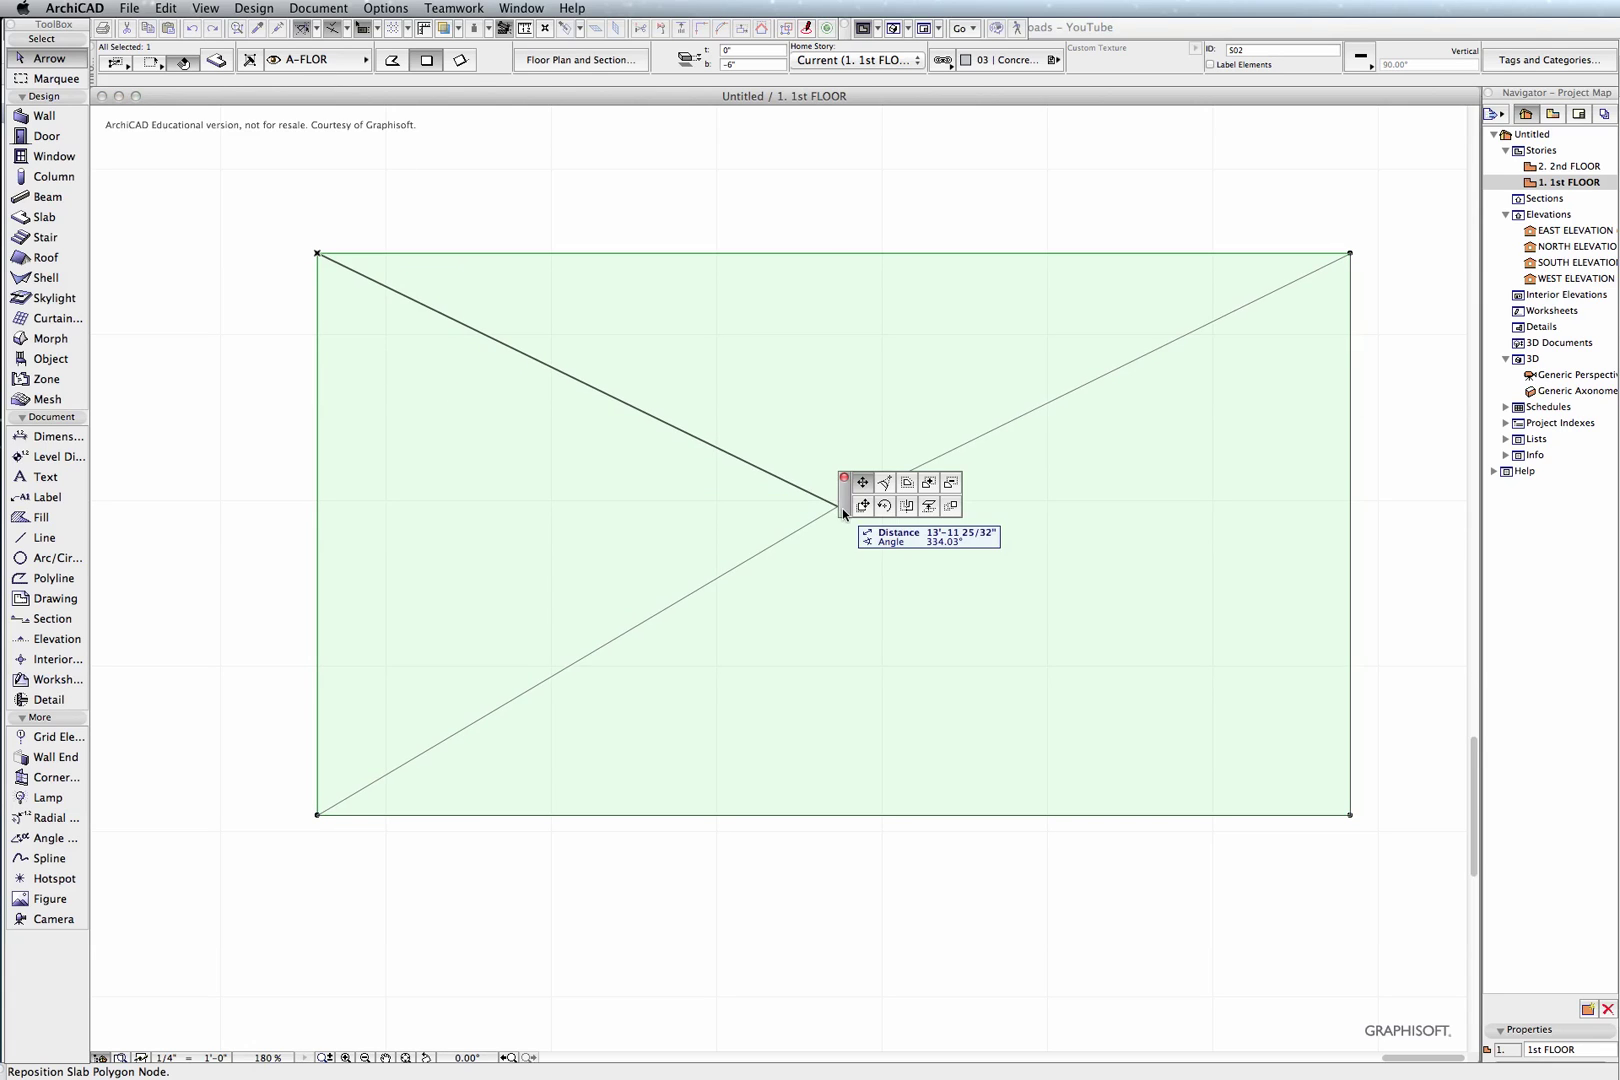
left_click_drag(842, 508, 623, 186)
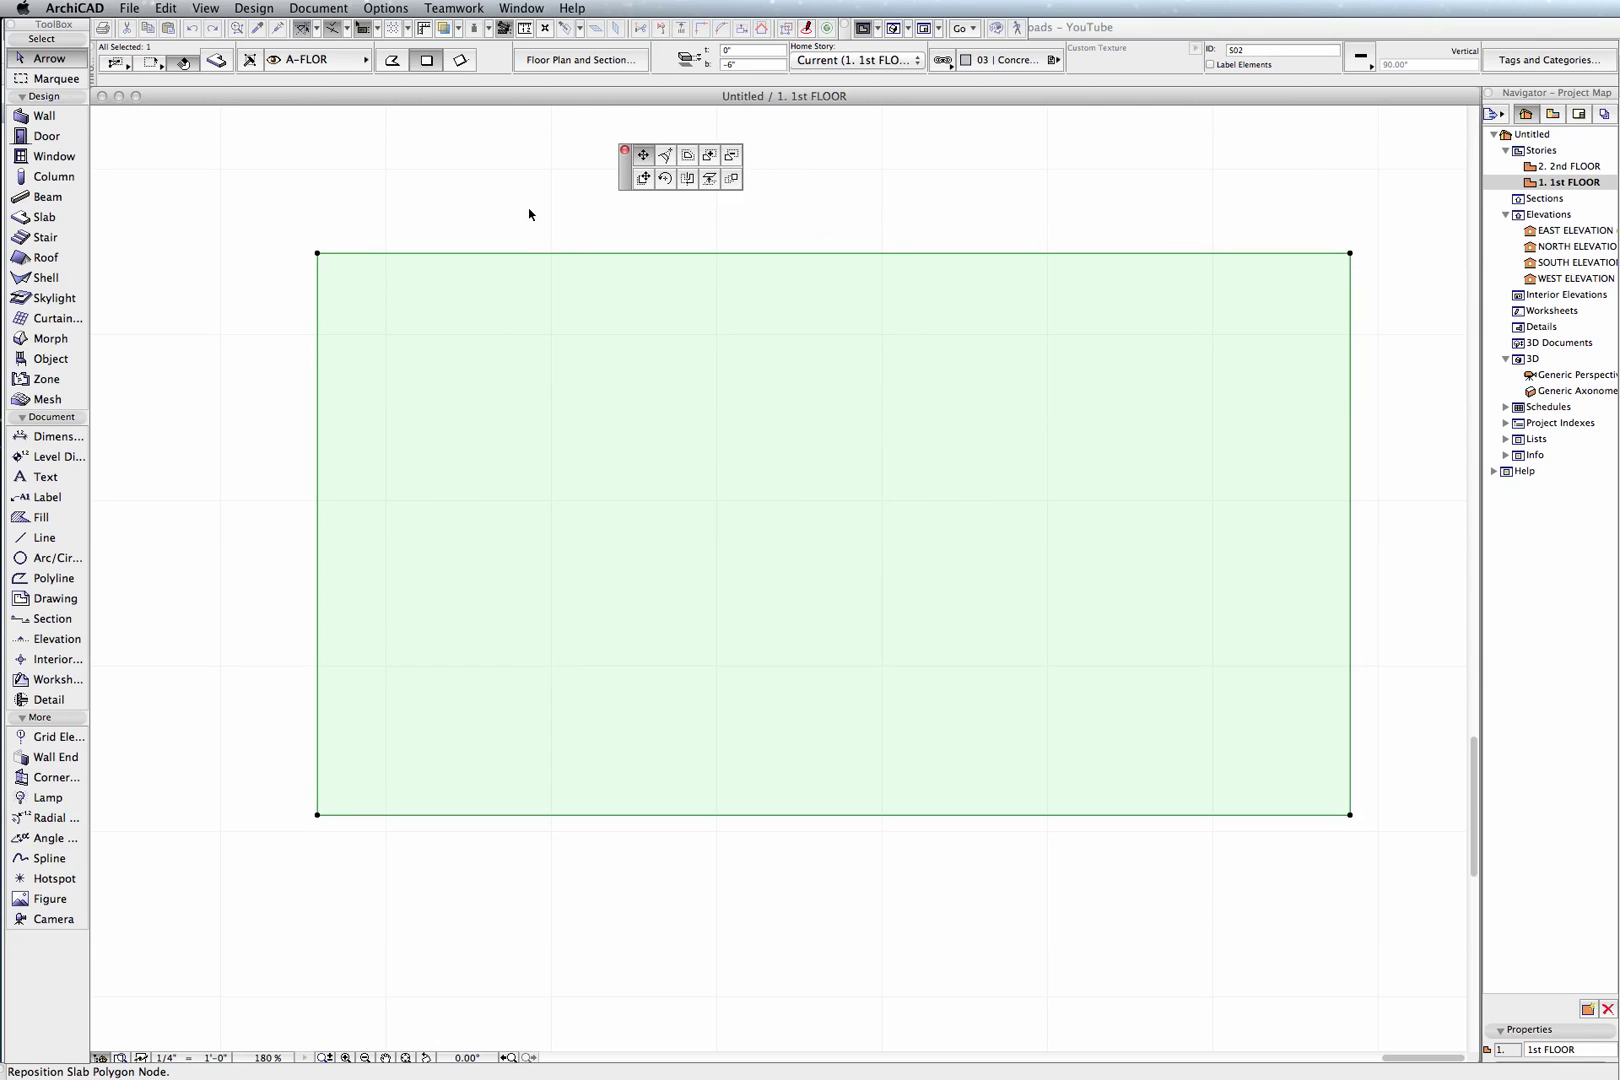
scroll(518, 217, "down", 1)
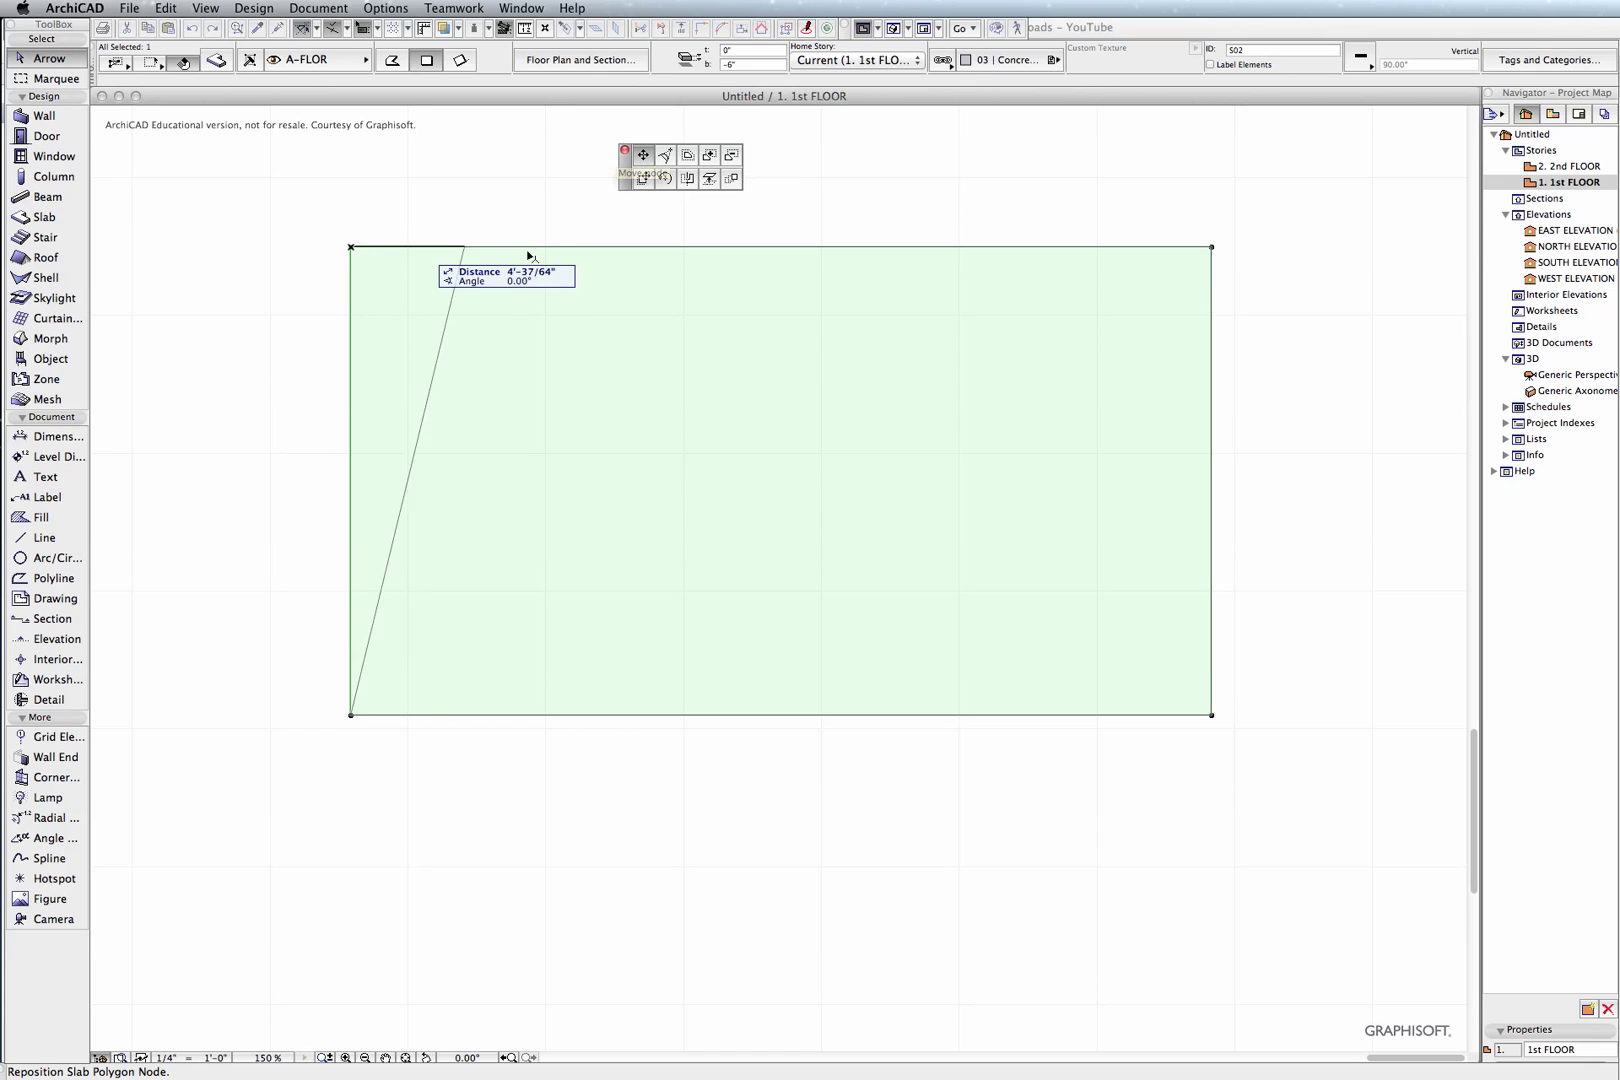
scroll(504, 354, "up", 2)
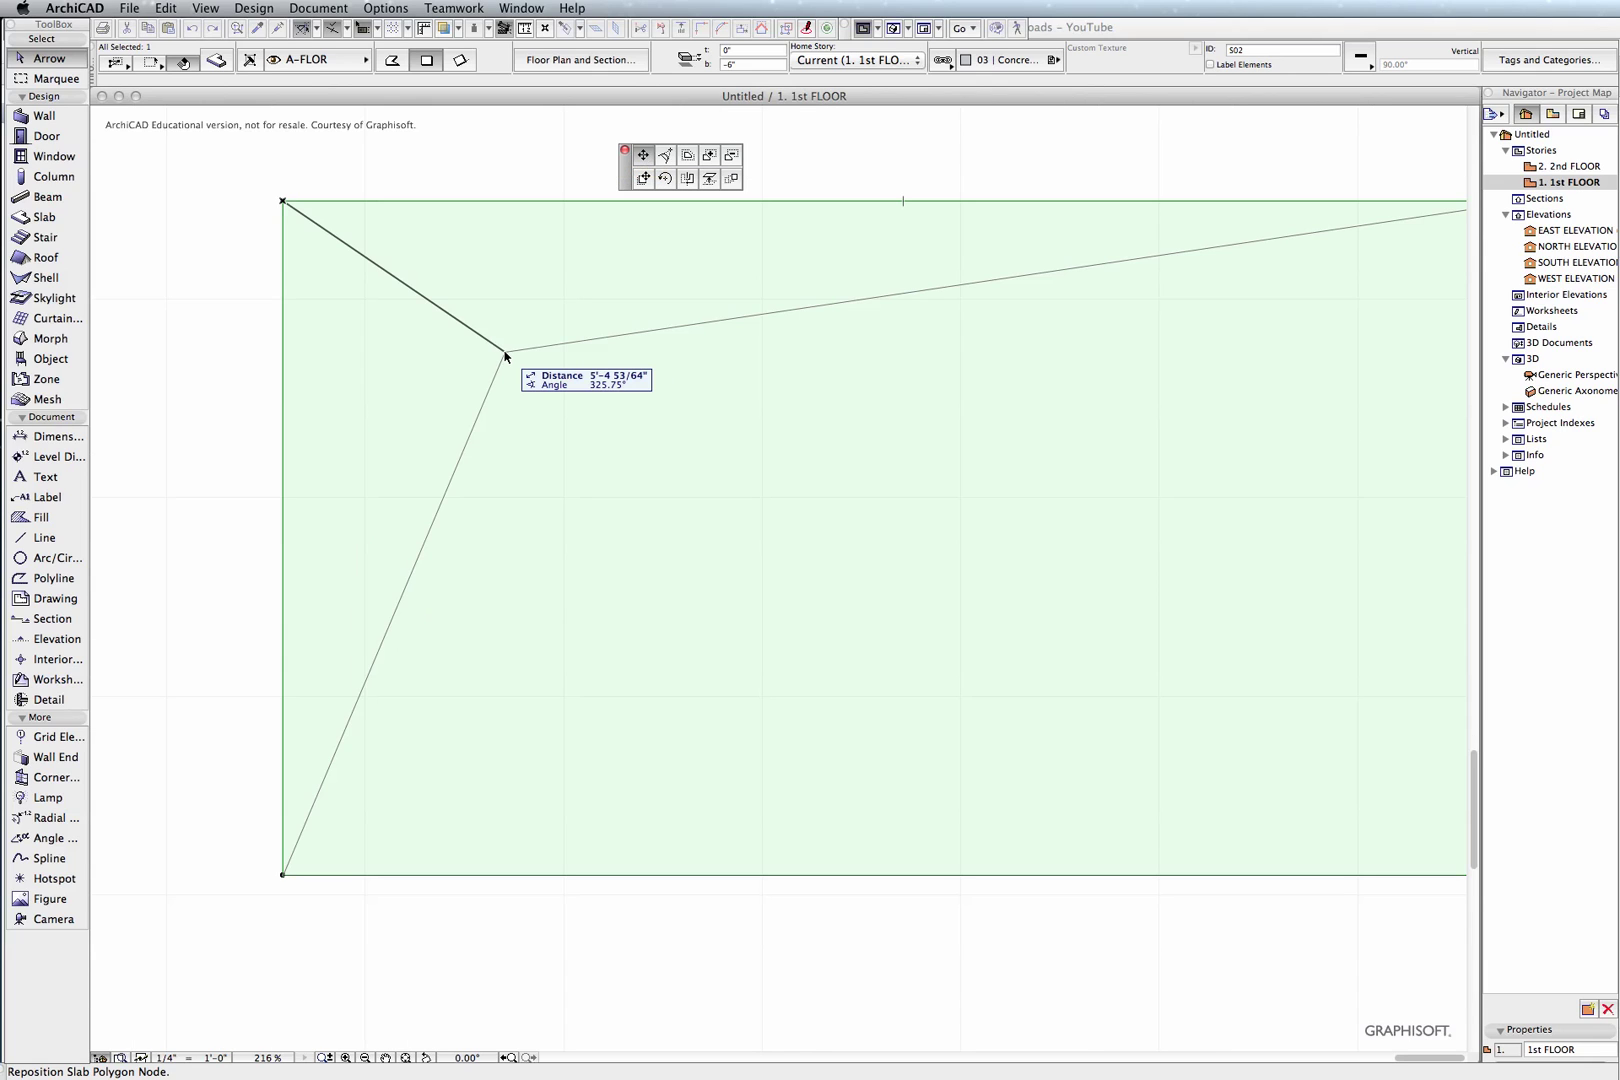
left_click(504, 354)
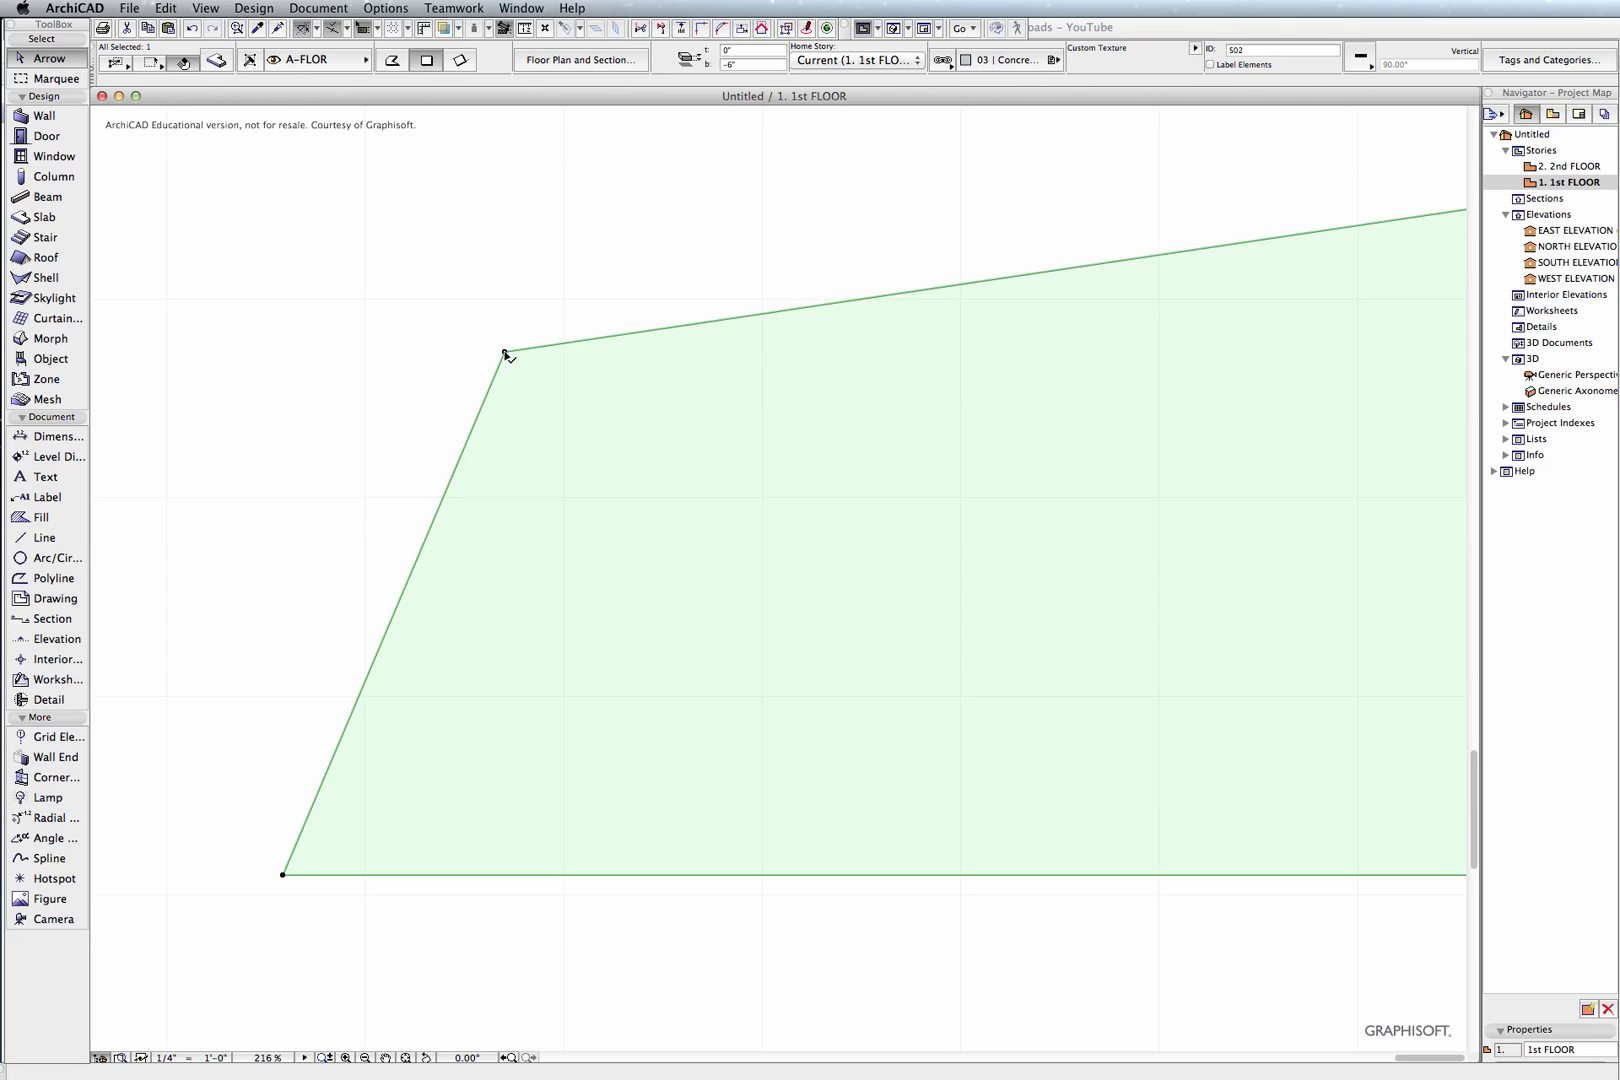
scroll(504, 354, "down", 6)
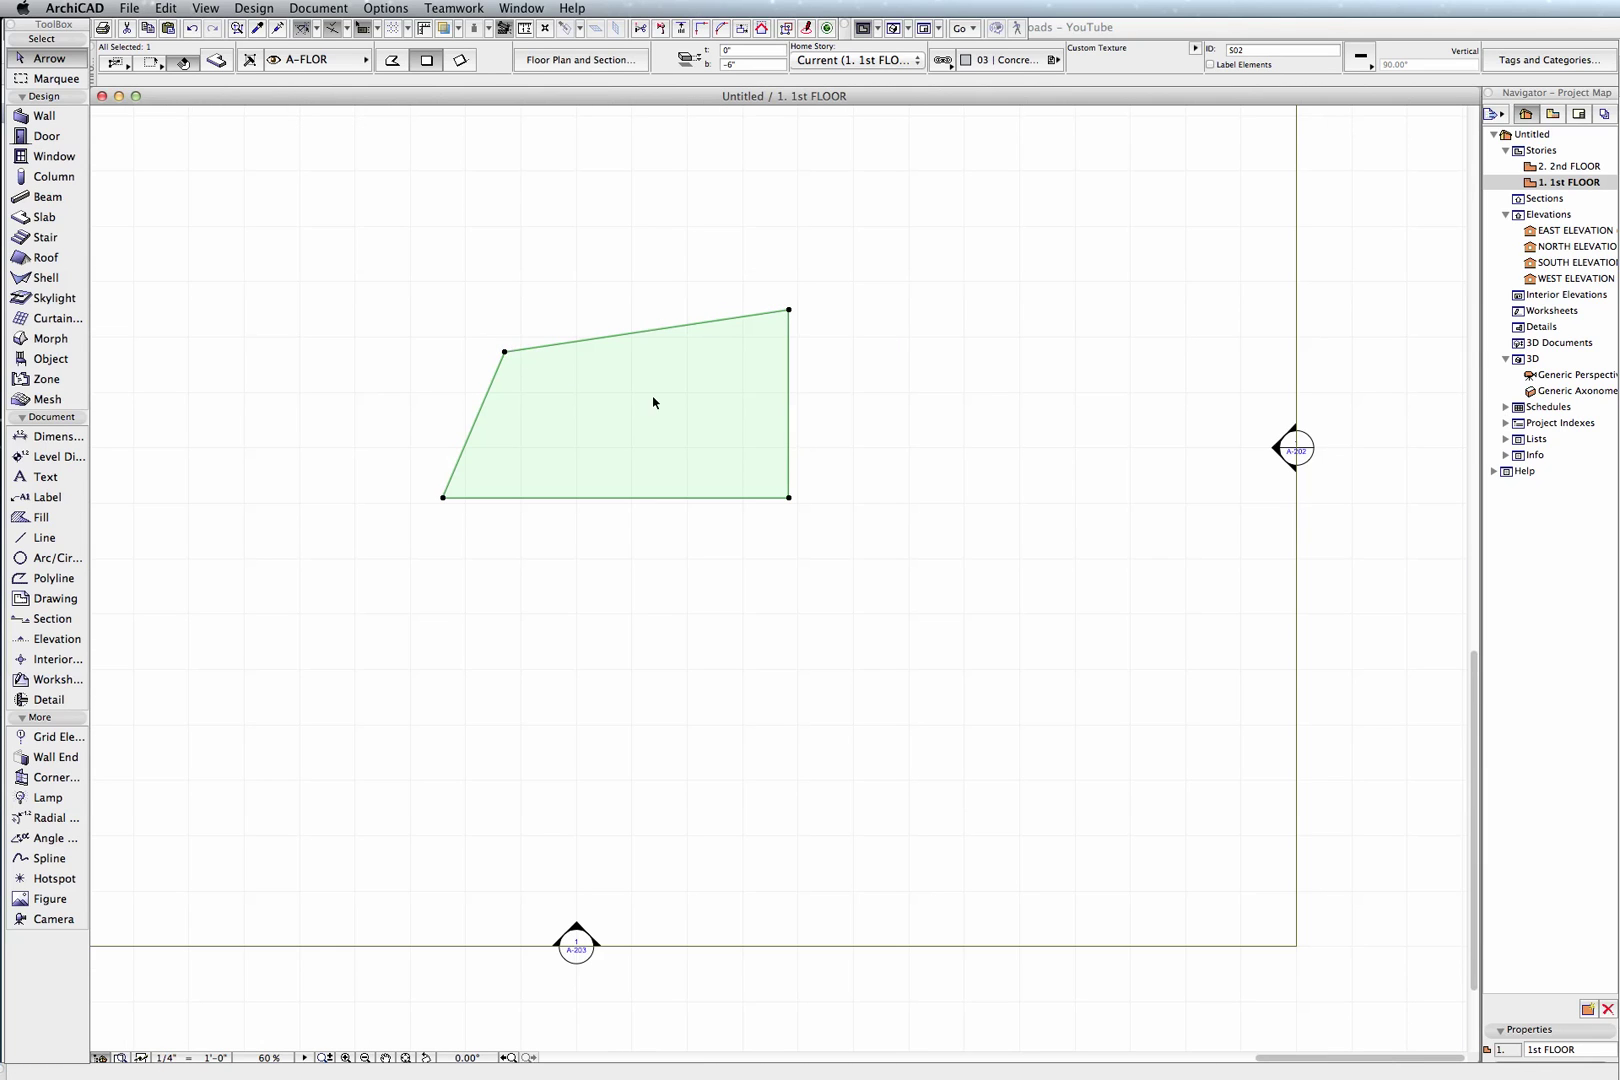
scroll(560, 380, "down", 6)
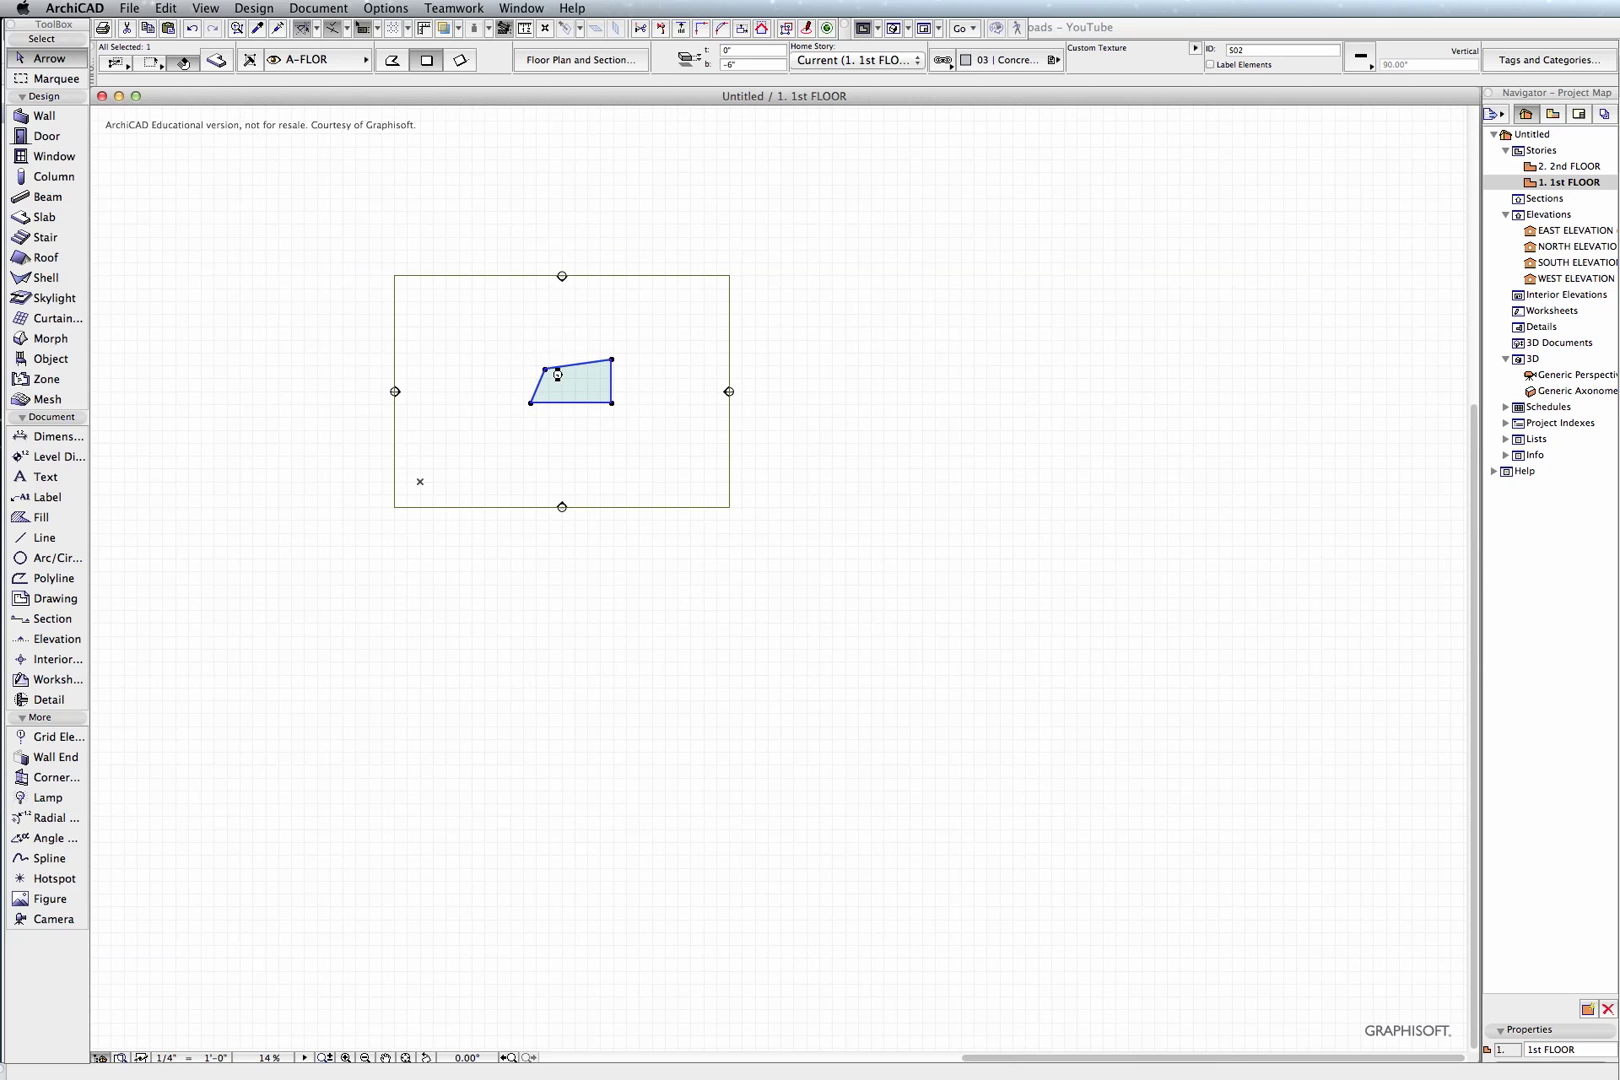
Undo the node move to restore the rectangular slab.
key("super+z")
scroll(560, 378, "up", 4)
scroll(560, 377, "up", 6)
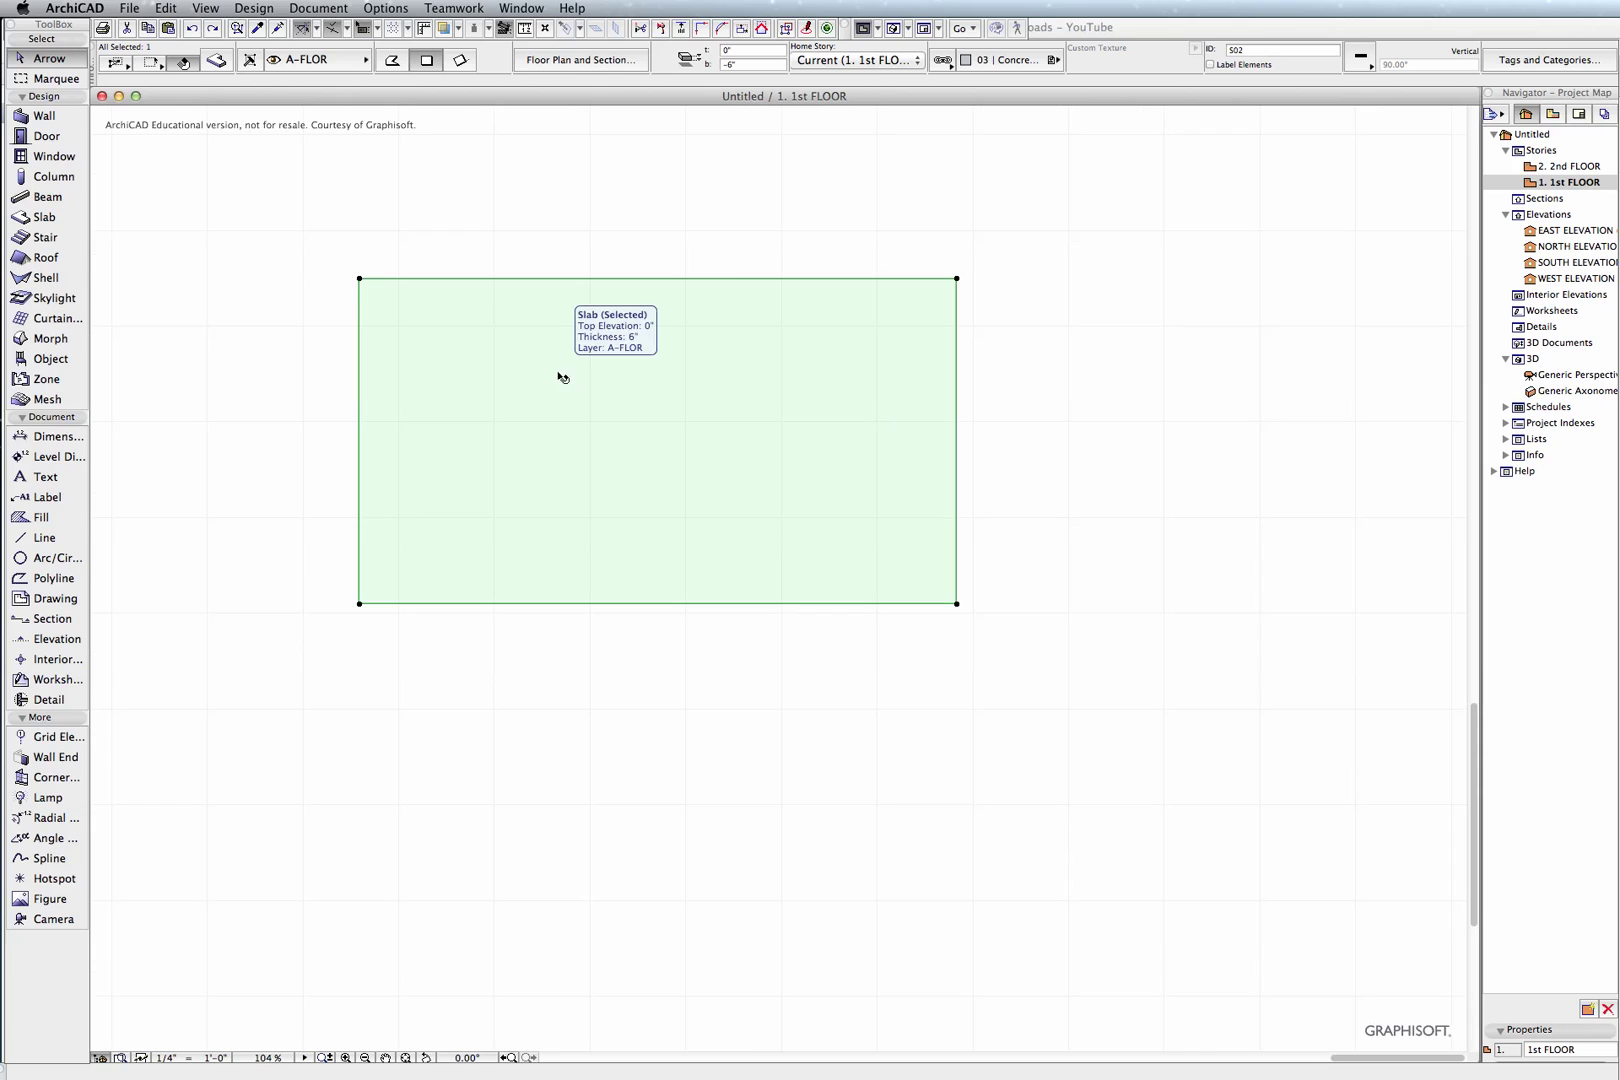
Drag the whole slab slightly to the right and down.
left_click(360, 278)
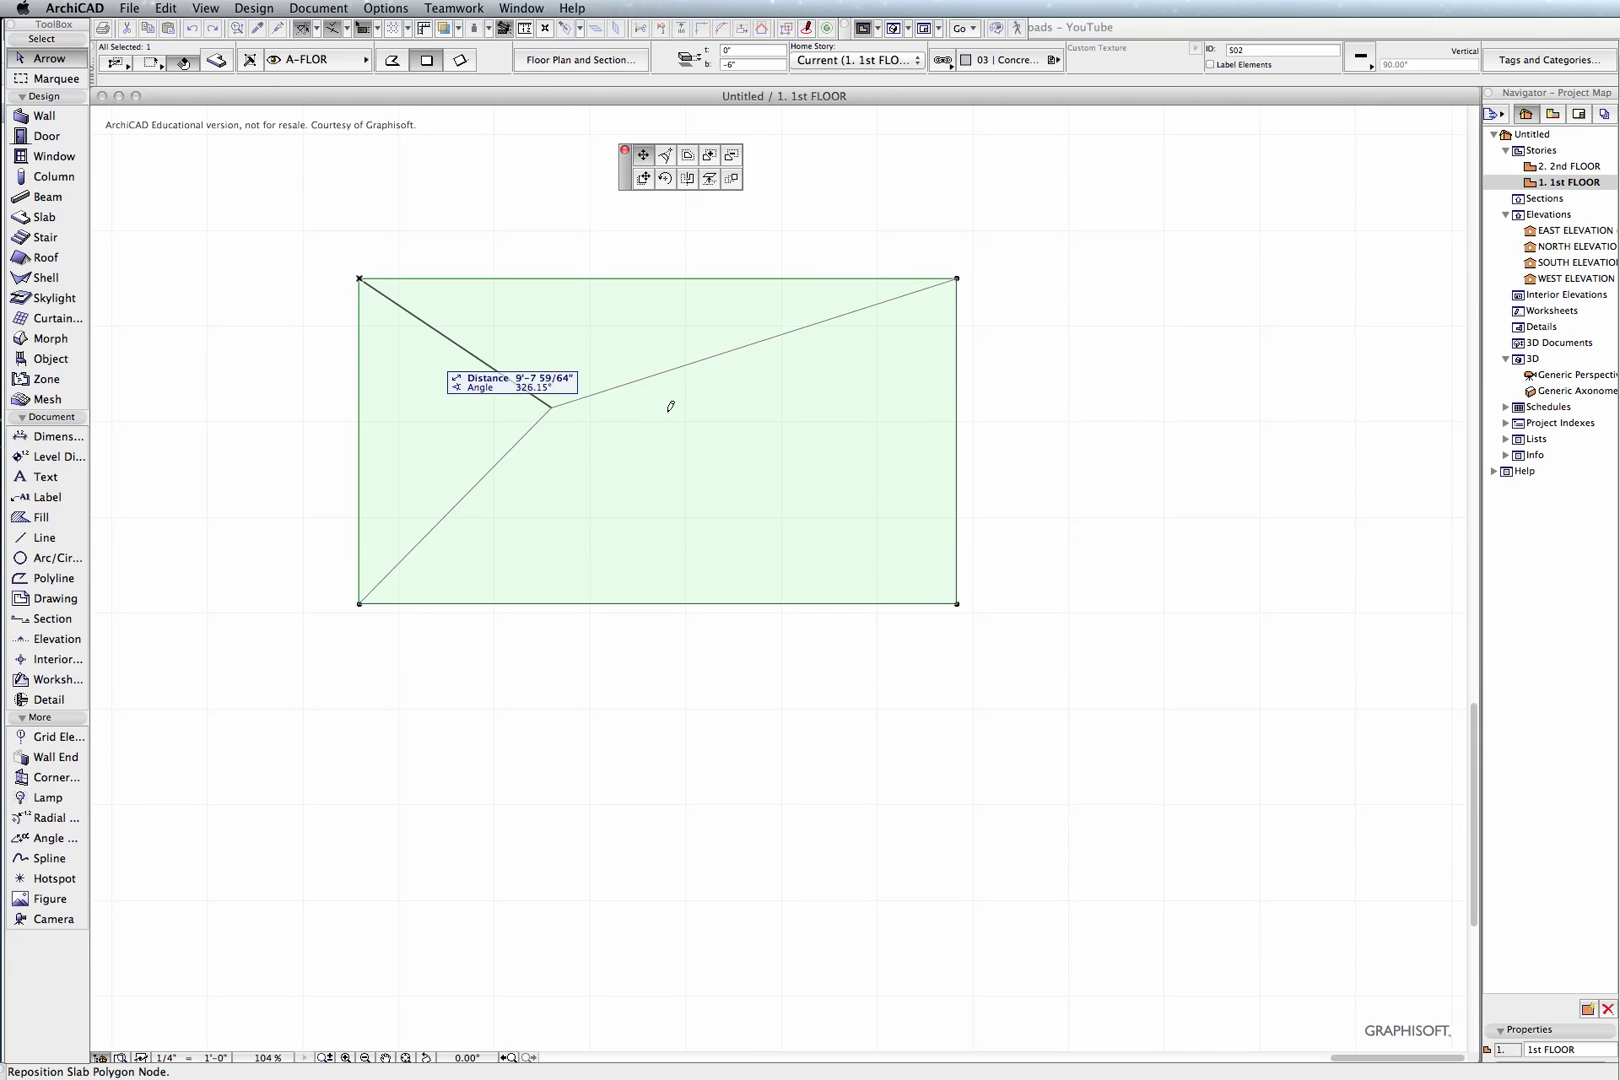
left_click(644, 179)
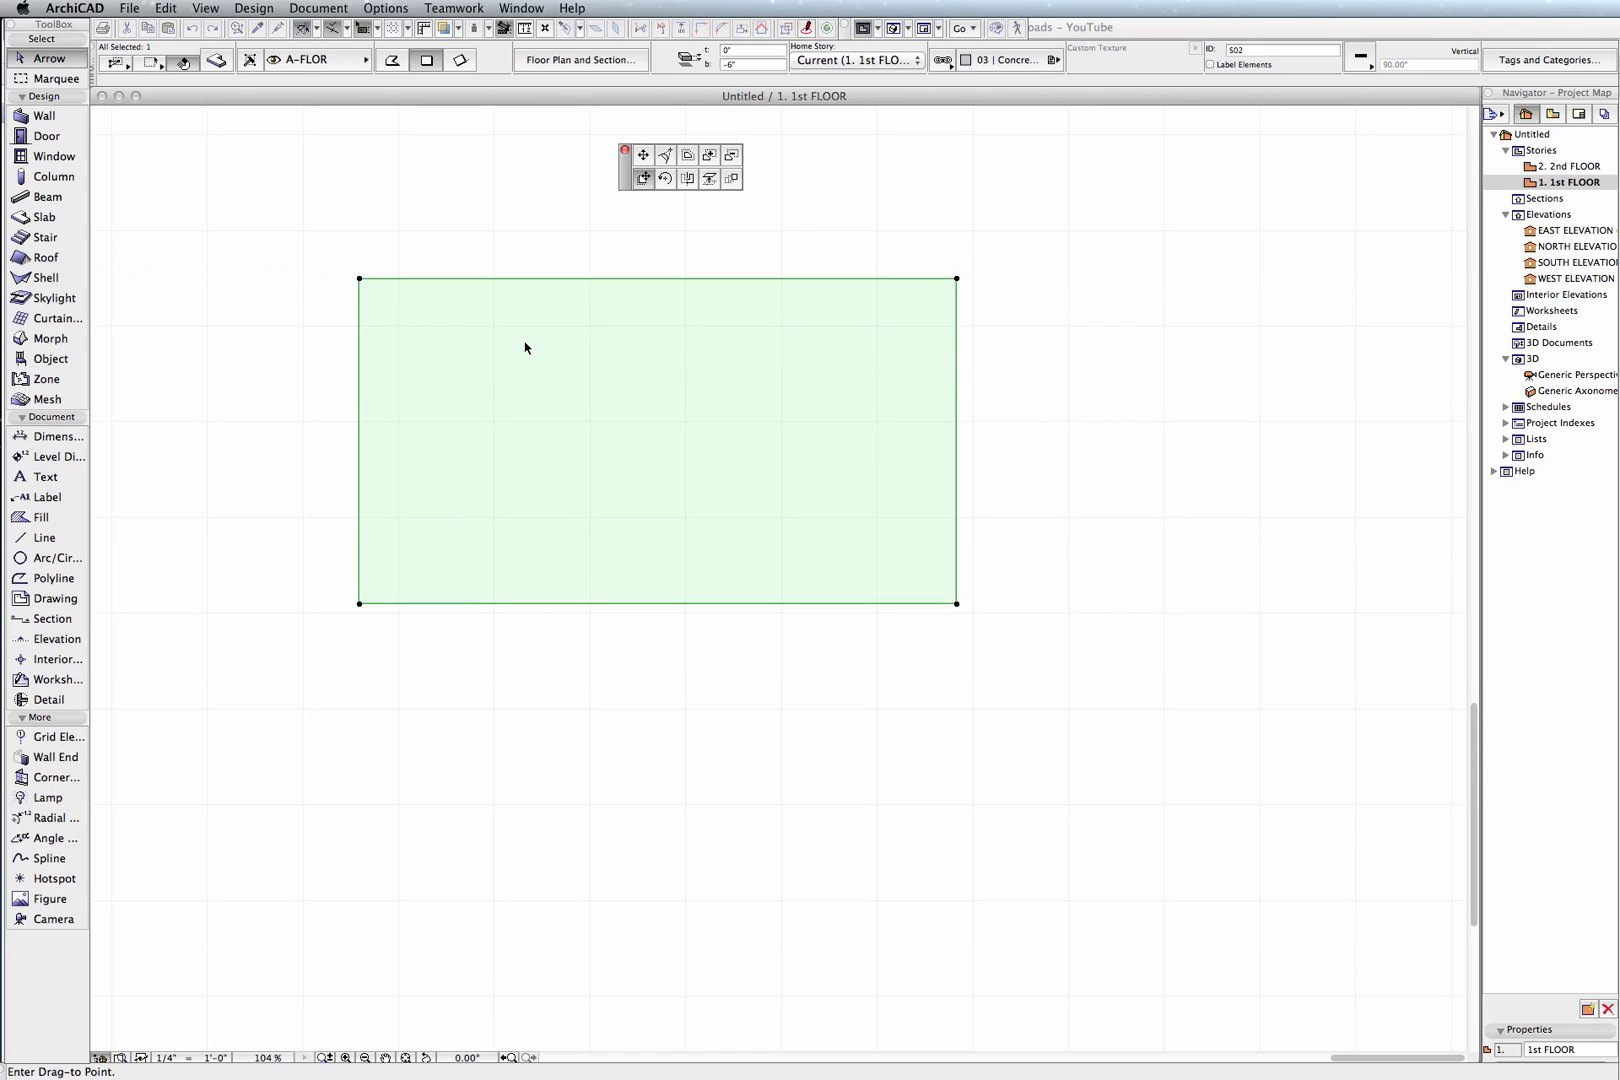
left_click(458, 374)
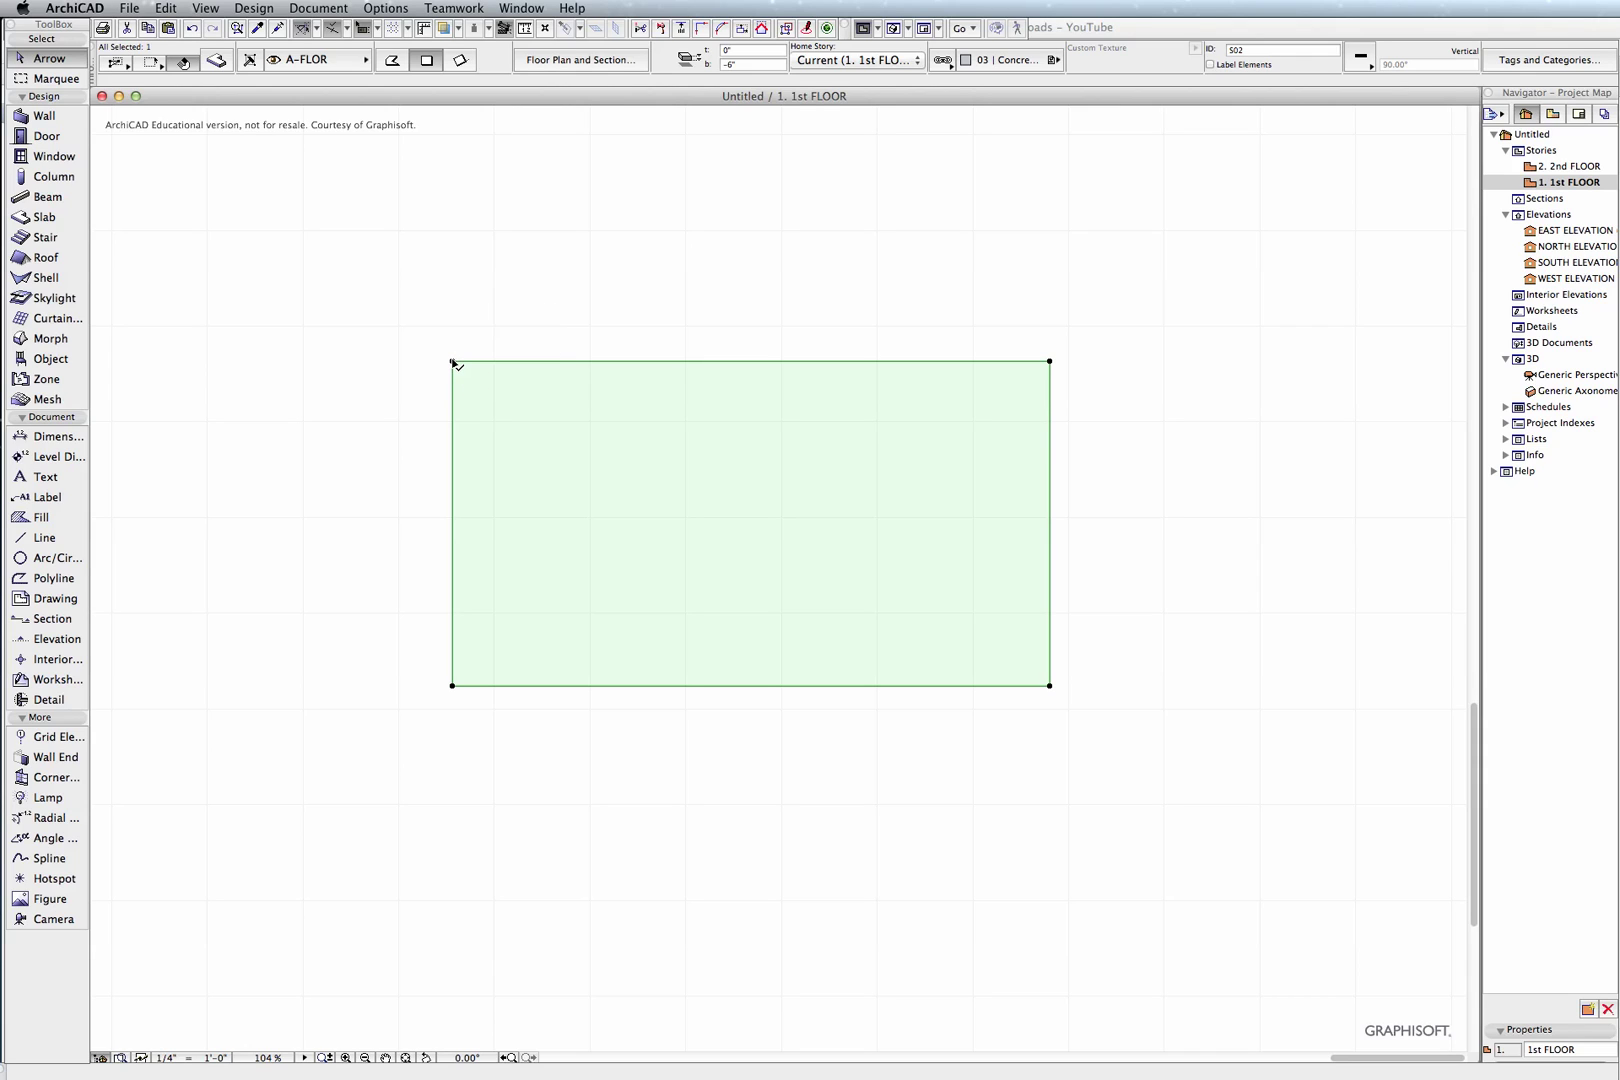
Try a 6' fillet on the slab's top-left corner, then undo it.
left_click(453, 362)
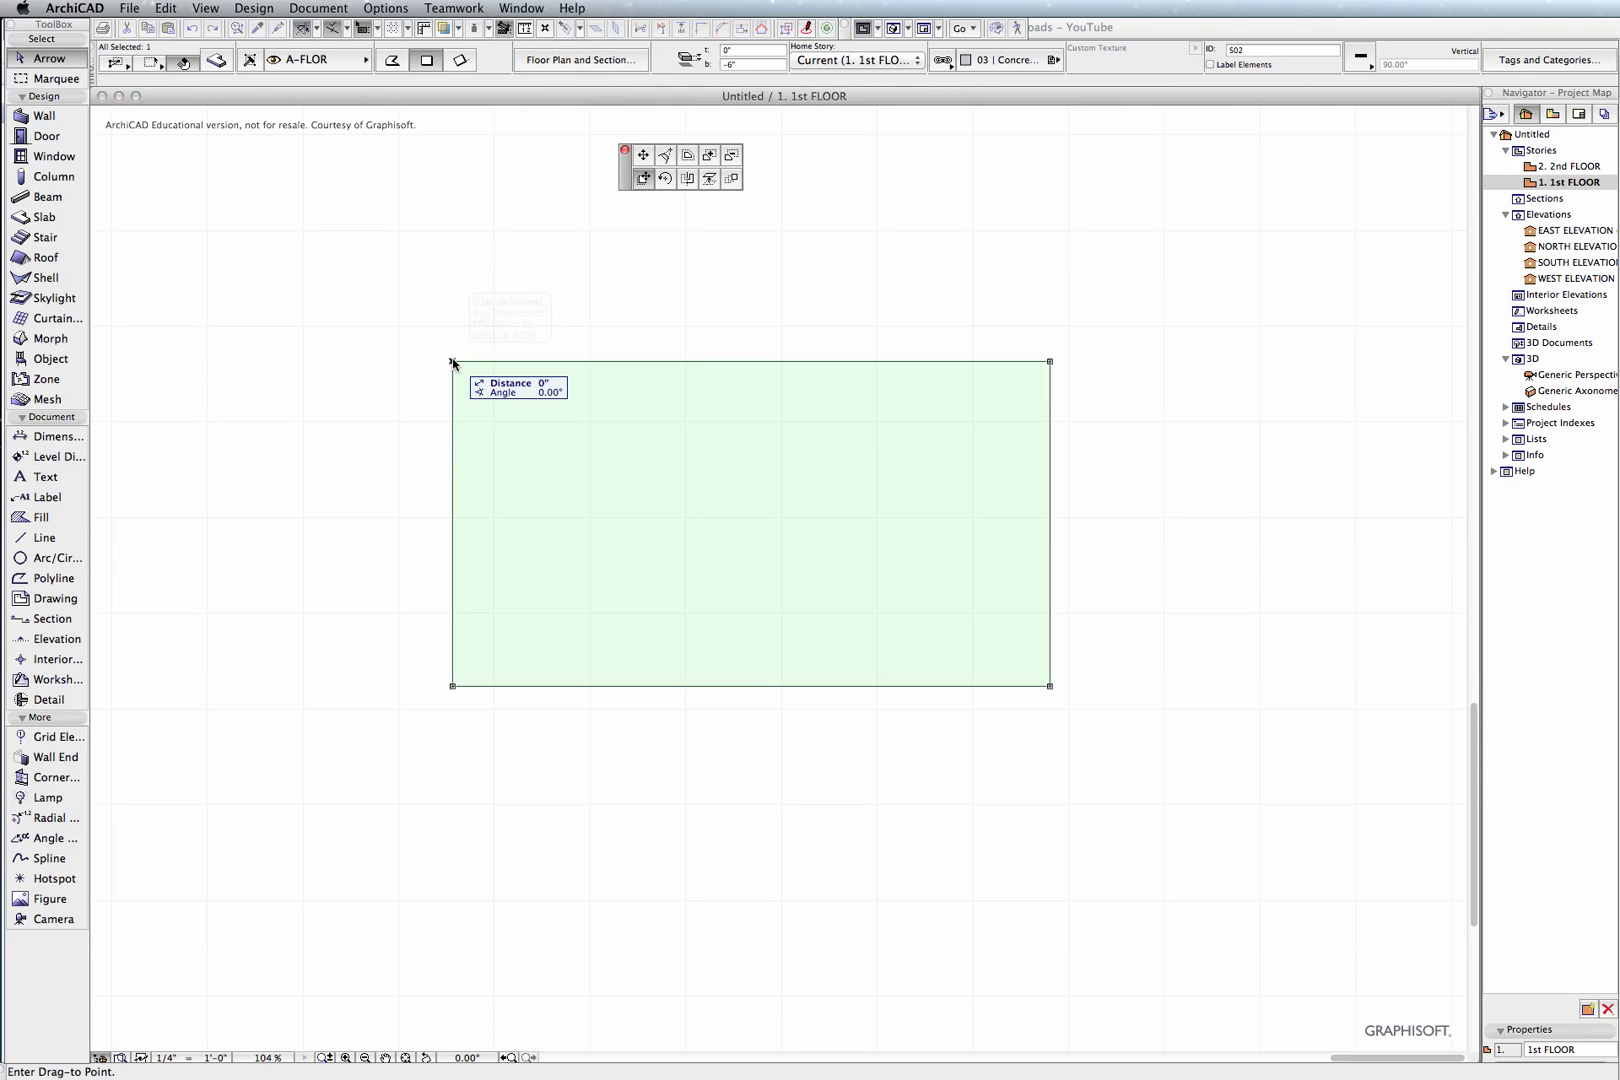
left_click(668, 160)
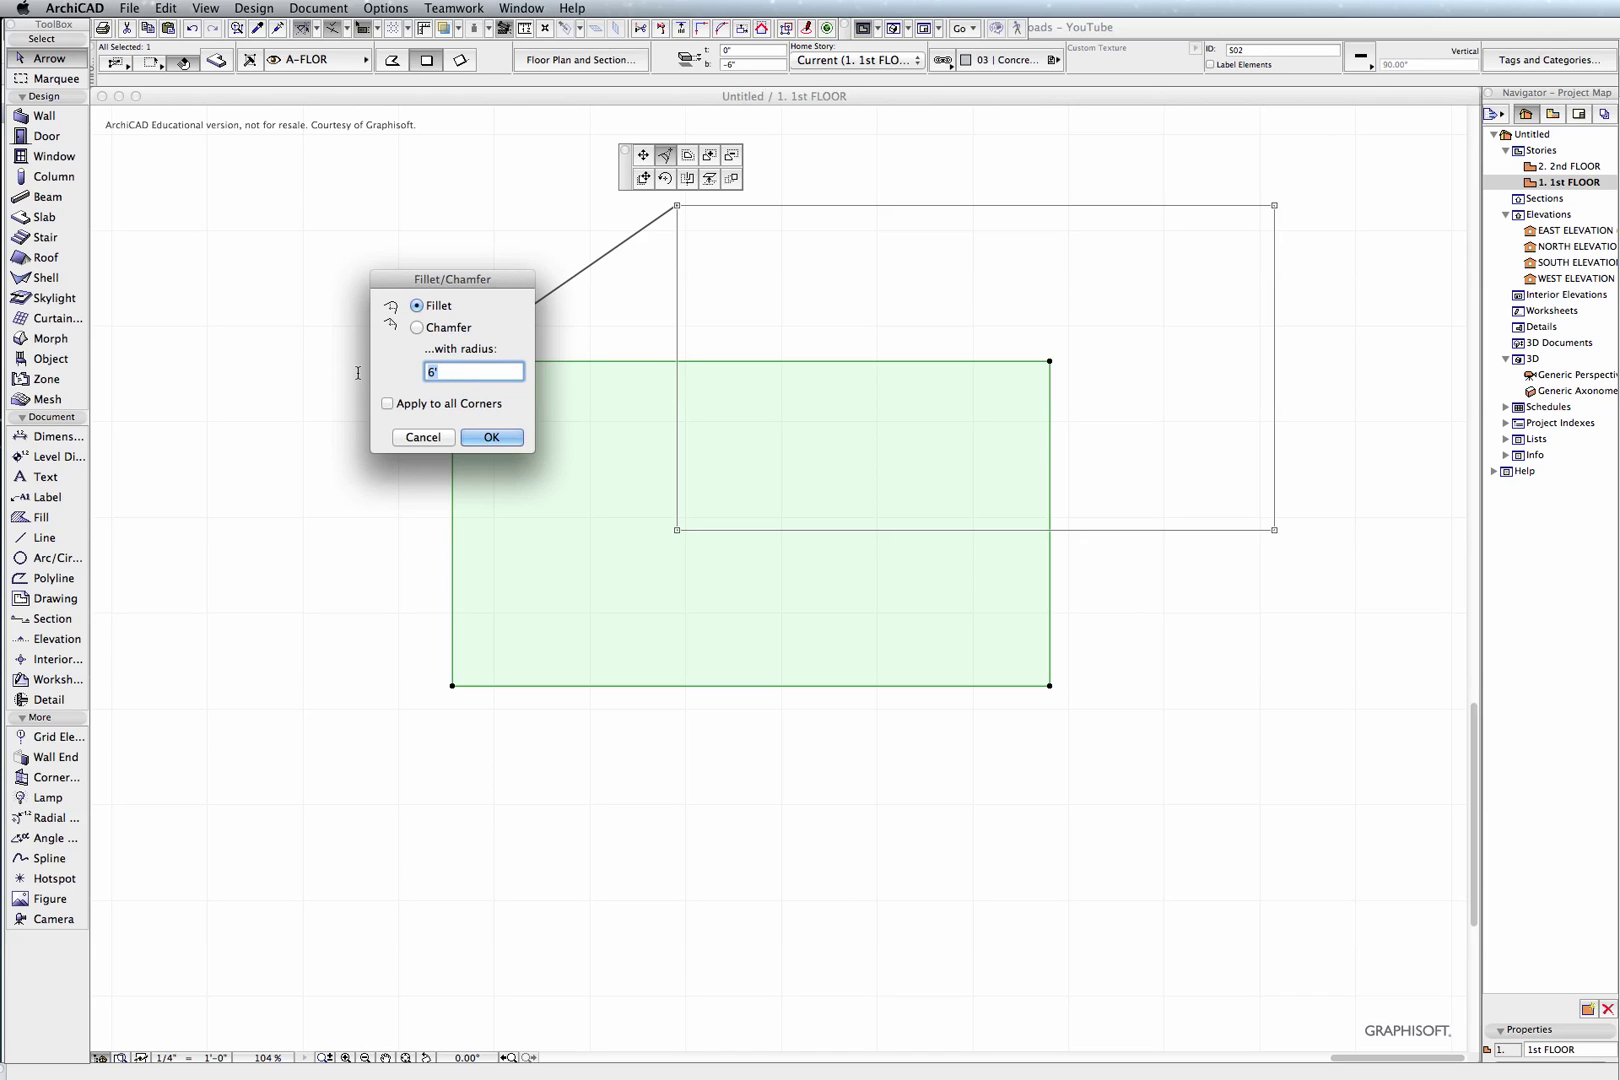
left_click(508, 438)
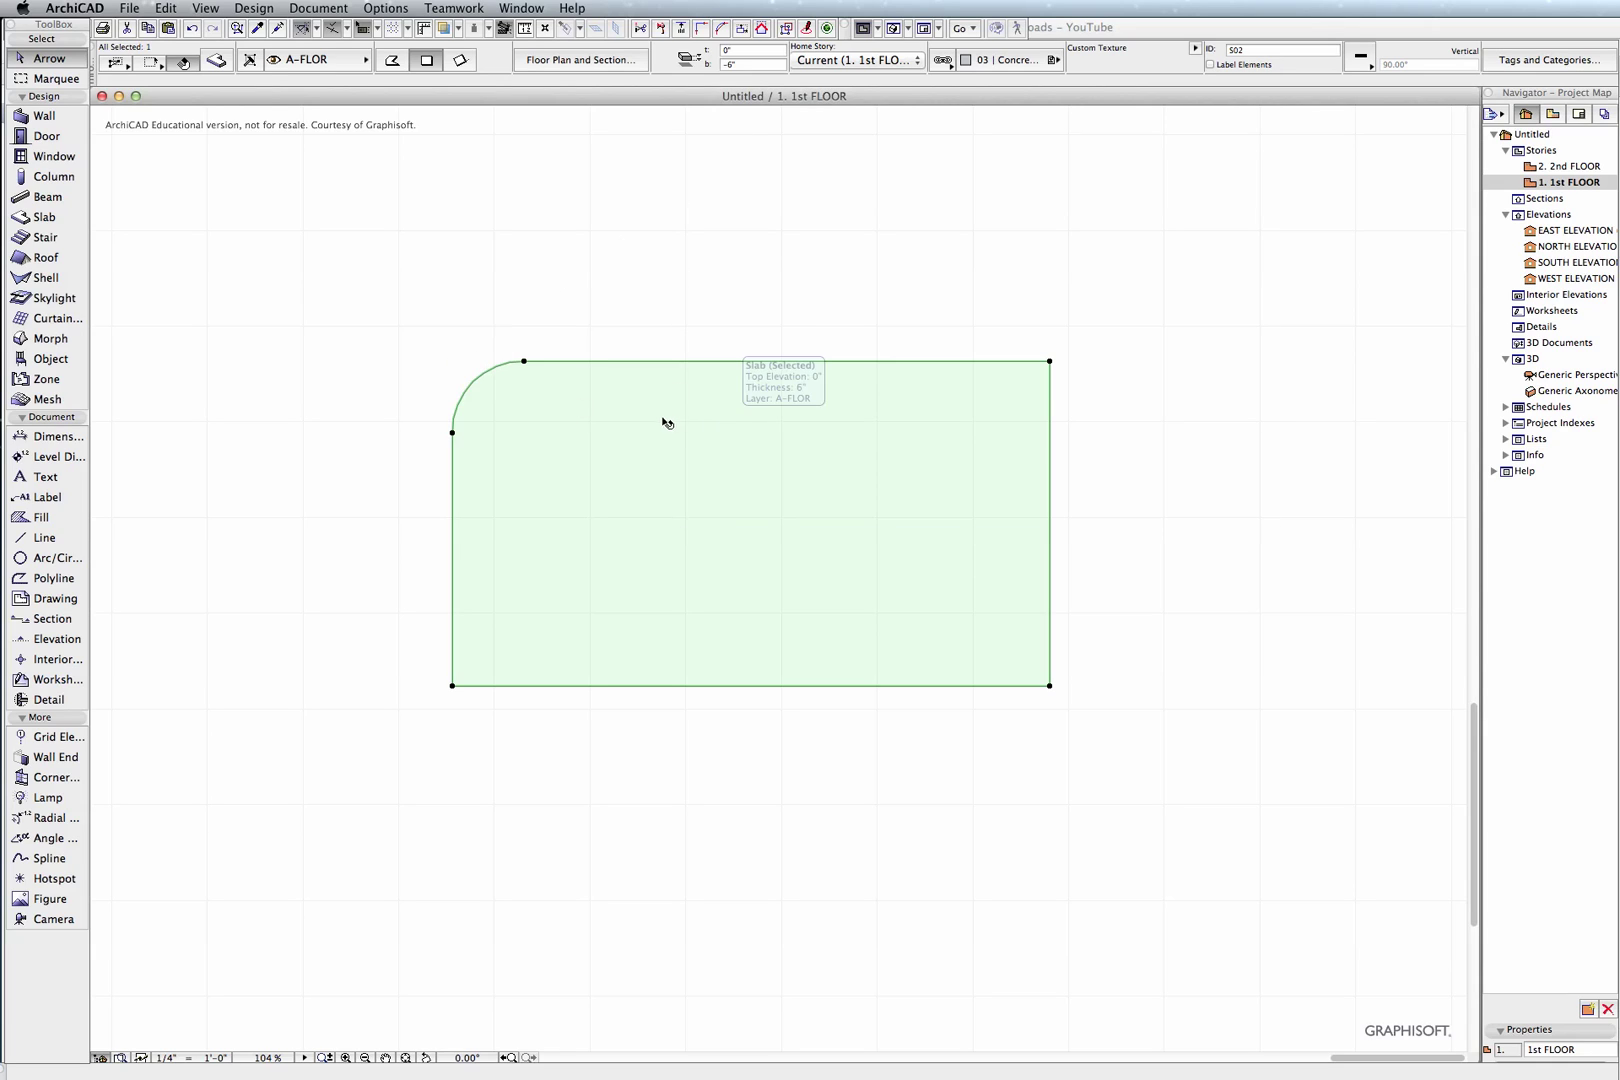
key("super+z")
Try a 3' fillet on all four slab corners, then undo it.
scroll(660, 421, "down", 2)
left_click(488, 372)
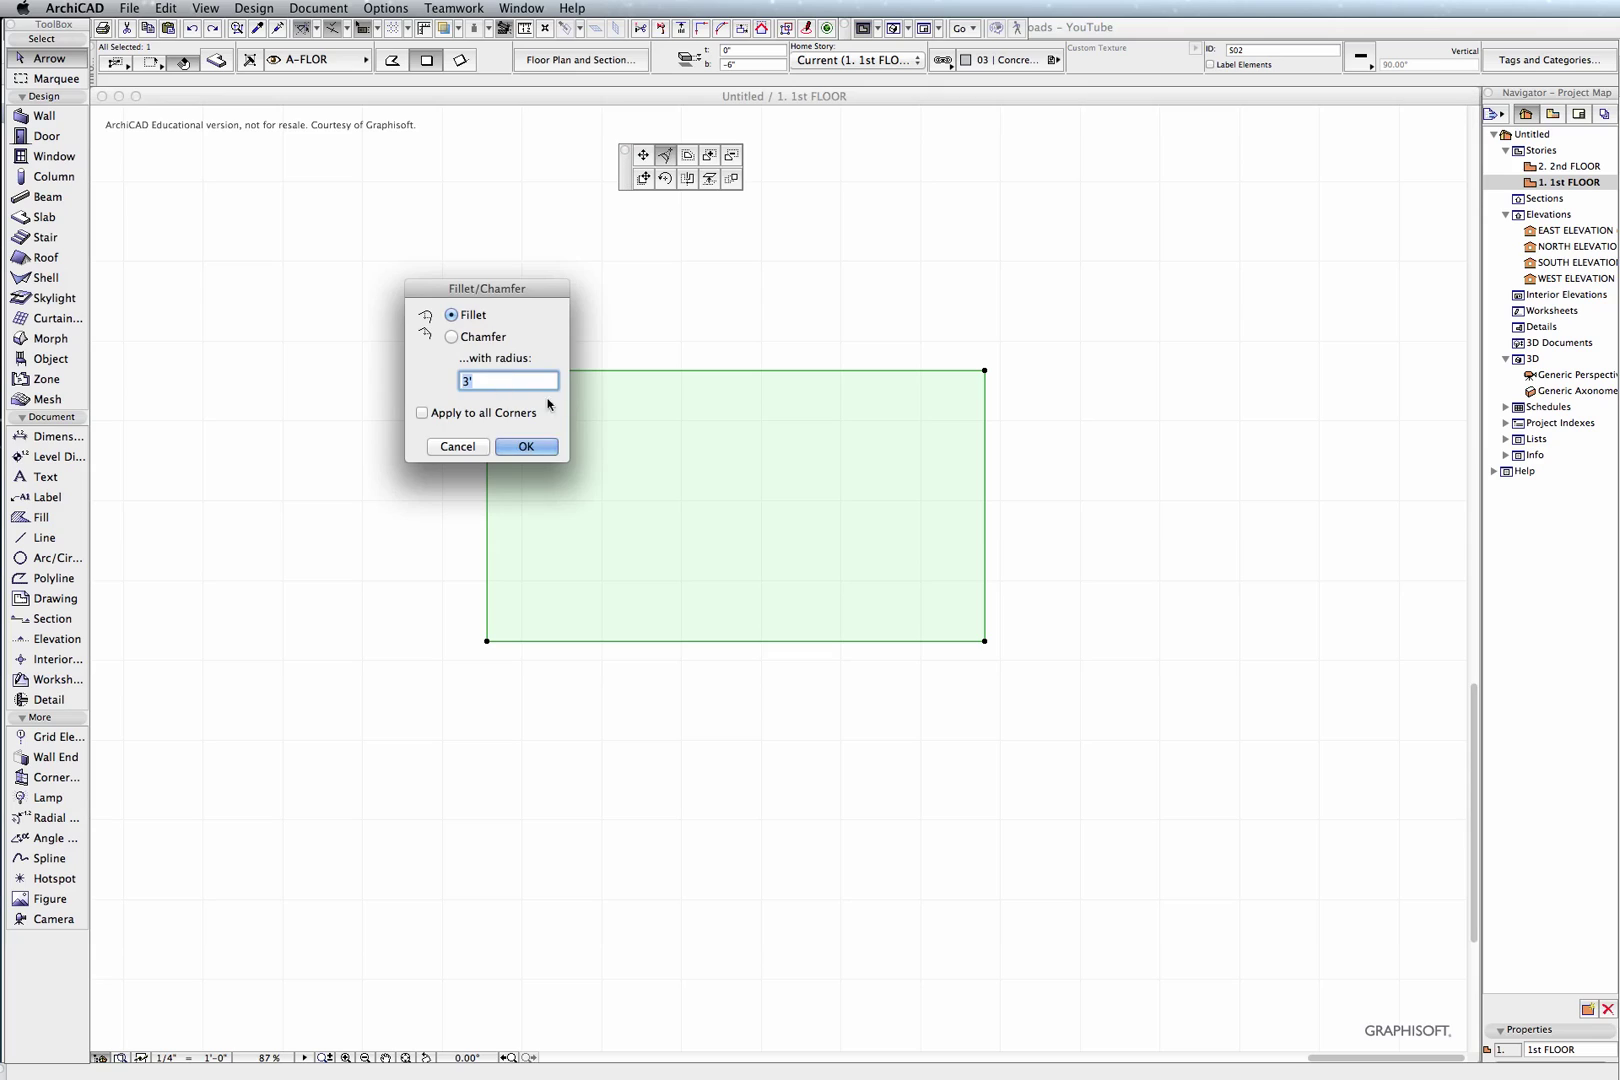
left_click(422, 413)
left_click(550, 450)
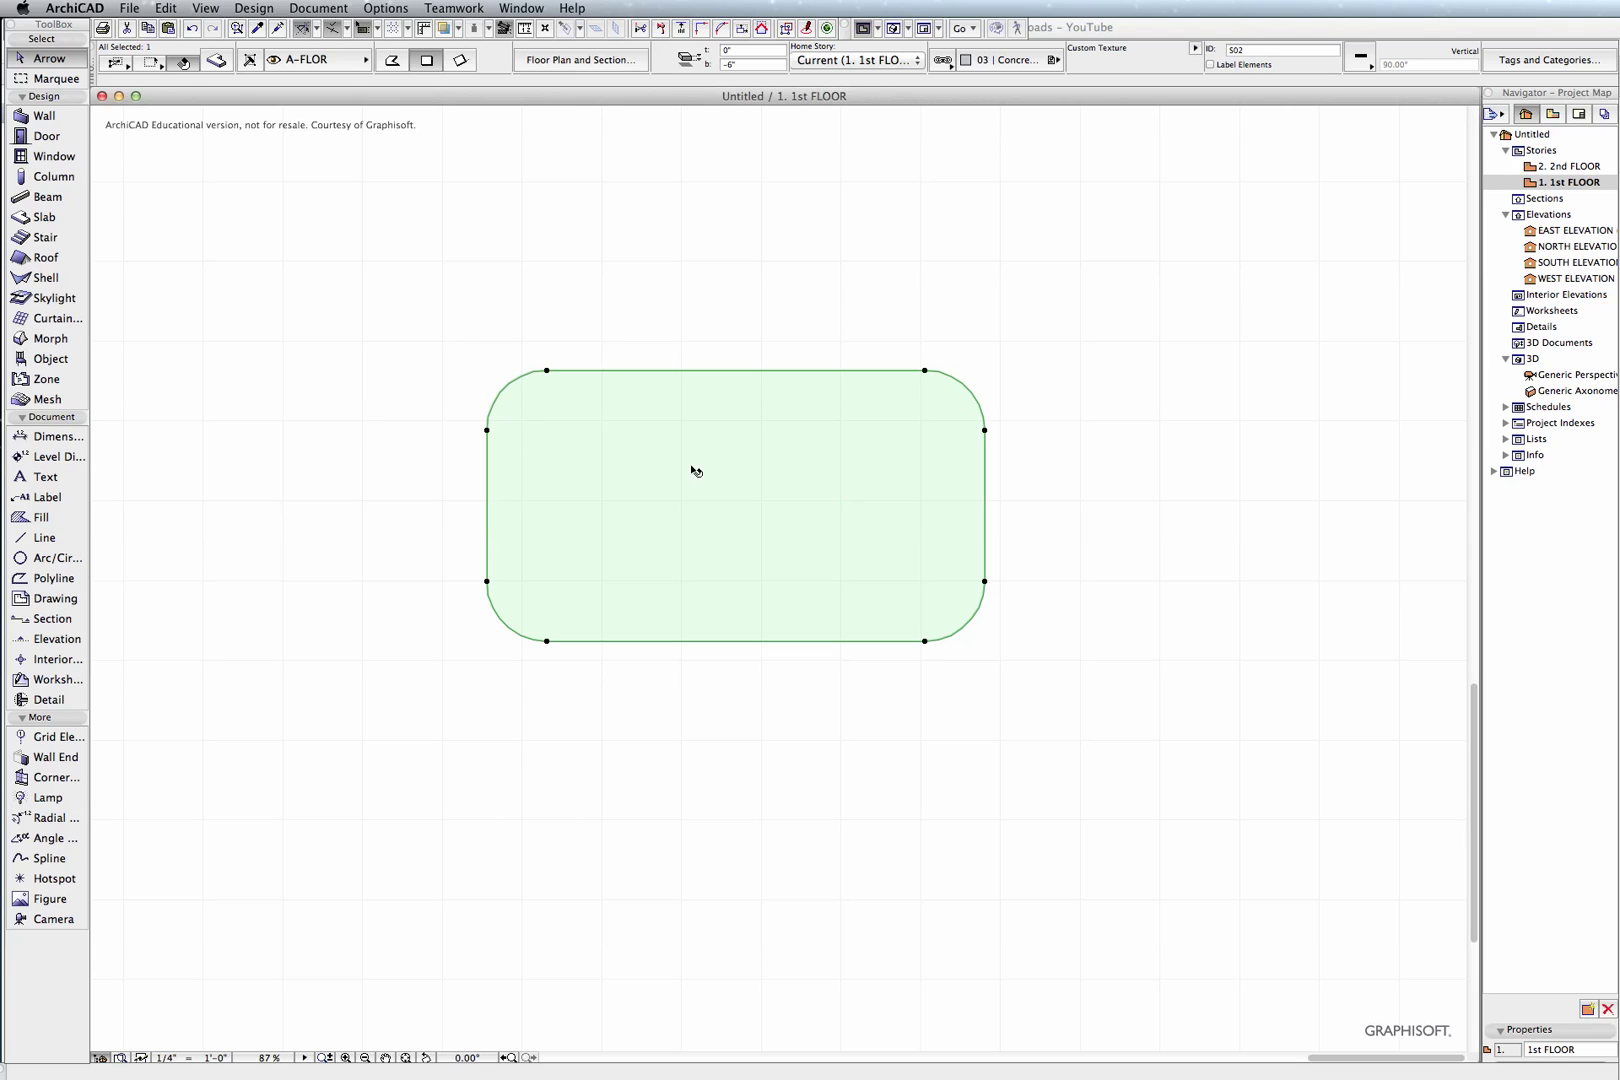
key("super+z")
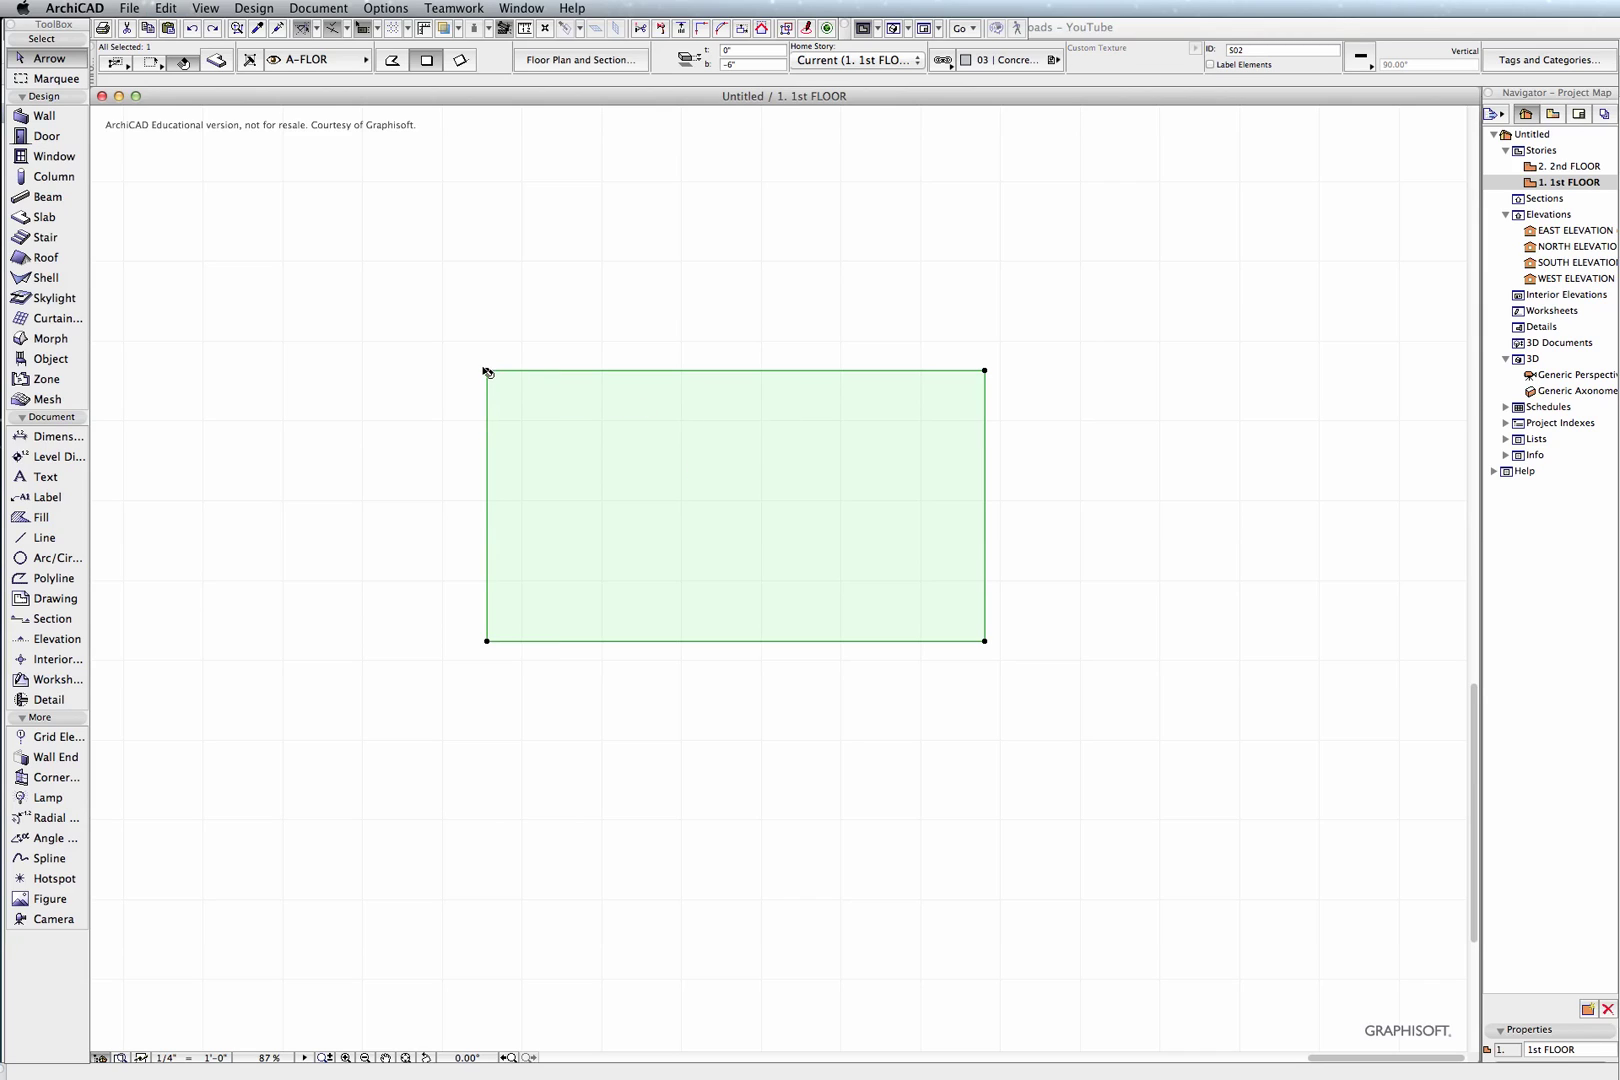
Chamfer only the top-left corner at 3', then reselect the slab and recheck it unchanged.
left_click(487, 372)
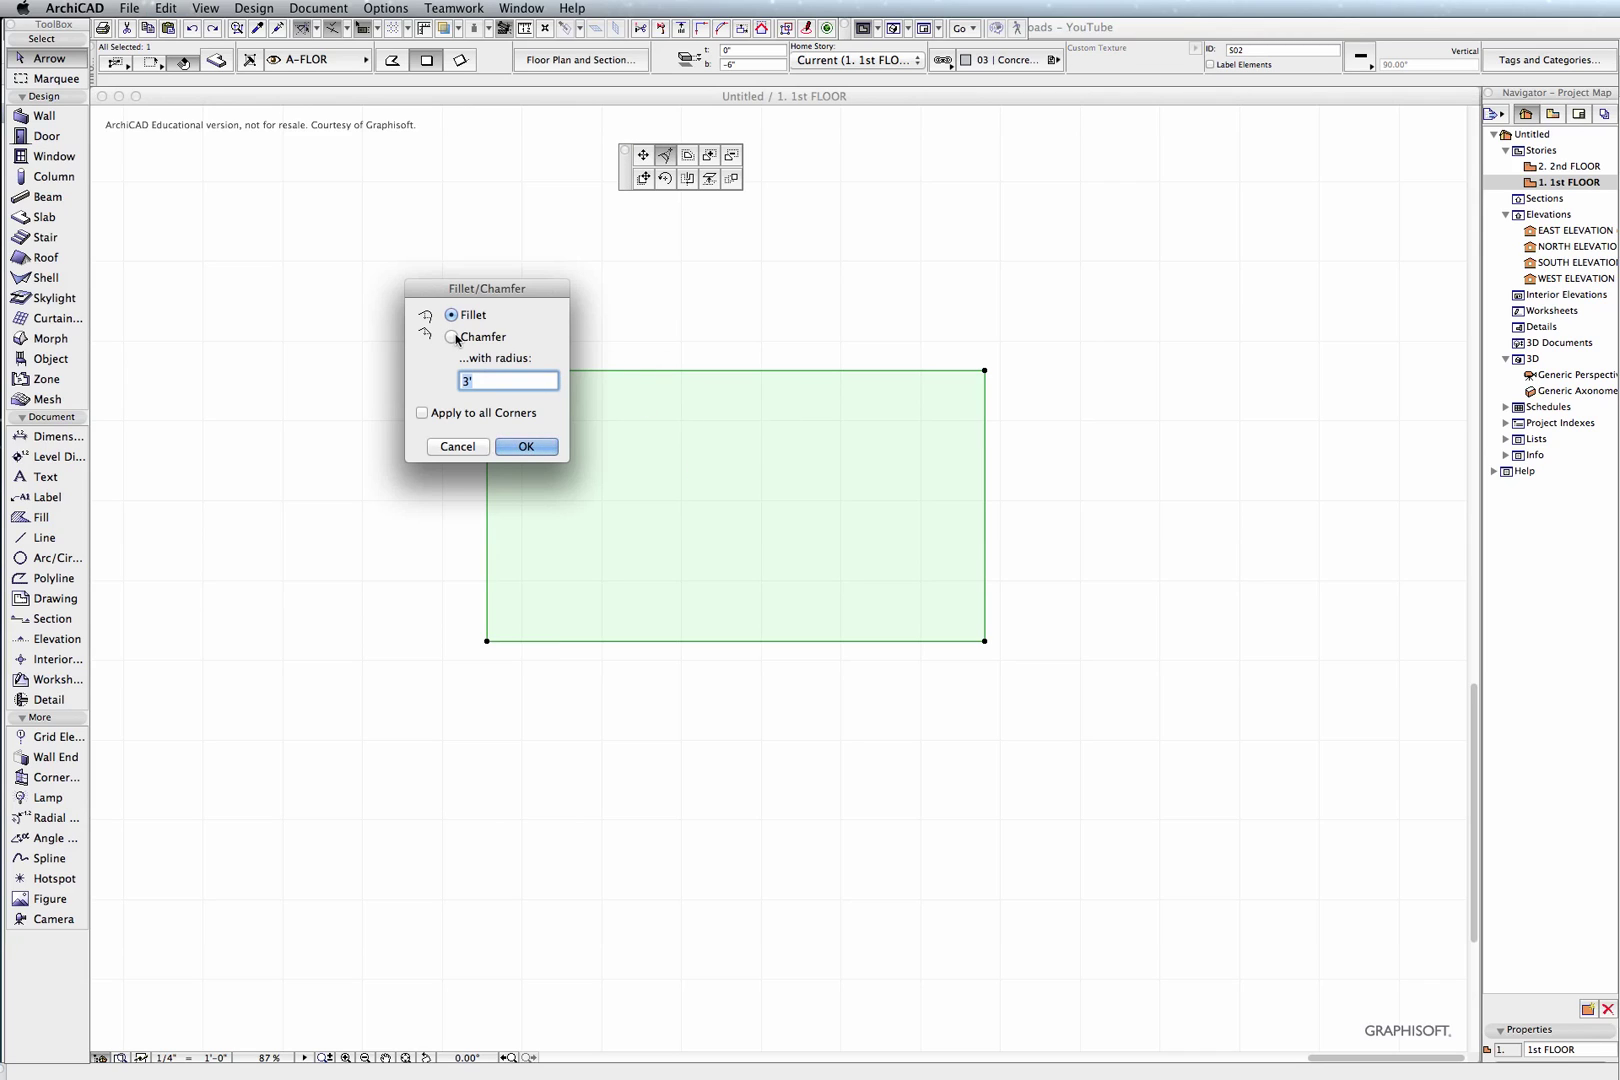
left_click(452, 337)
left_click(526, 446)
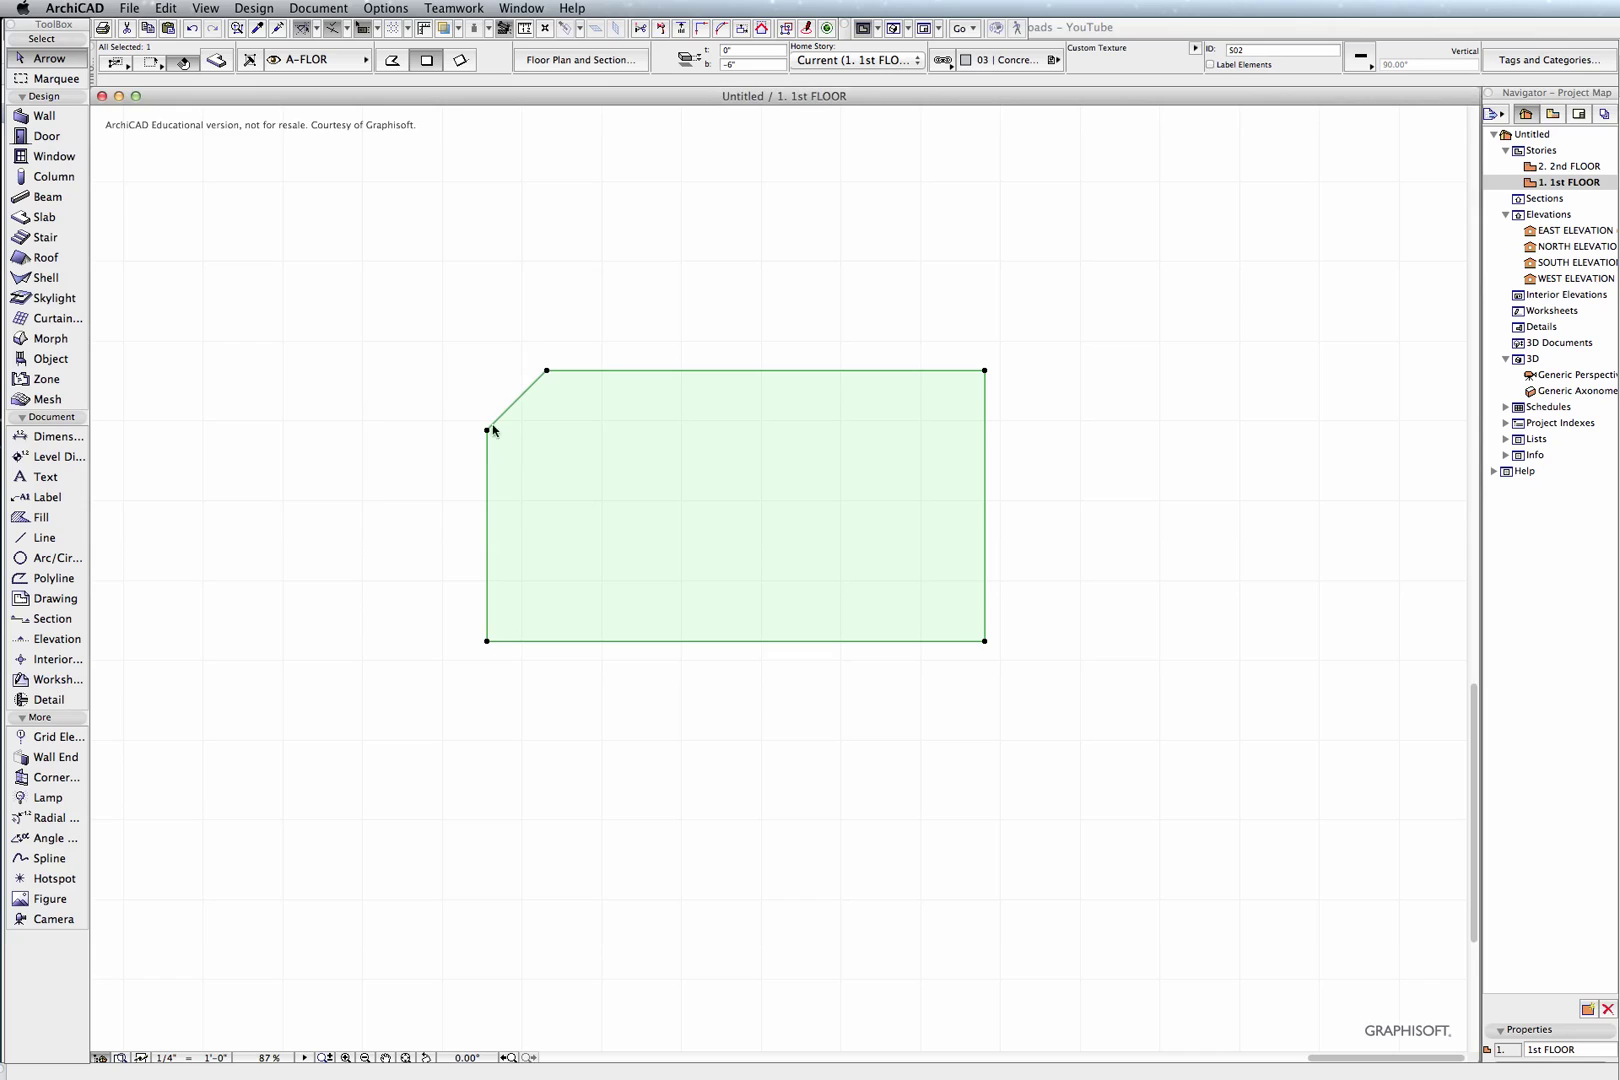
left_click(768, 361)
left_click(712, 387)
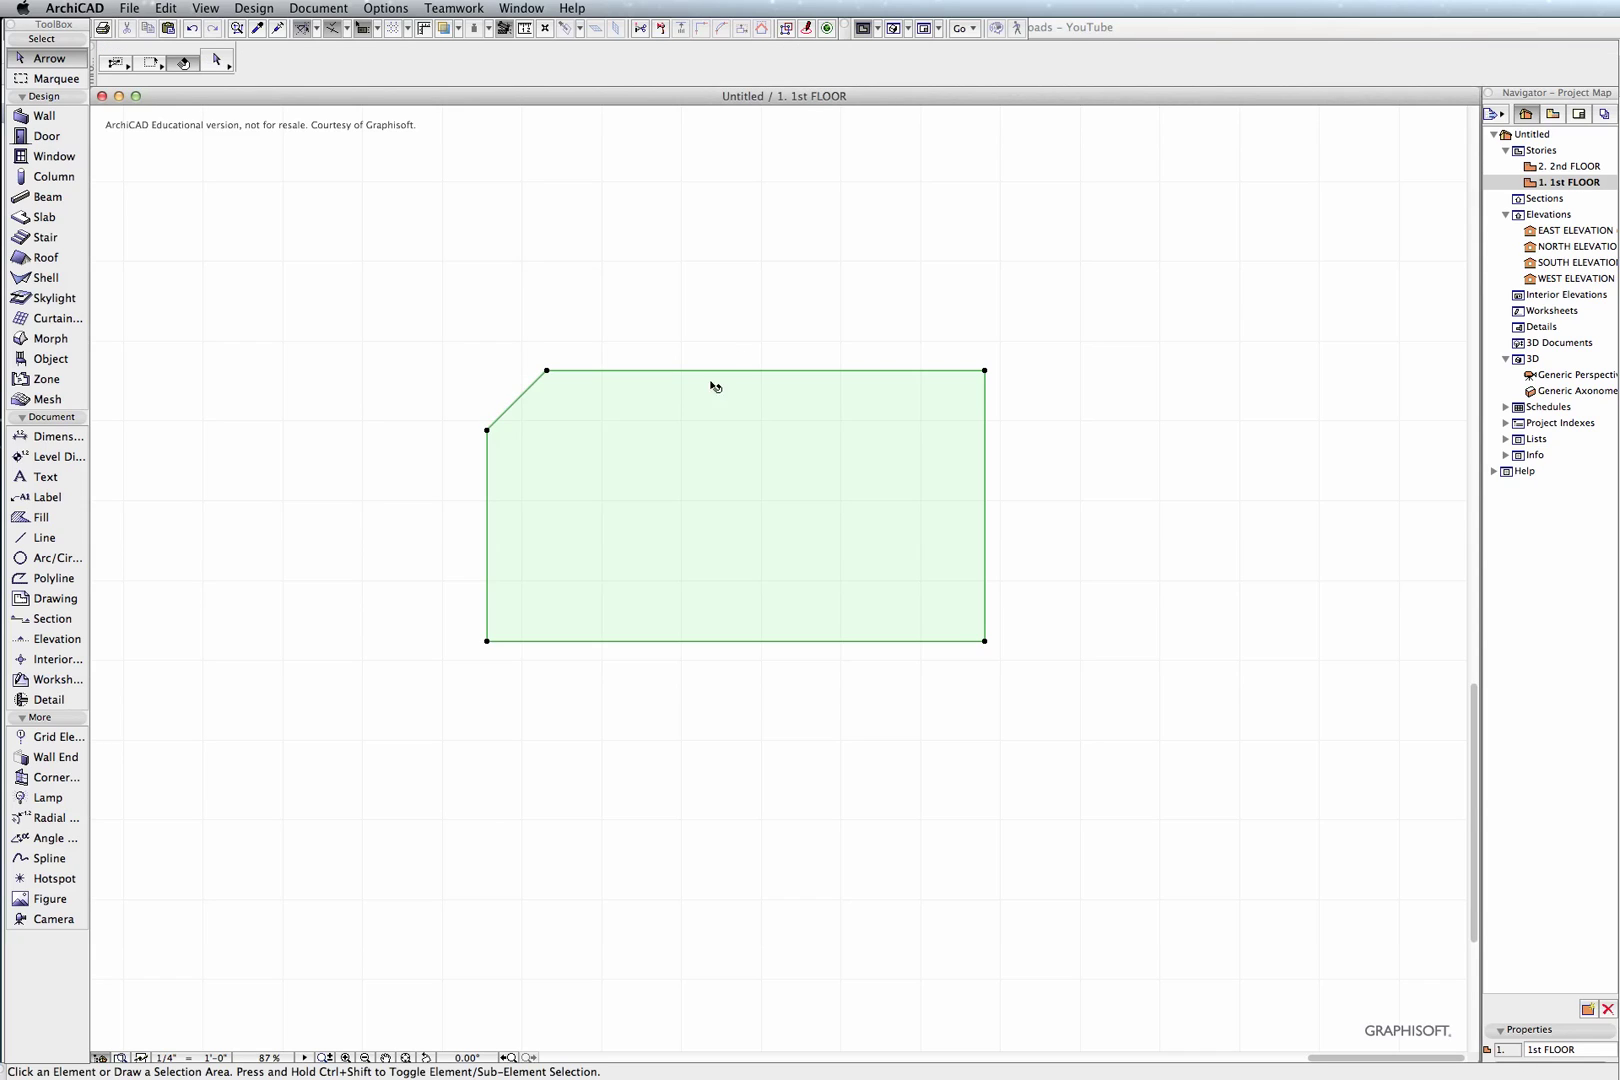
left_click(548, 373)
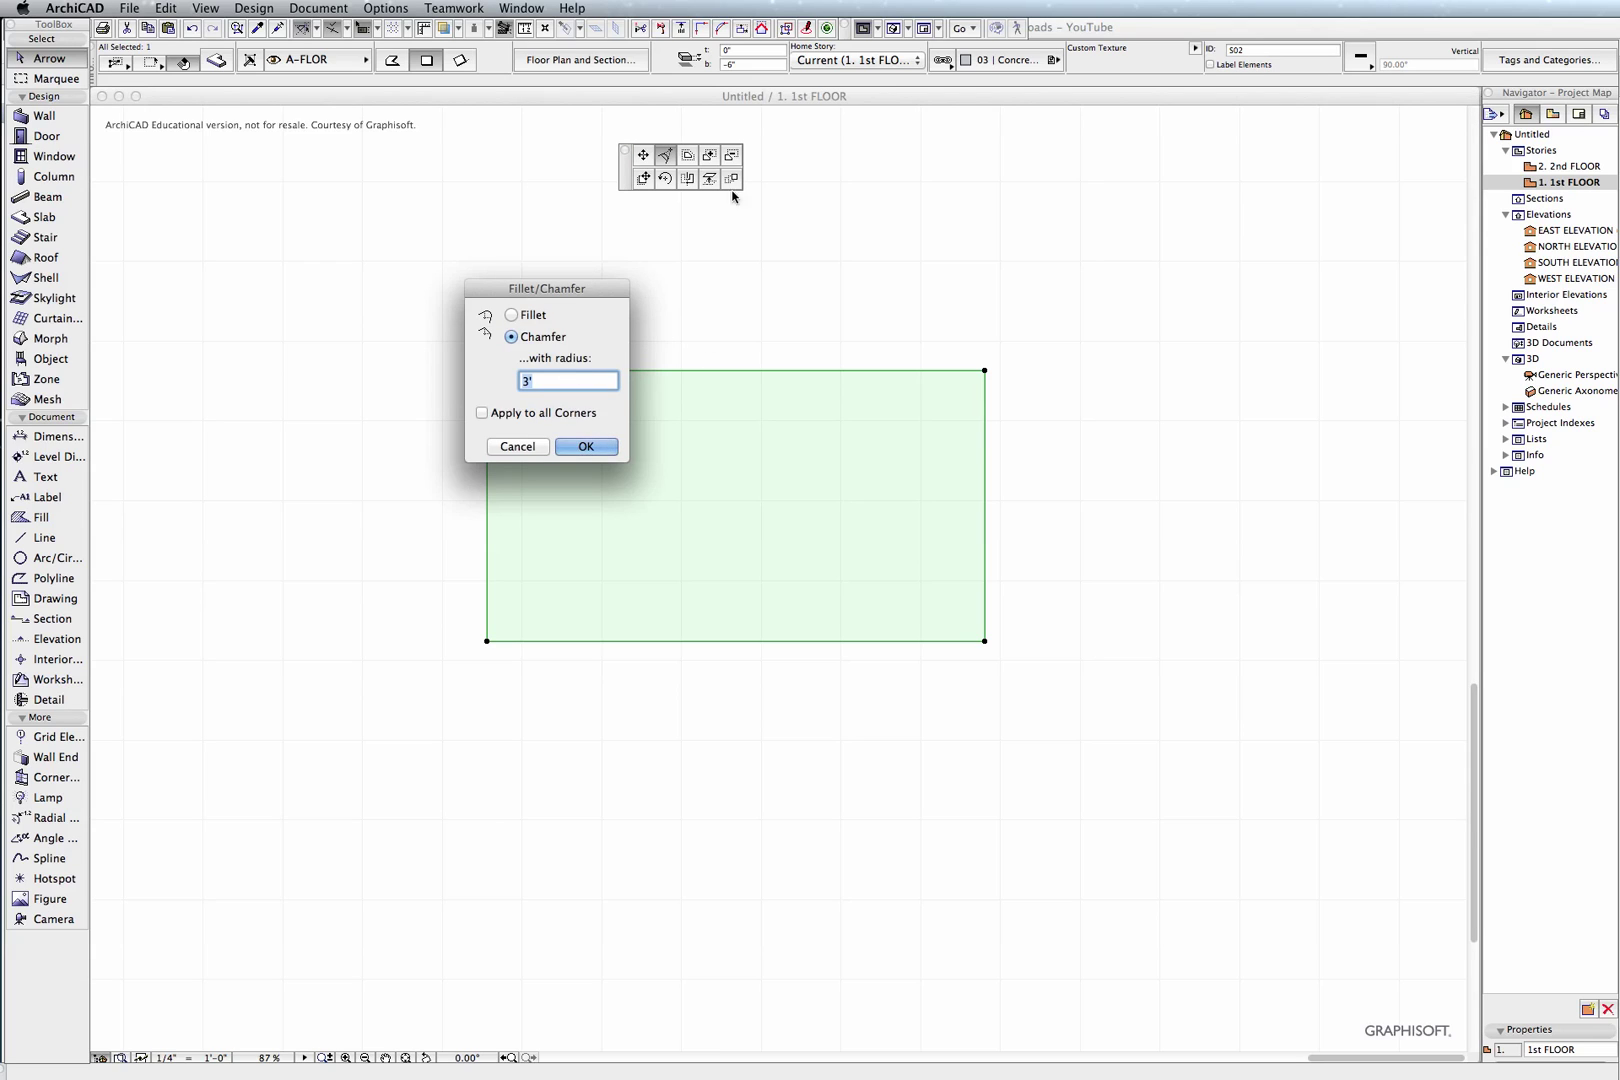
left_click(520, 446)
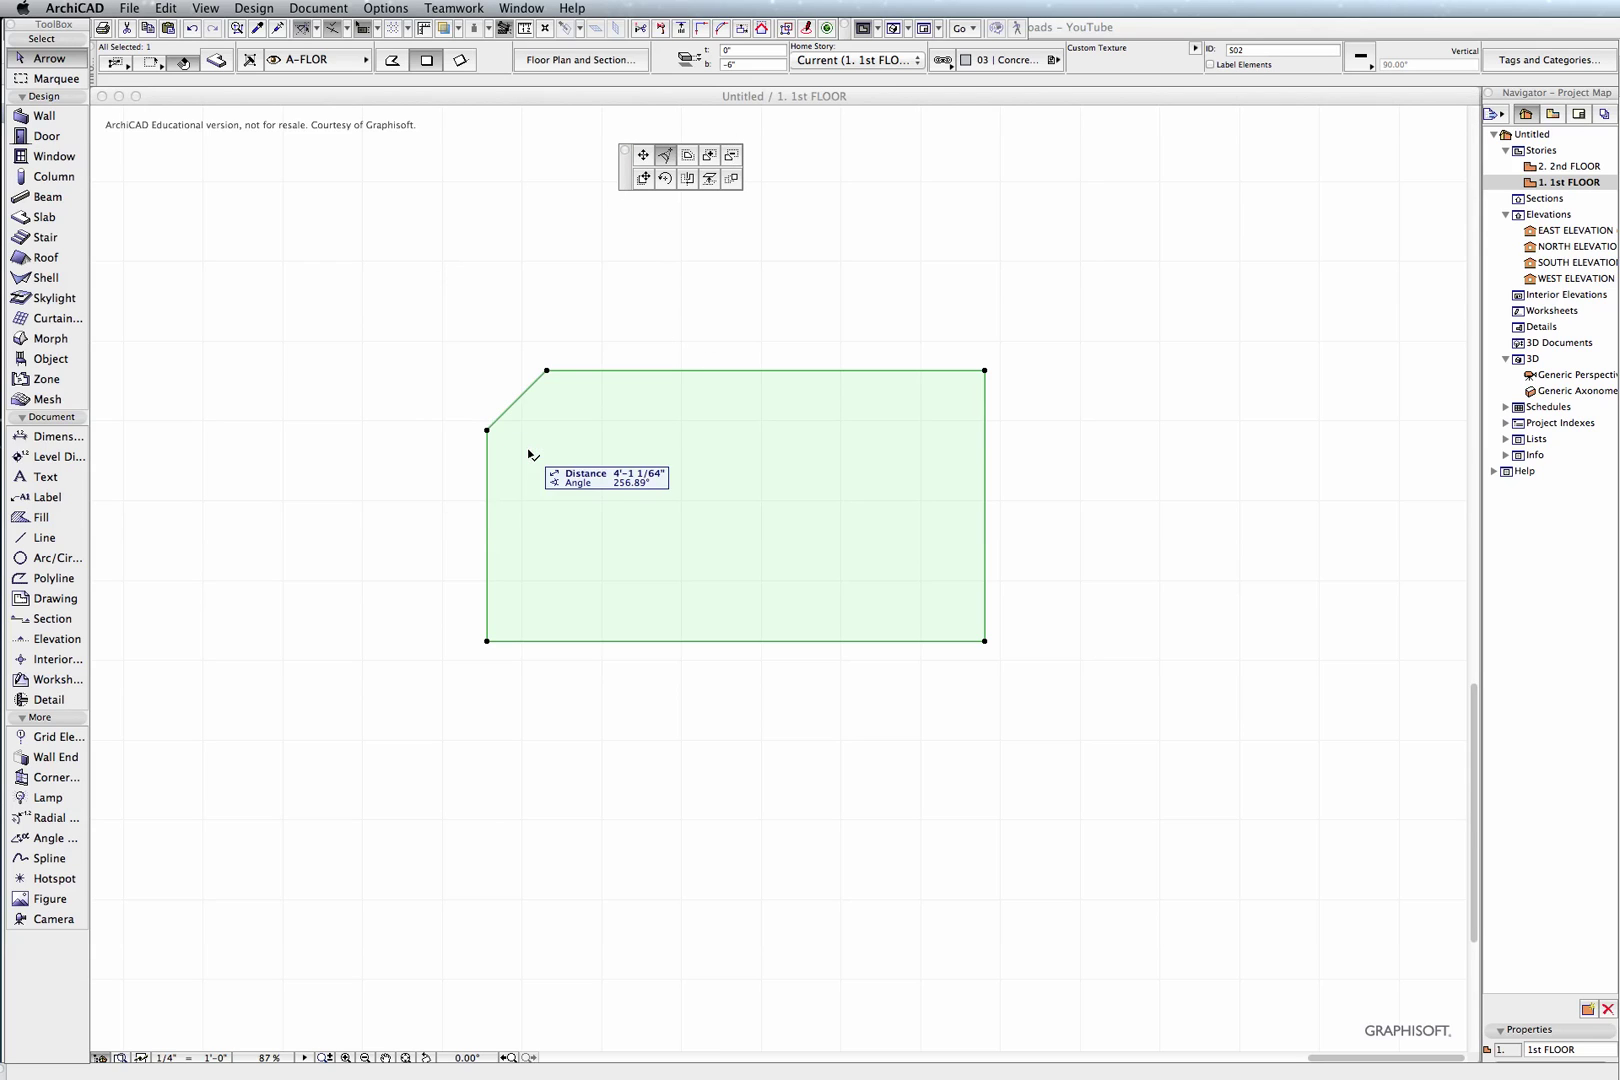
Offset all slab edges outward by about 2'-7", keeping the chamfered corner.
left_click(691, 157)
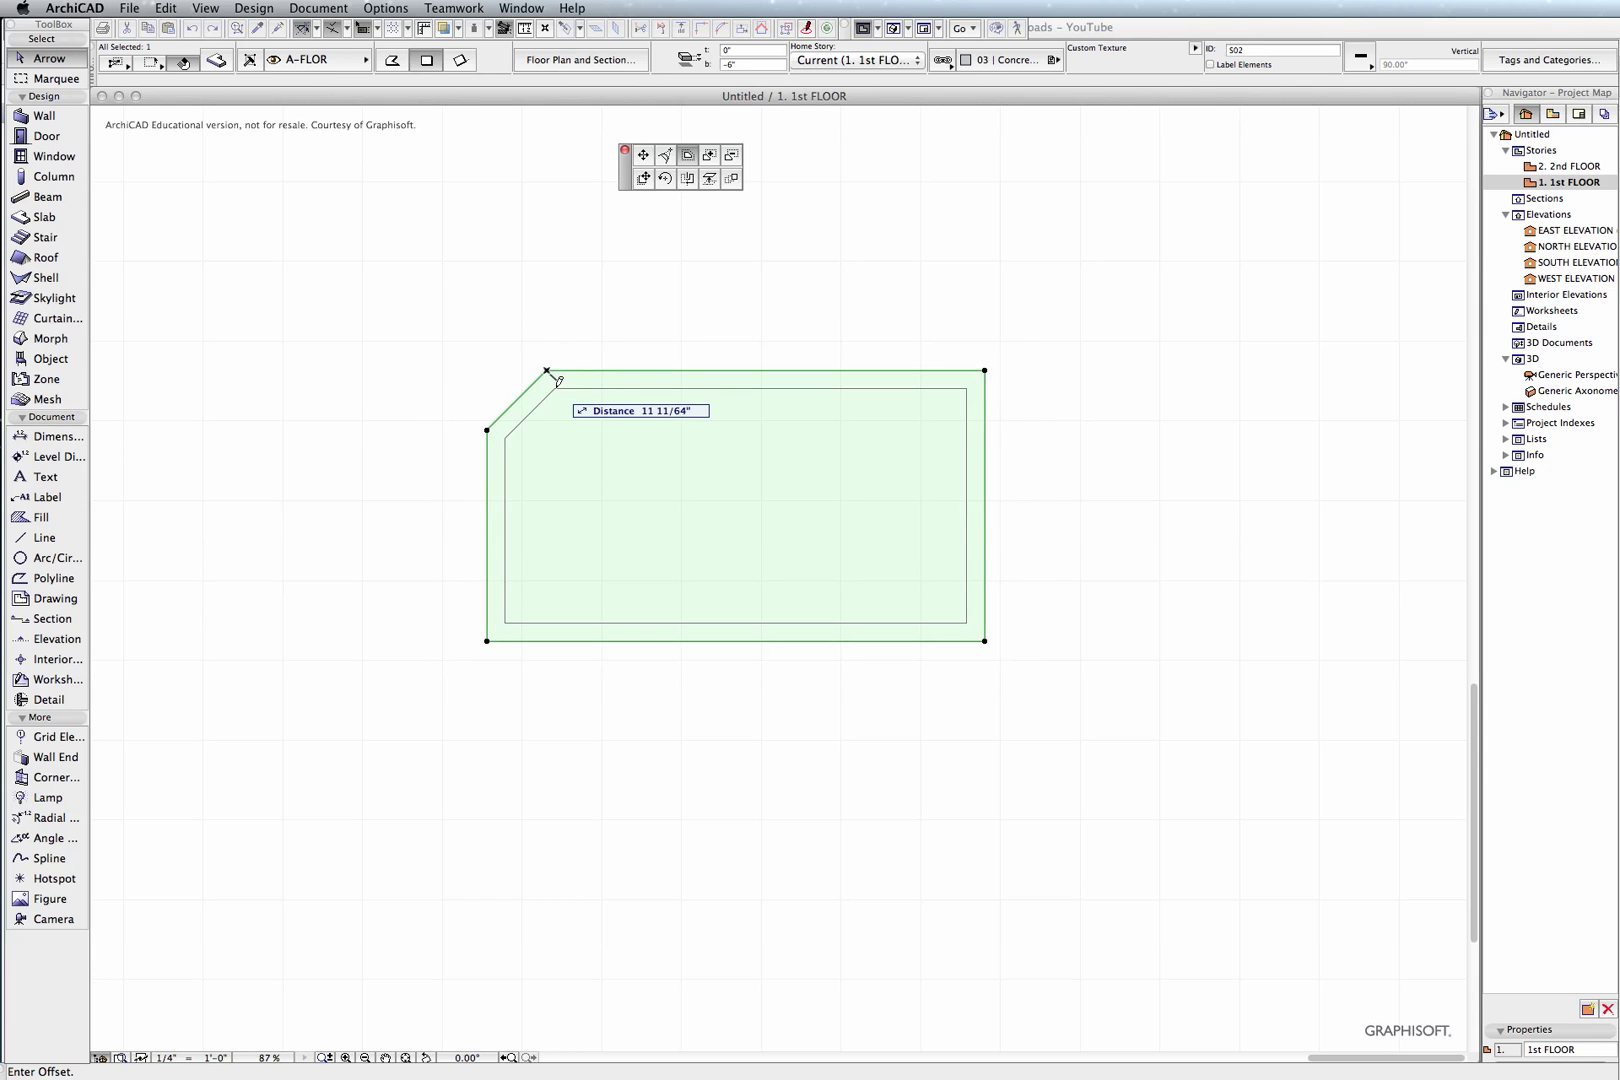
left_click(520, 321)
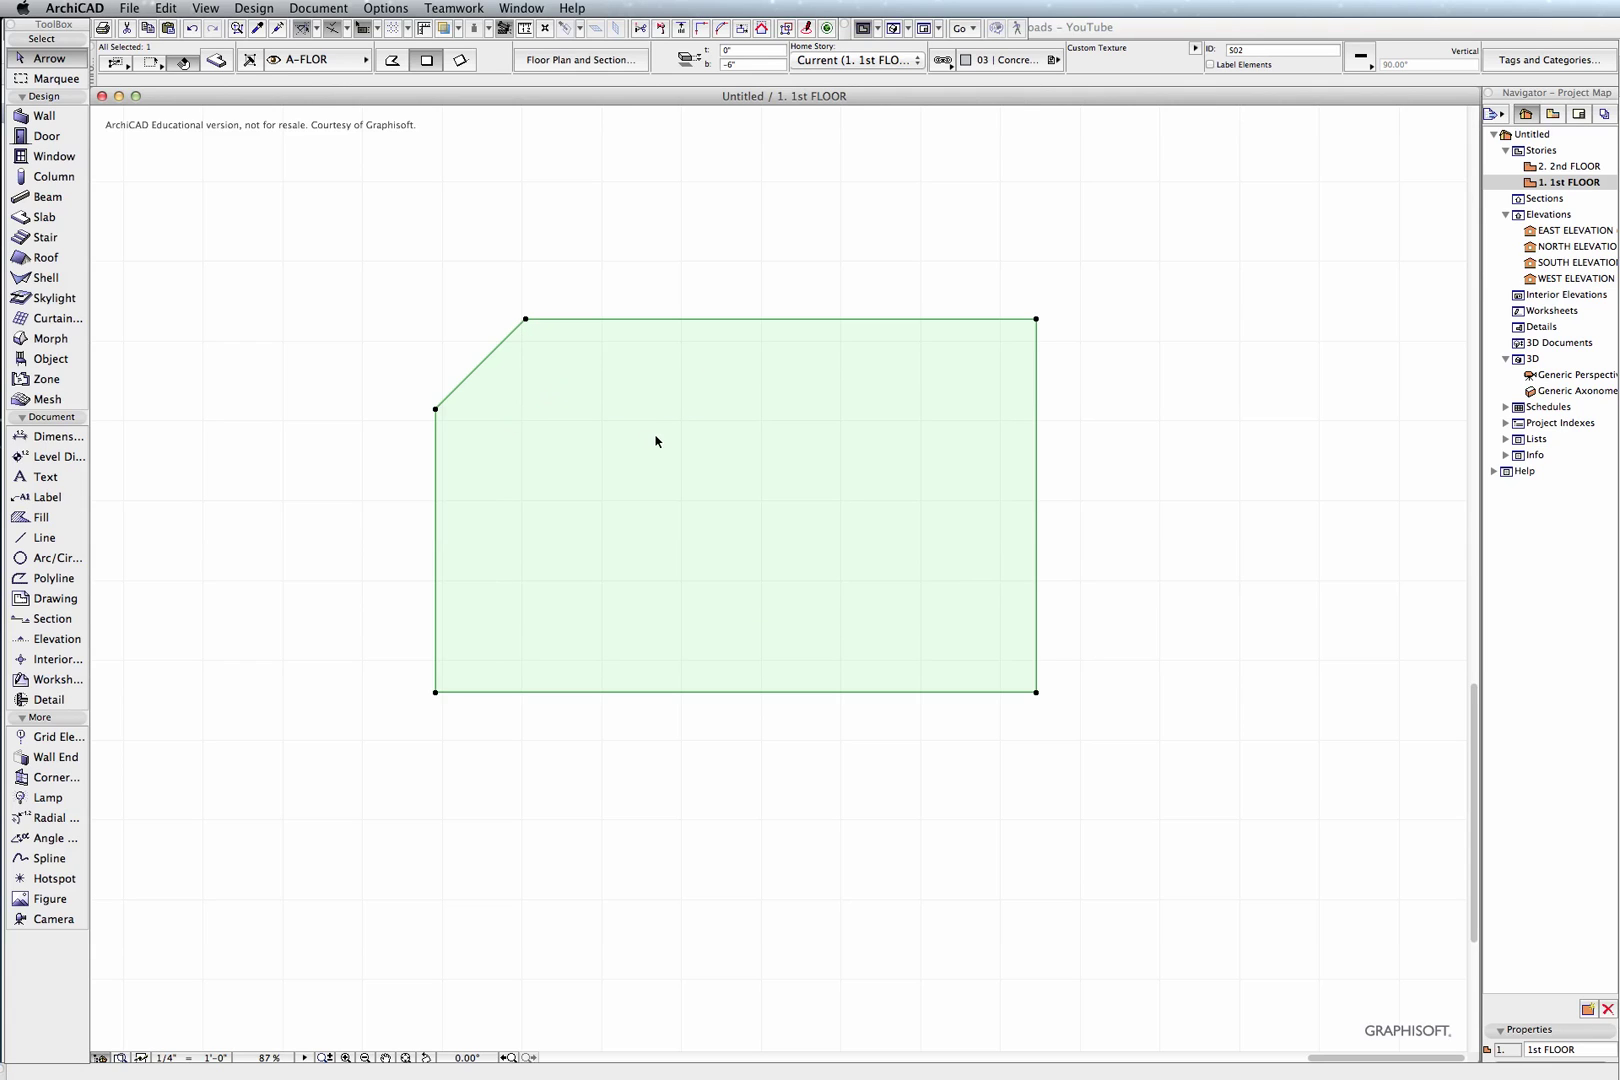
Delete the slab and draw a rectangular ring of walls with the rectangle method.
scroll(660, 440, "down", 3)
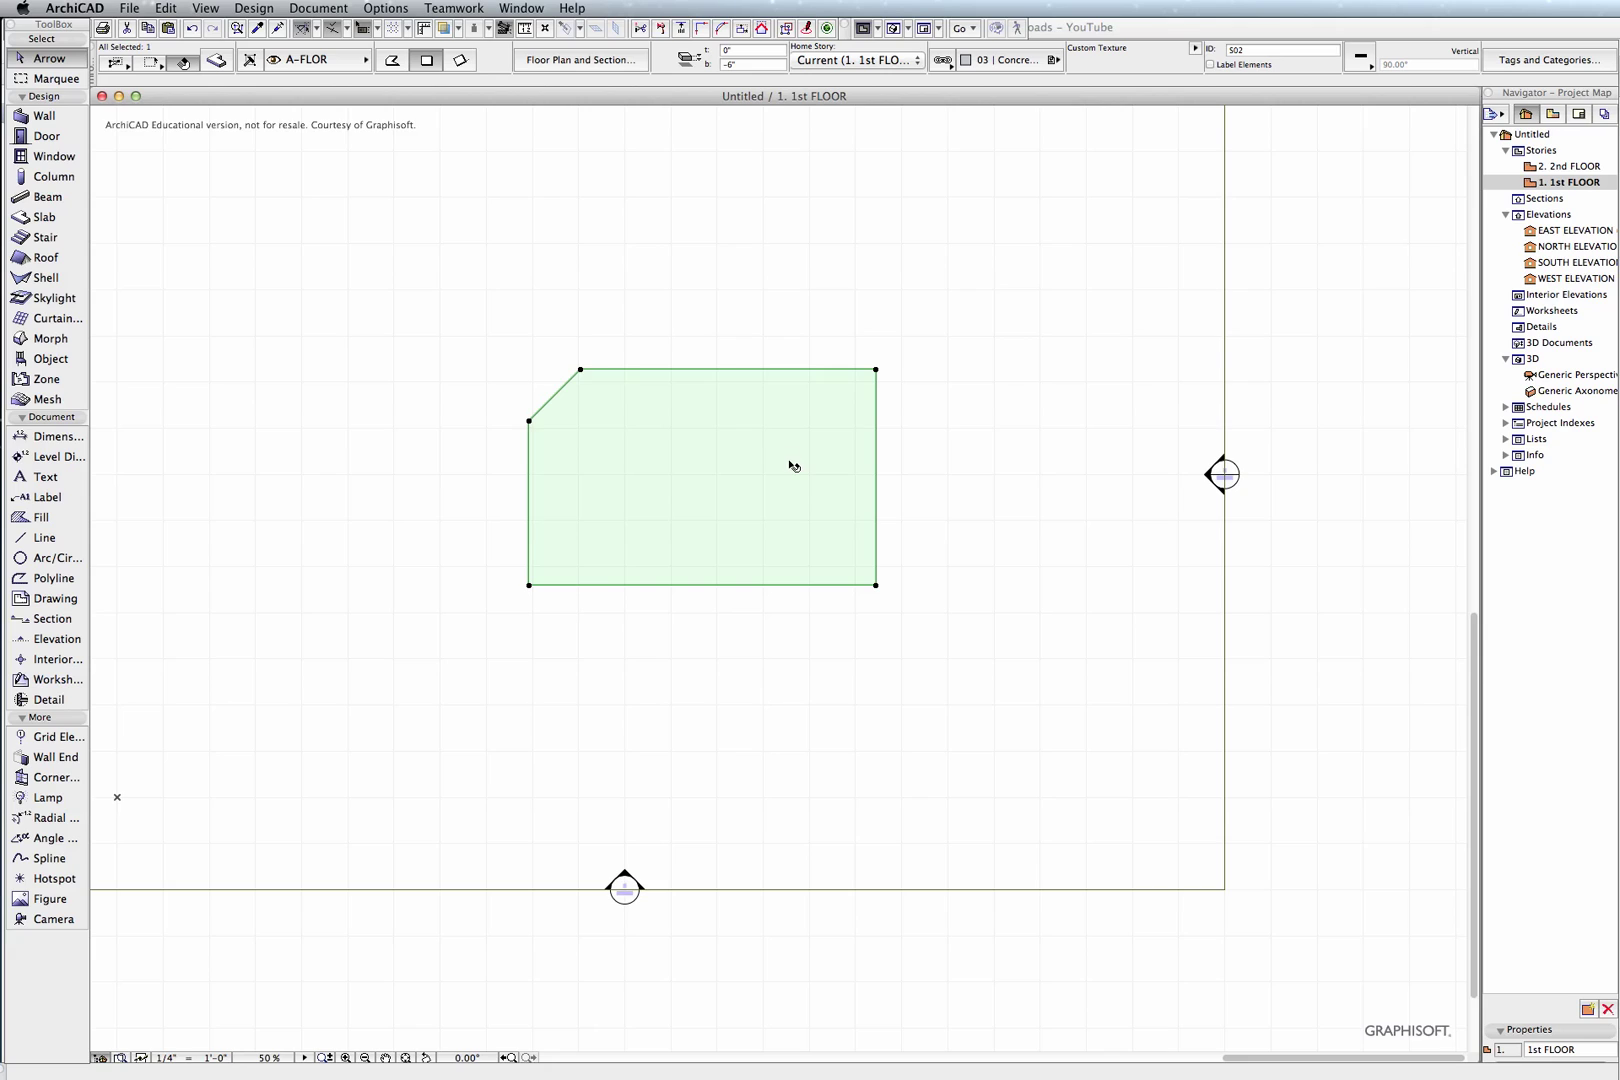
key("Delete")
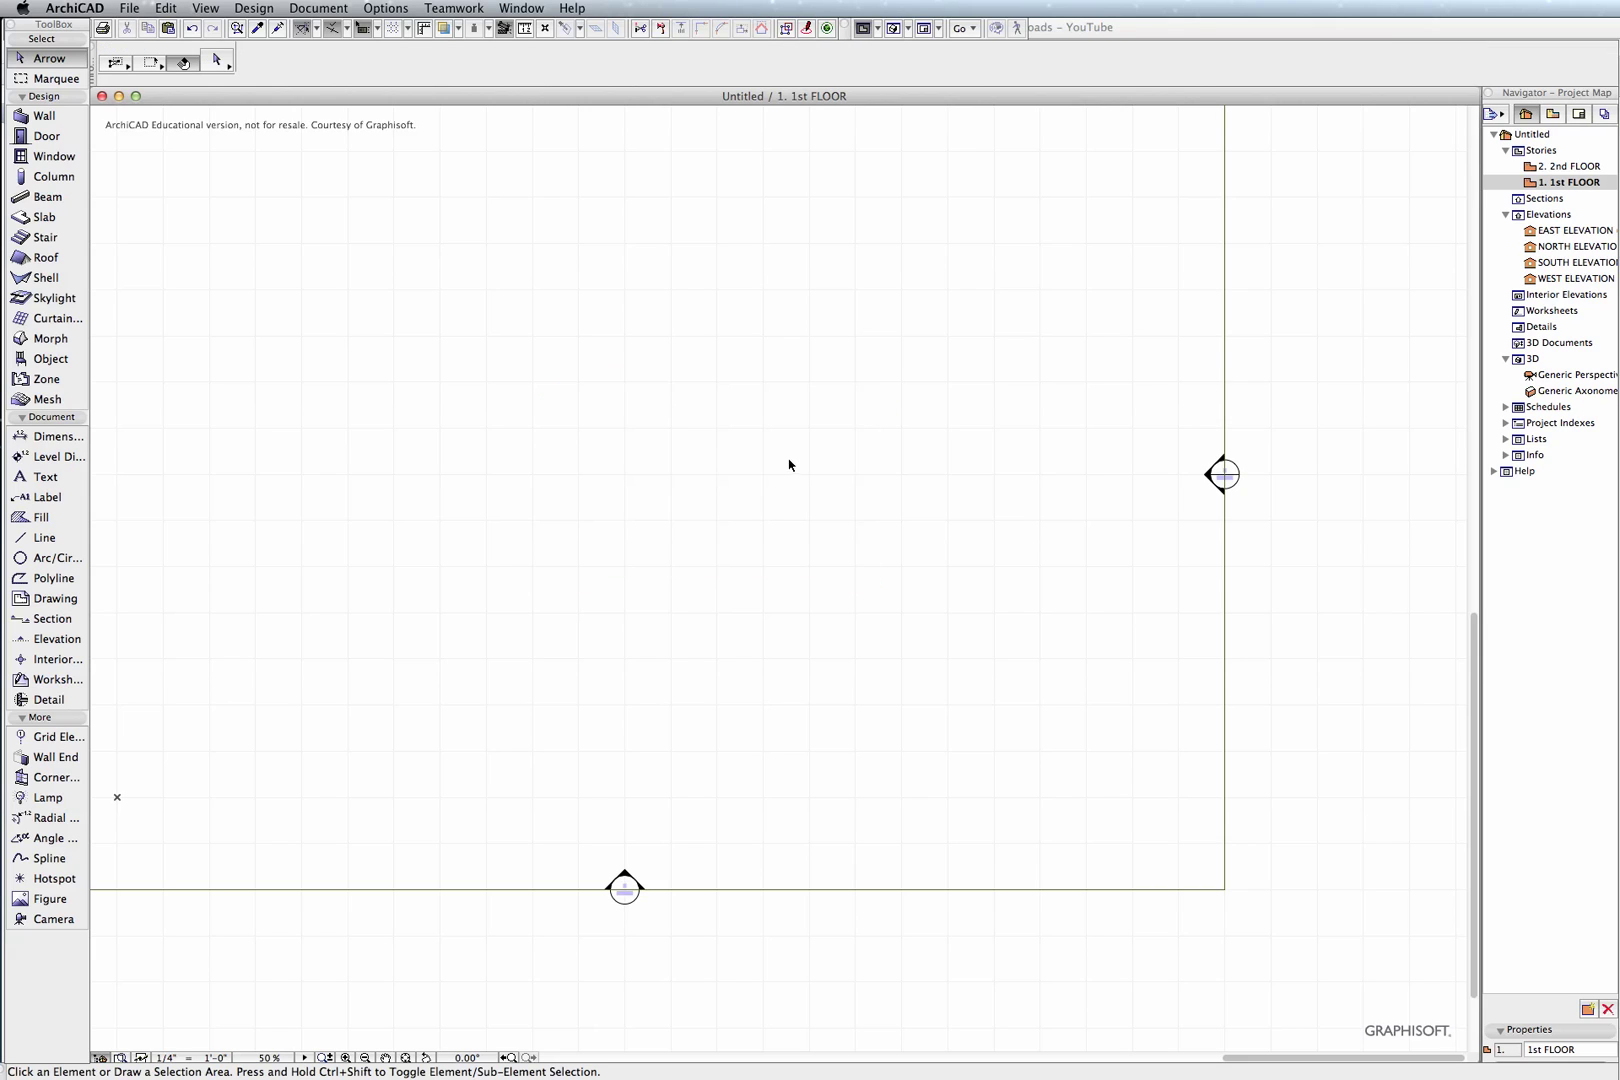
left_click(57, 118)
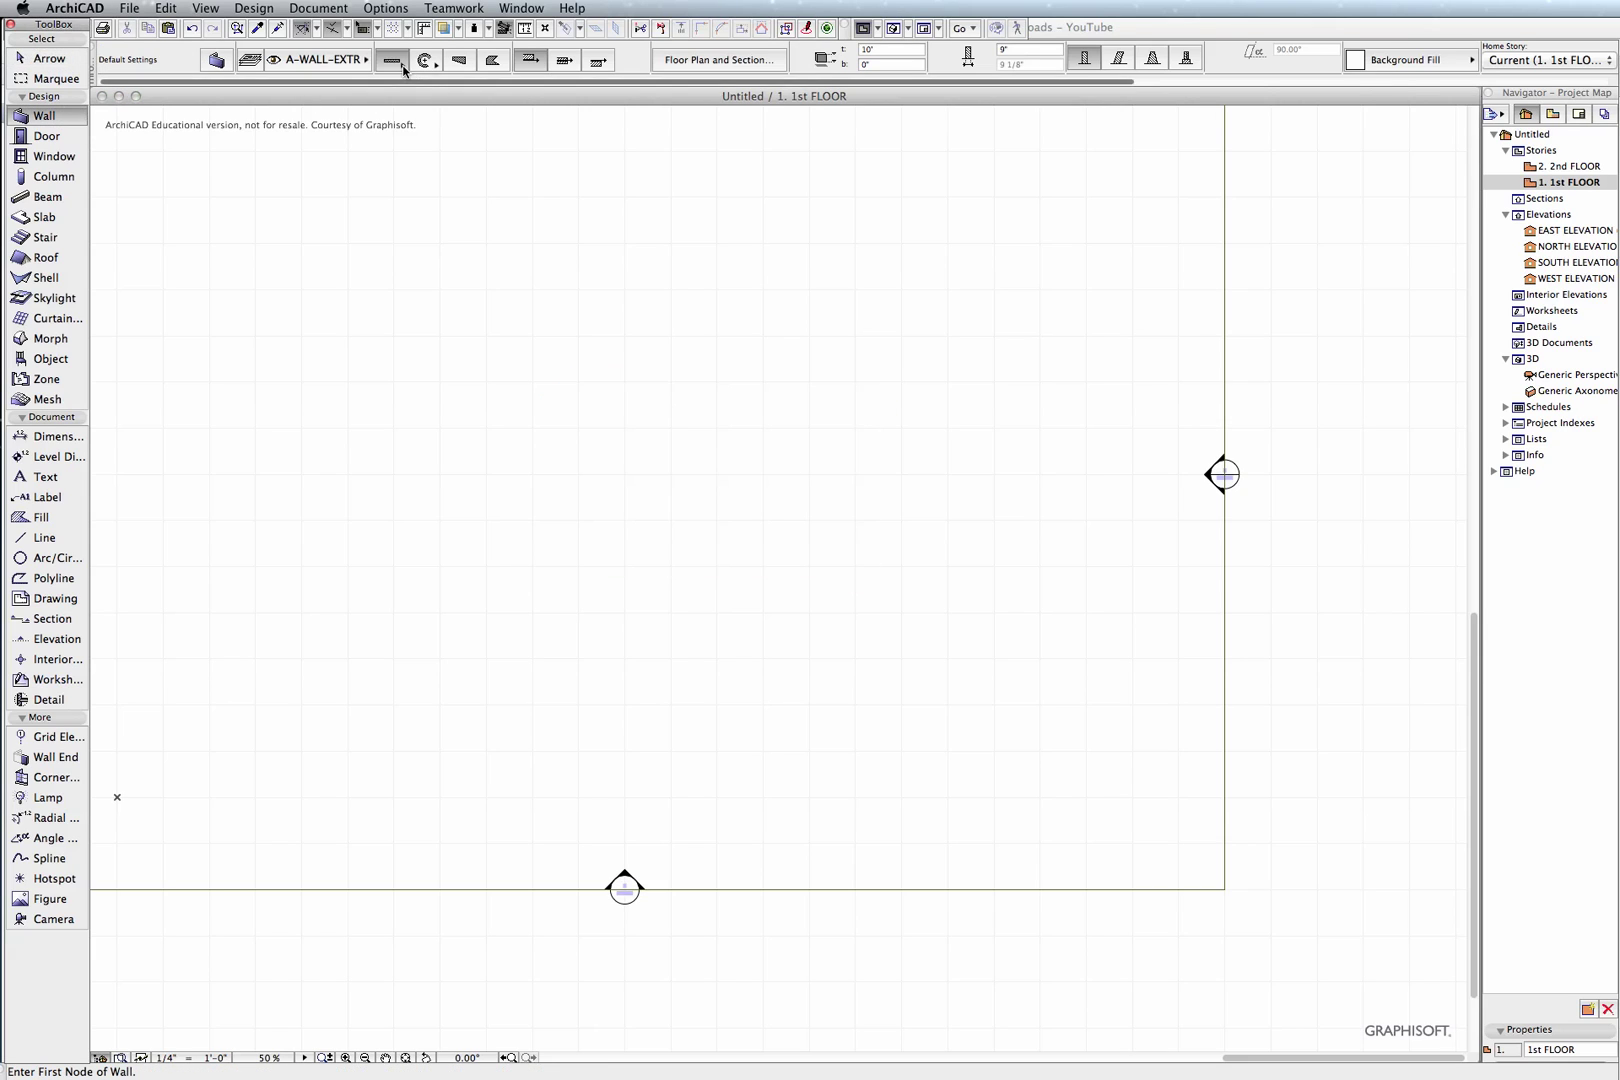
left_click_drag(391, 60, 441, 80)
left_click(452, 77)
left_click(415, 363)
left_click(787, 565)
scroll(600, 441, "up", 2)
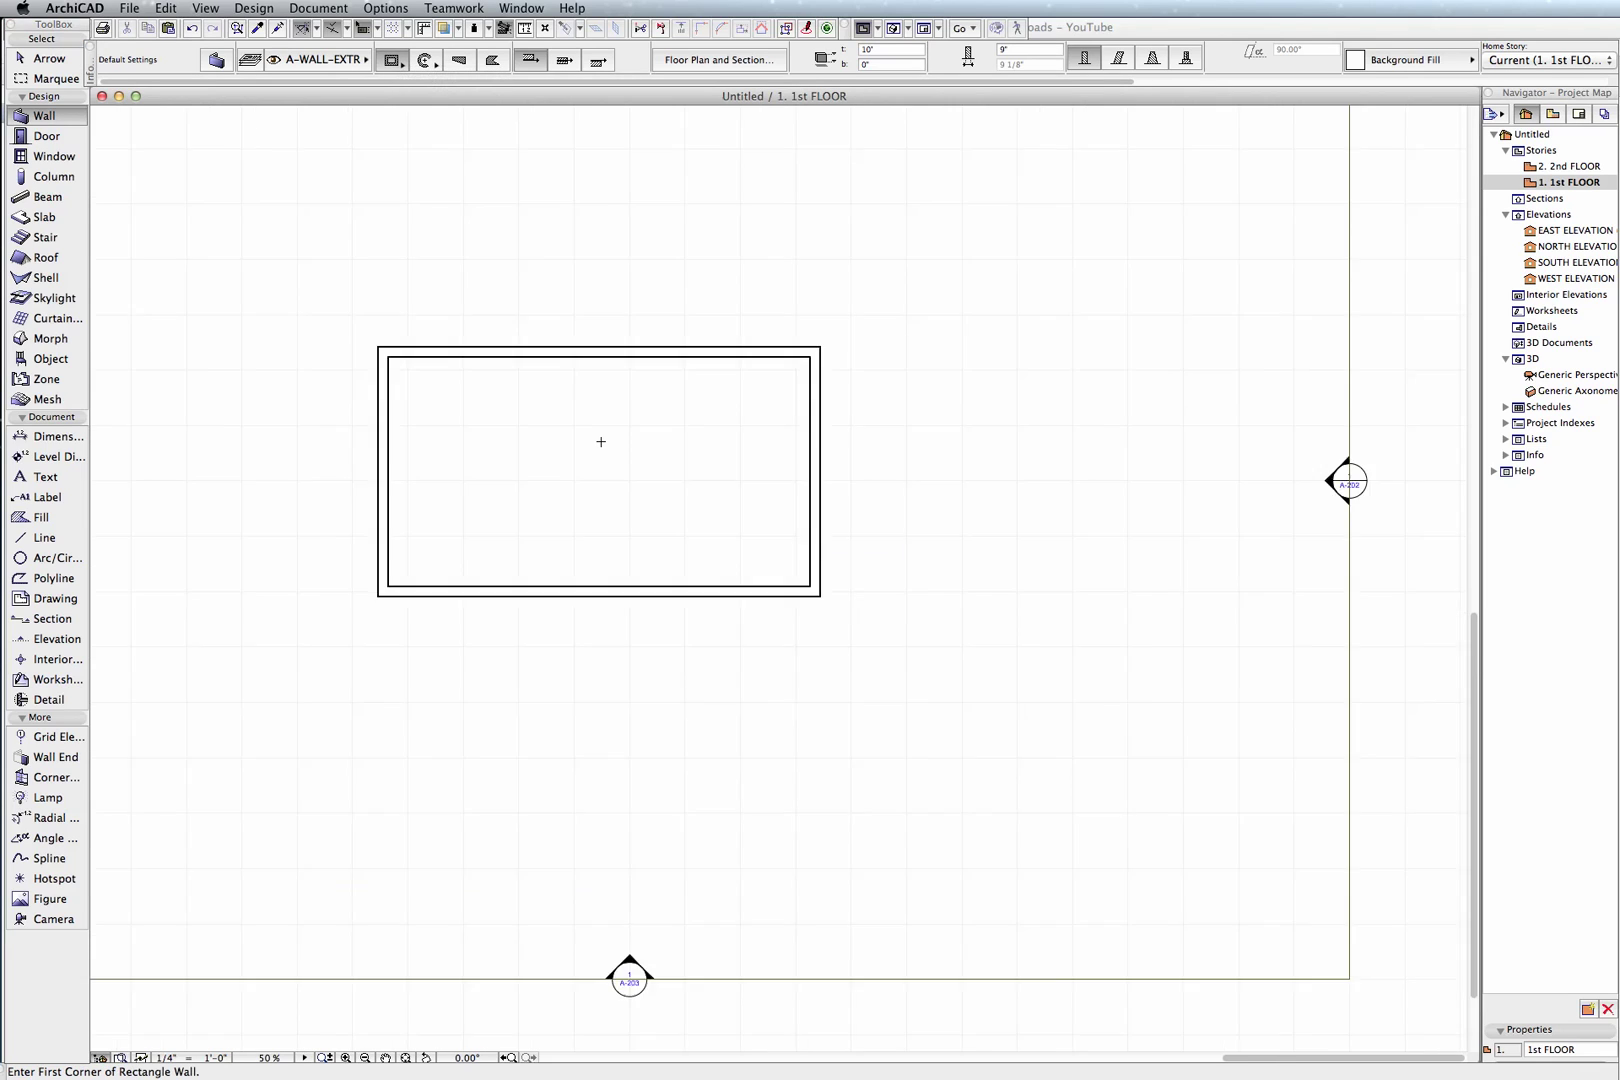
Draw a rectangular slab between the inner wall corners and select it.
left_click(44, 217)
left_click(346, 341)
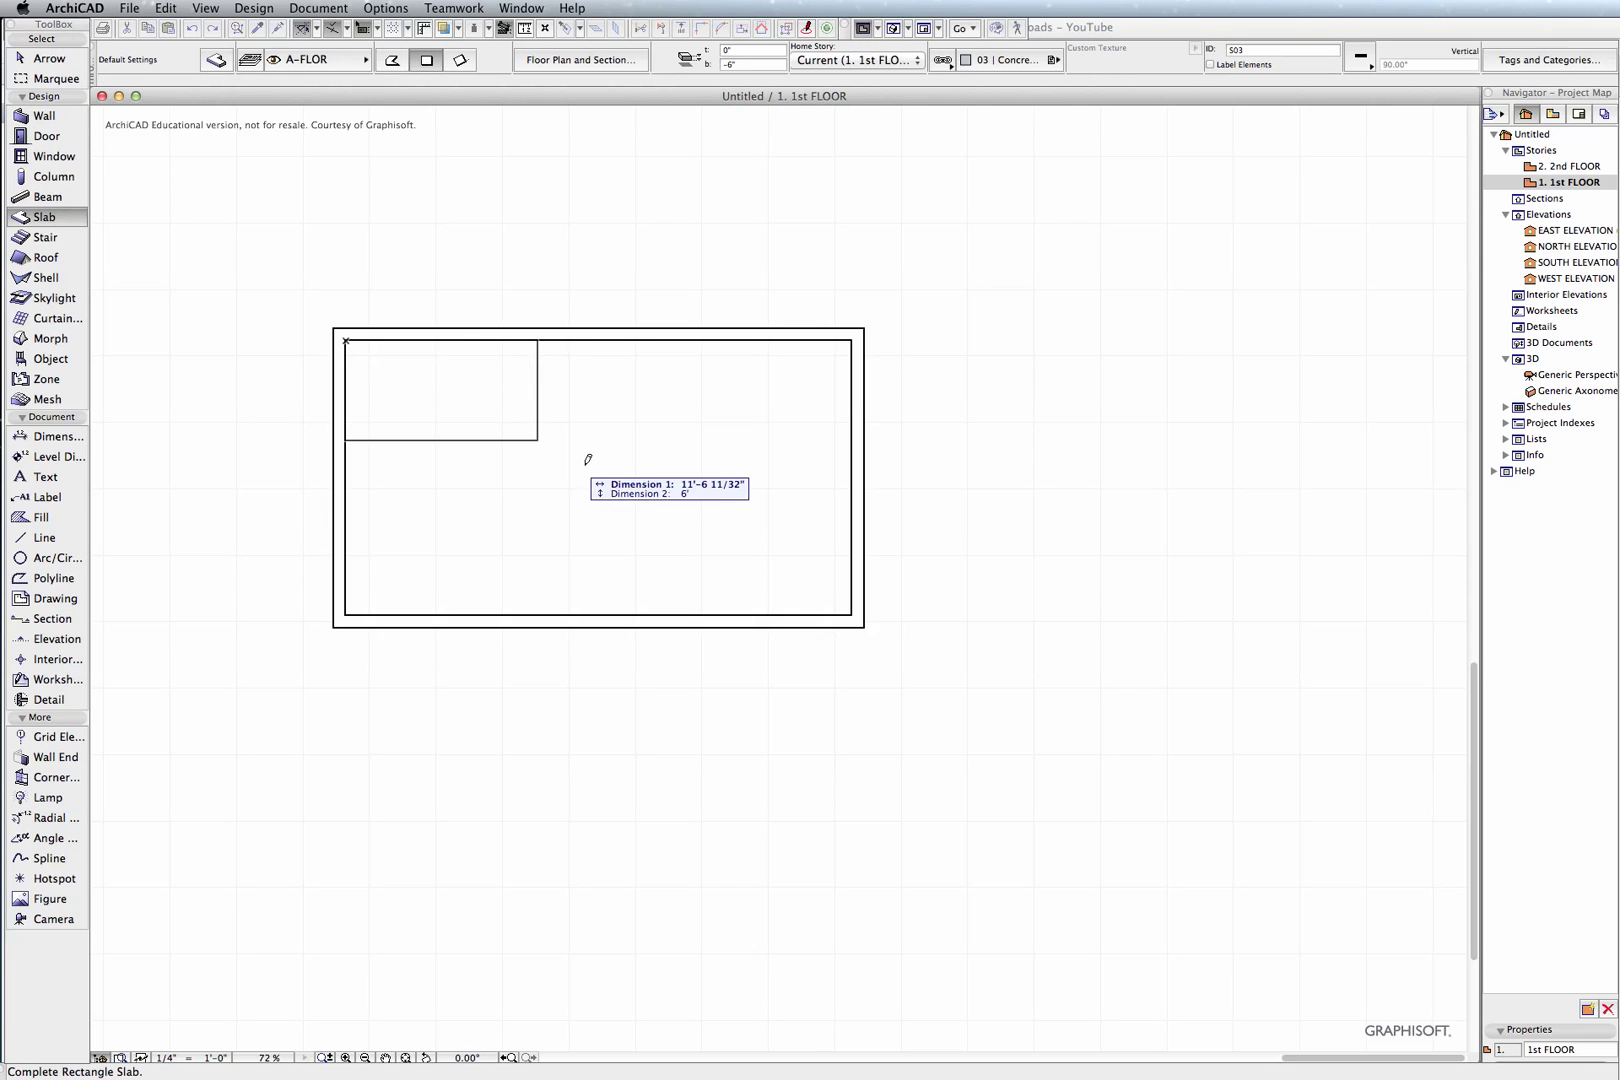
left_click(851, 617)
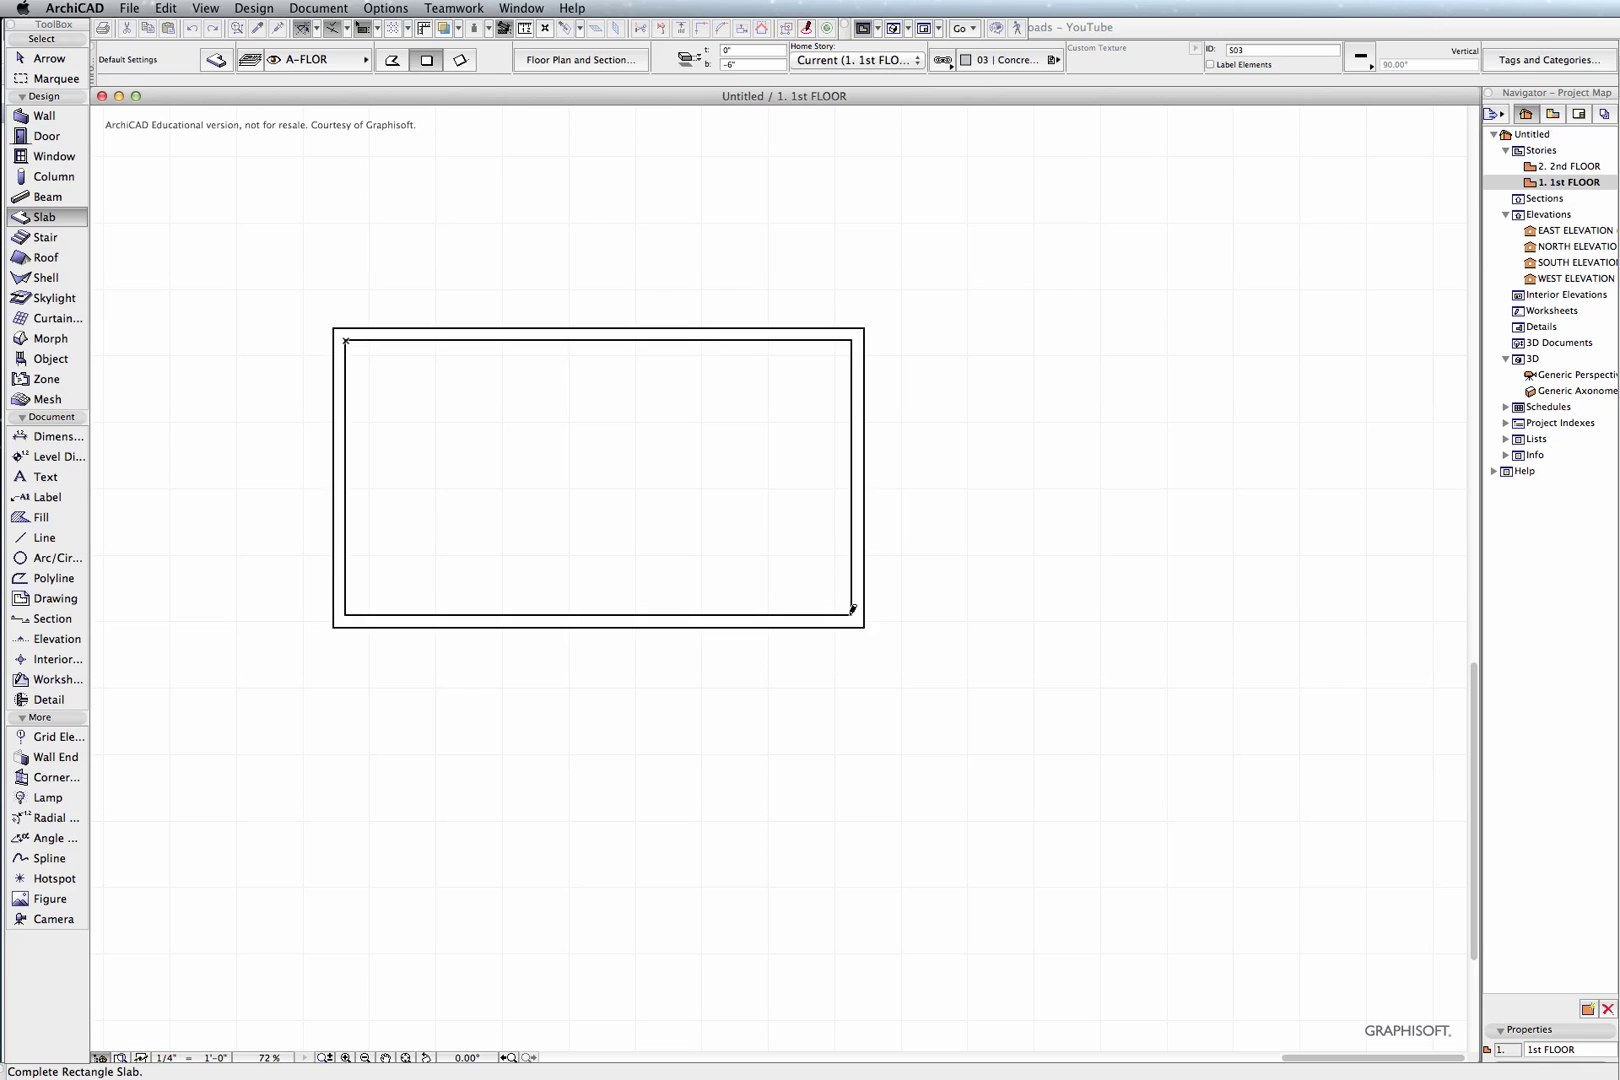
left_click(40, 59)
left_click(533, 432)
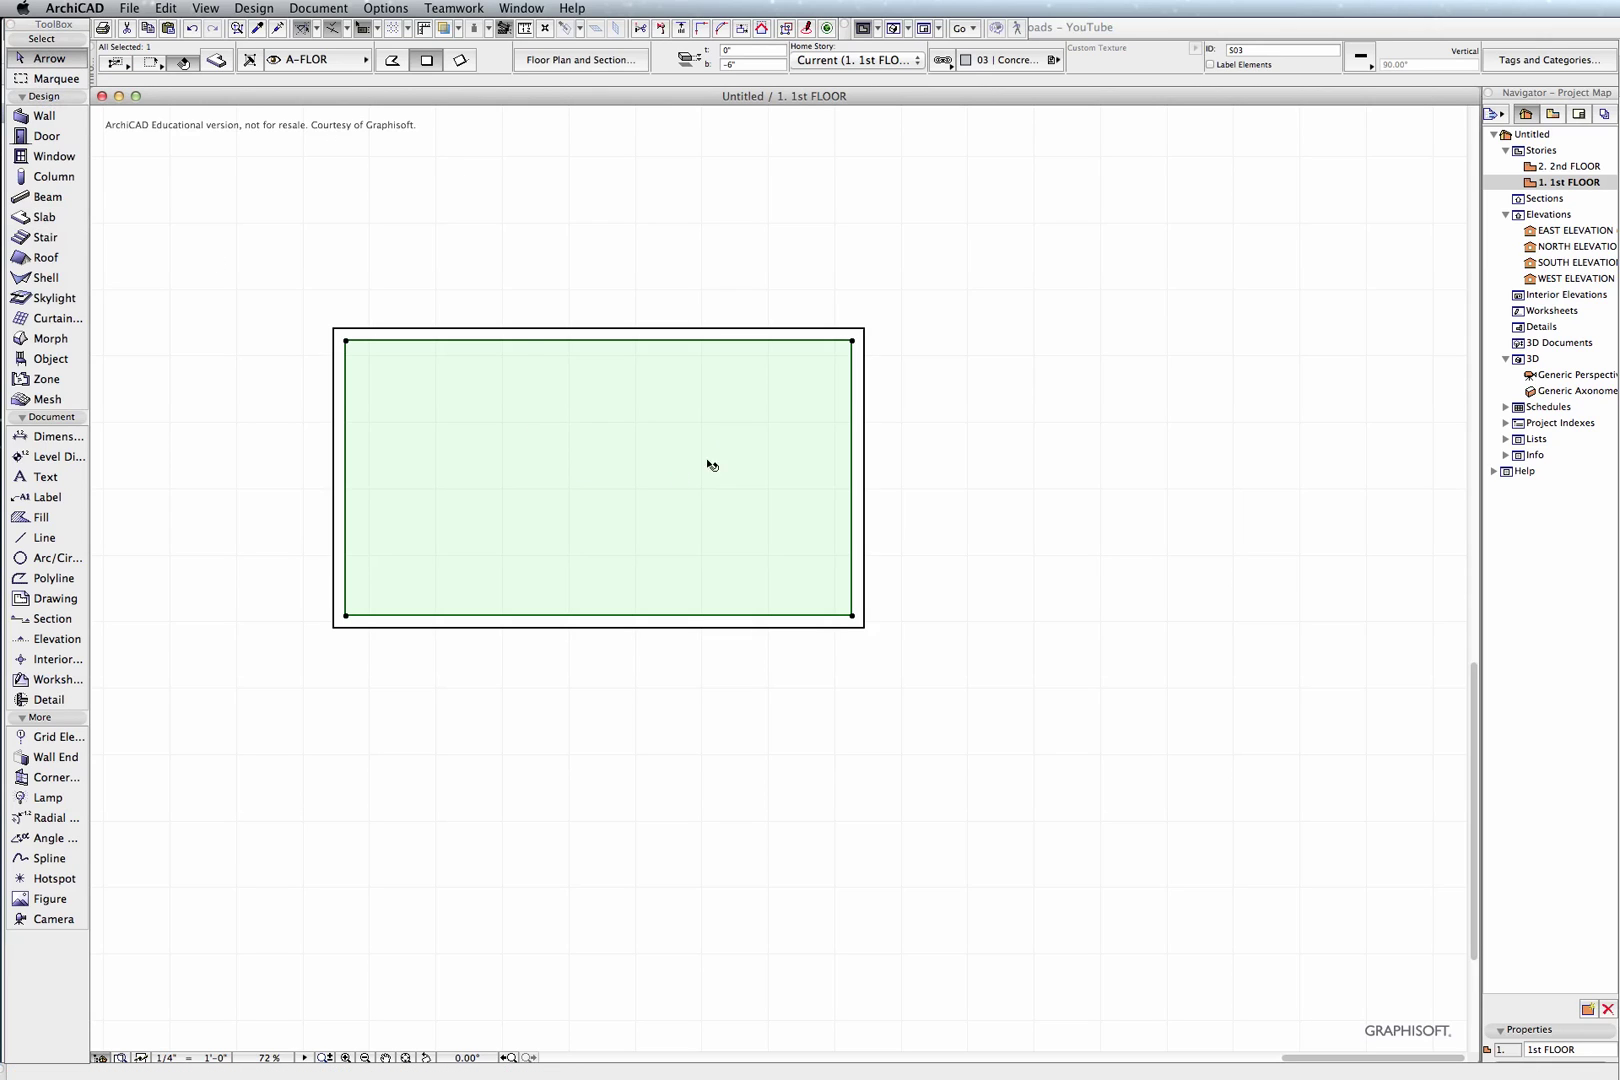
scroll(564, 362, "up", 3)
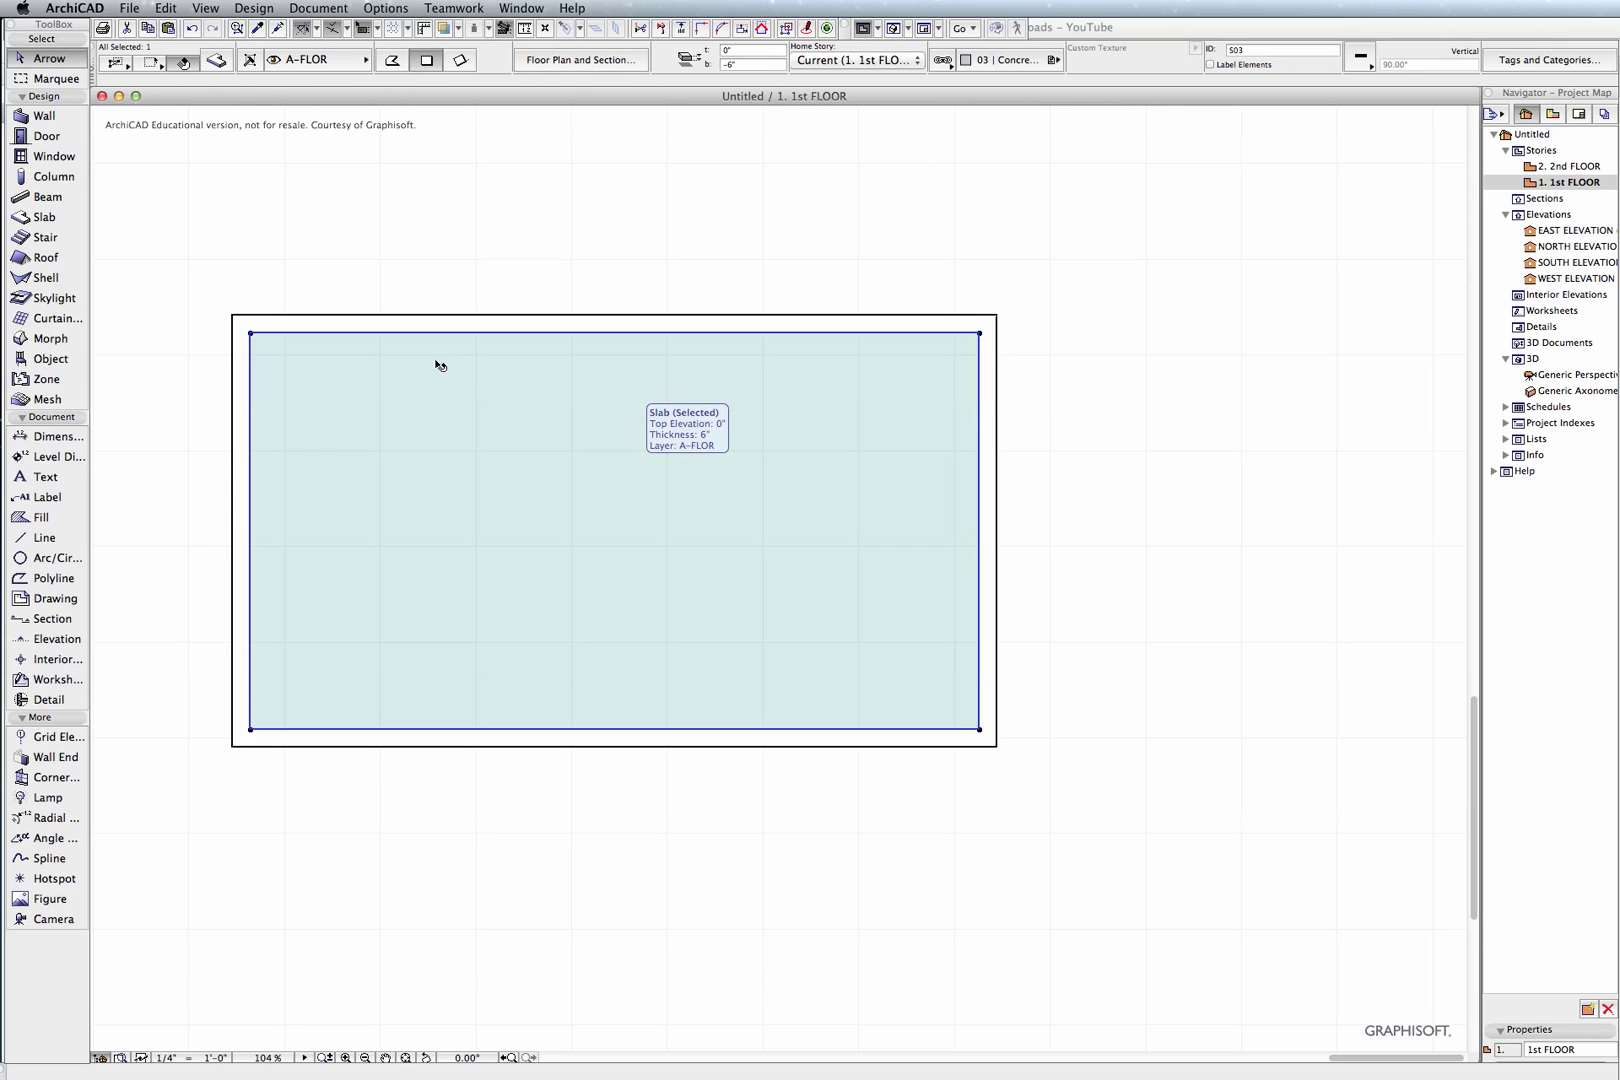
Offset the slab's edges outward to the walls' outer face.
scroll(403, 381, "down", 3)
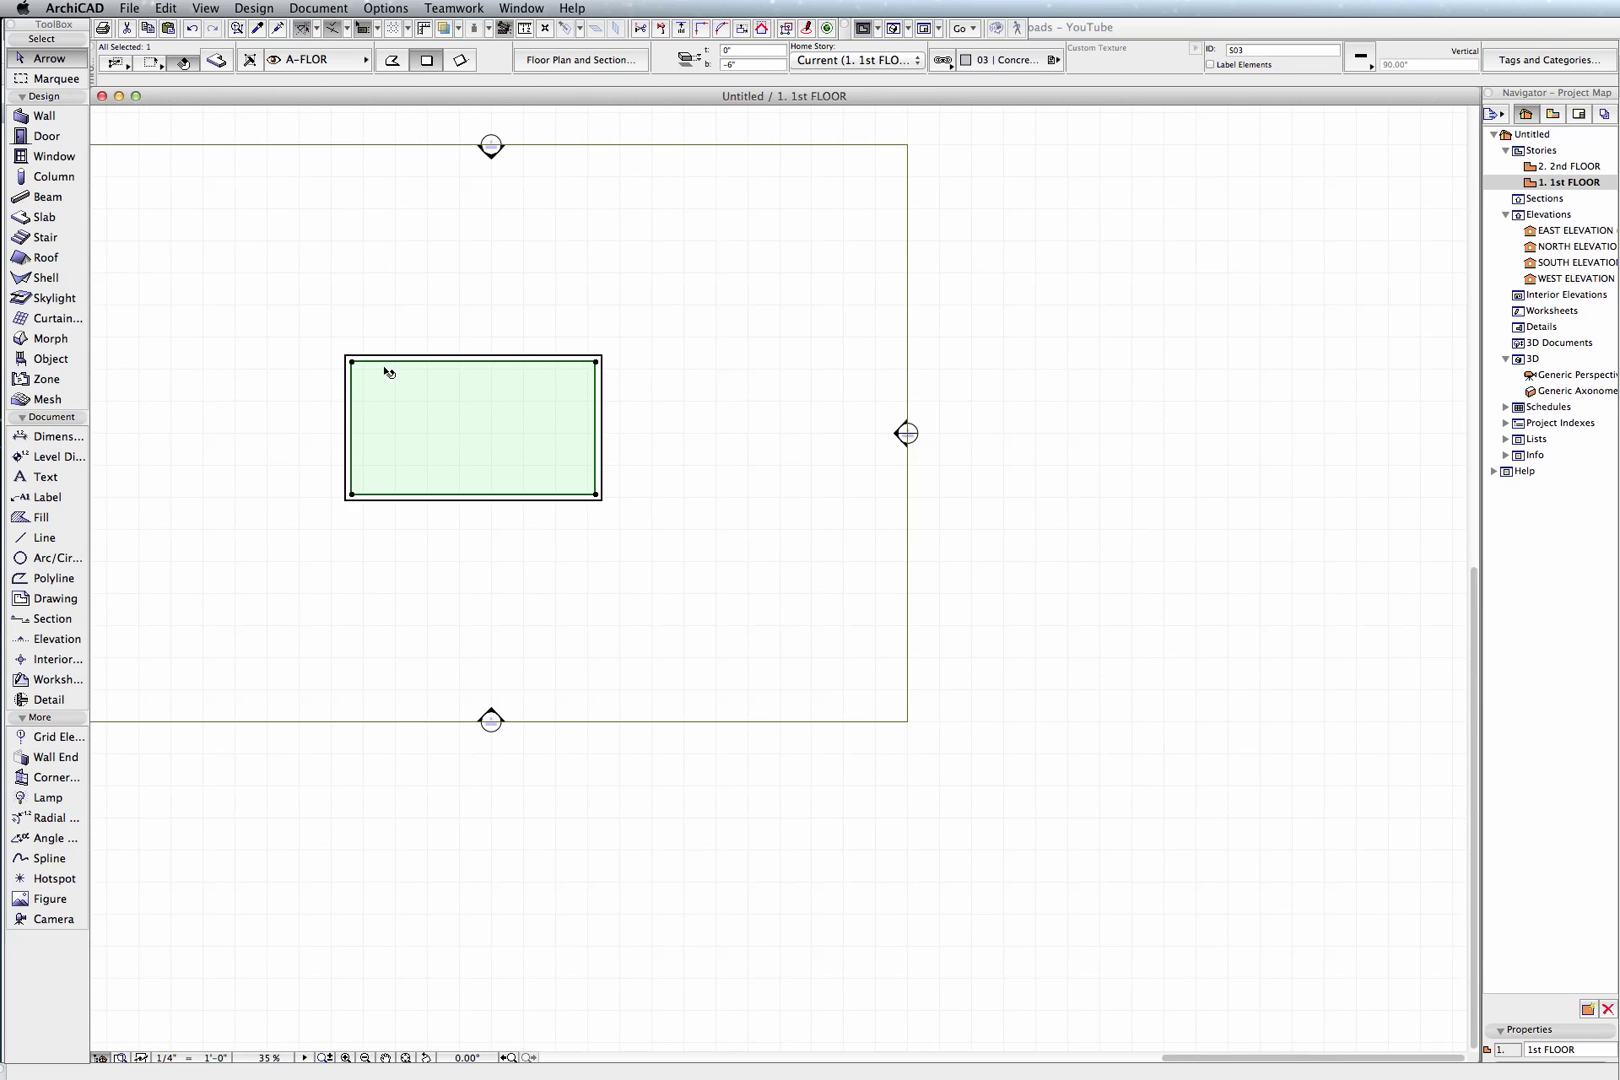
scroll(381, 383, "up", 4)
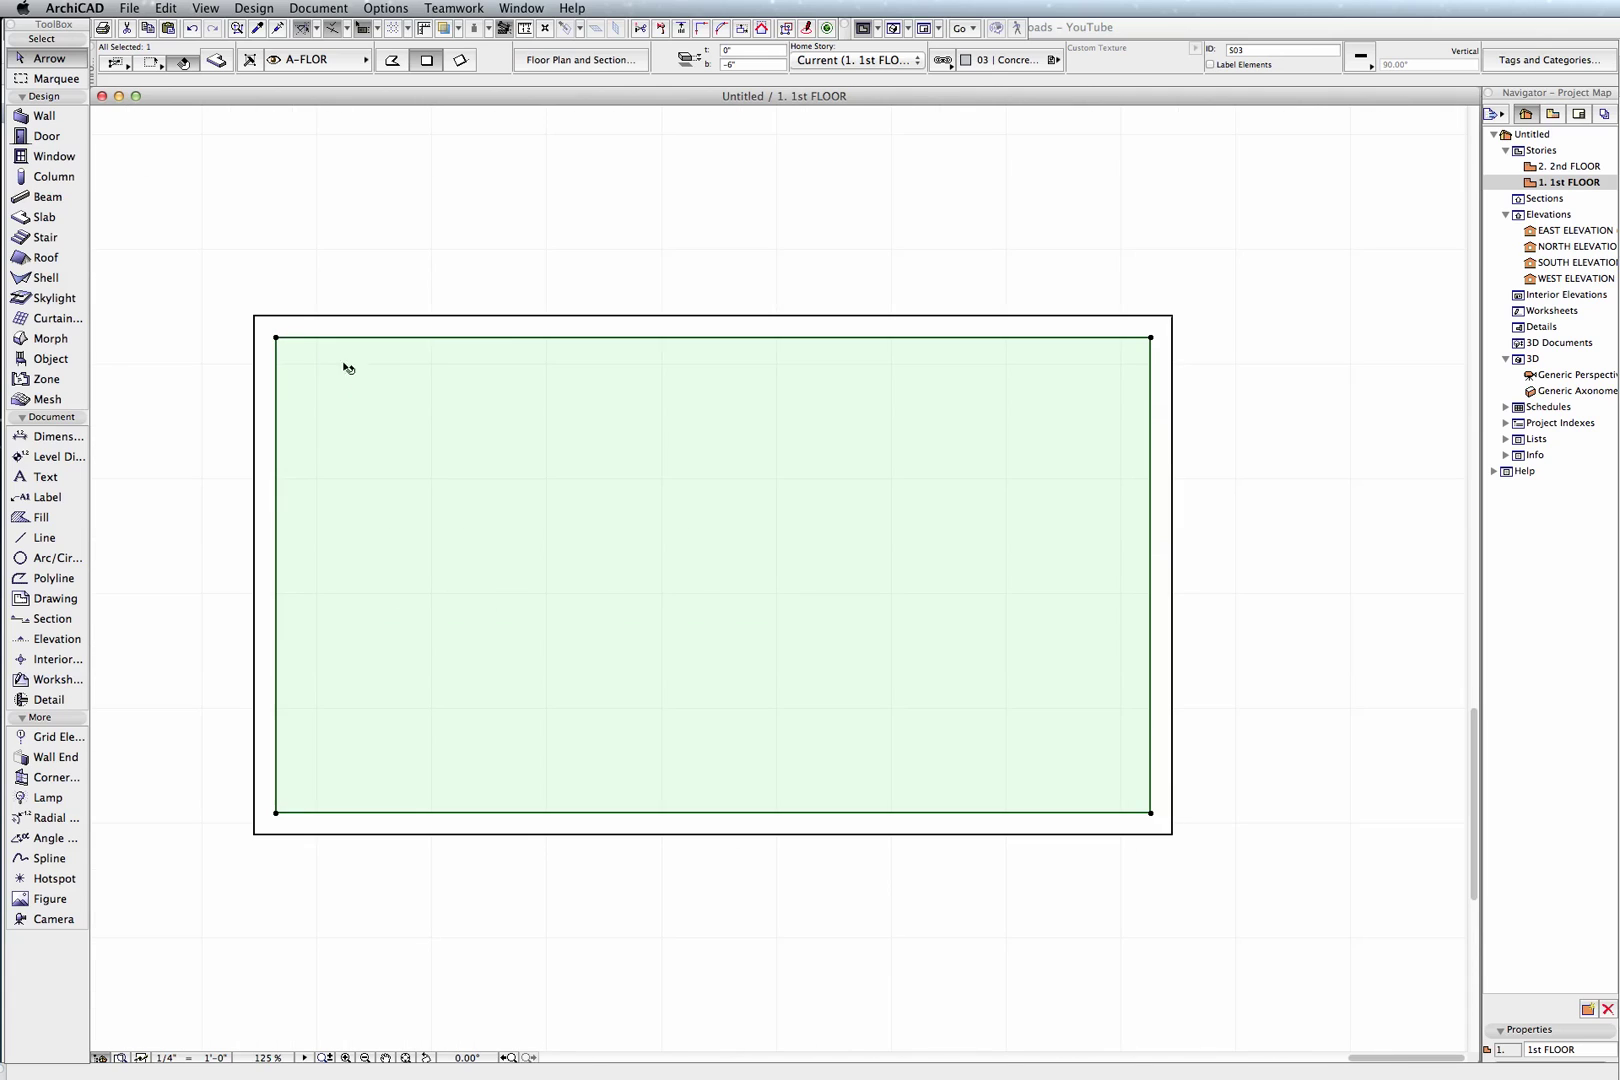
left_click(277, 339)
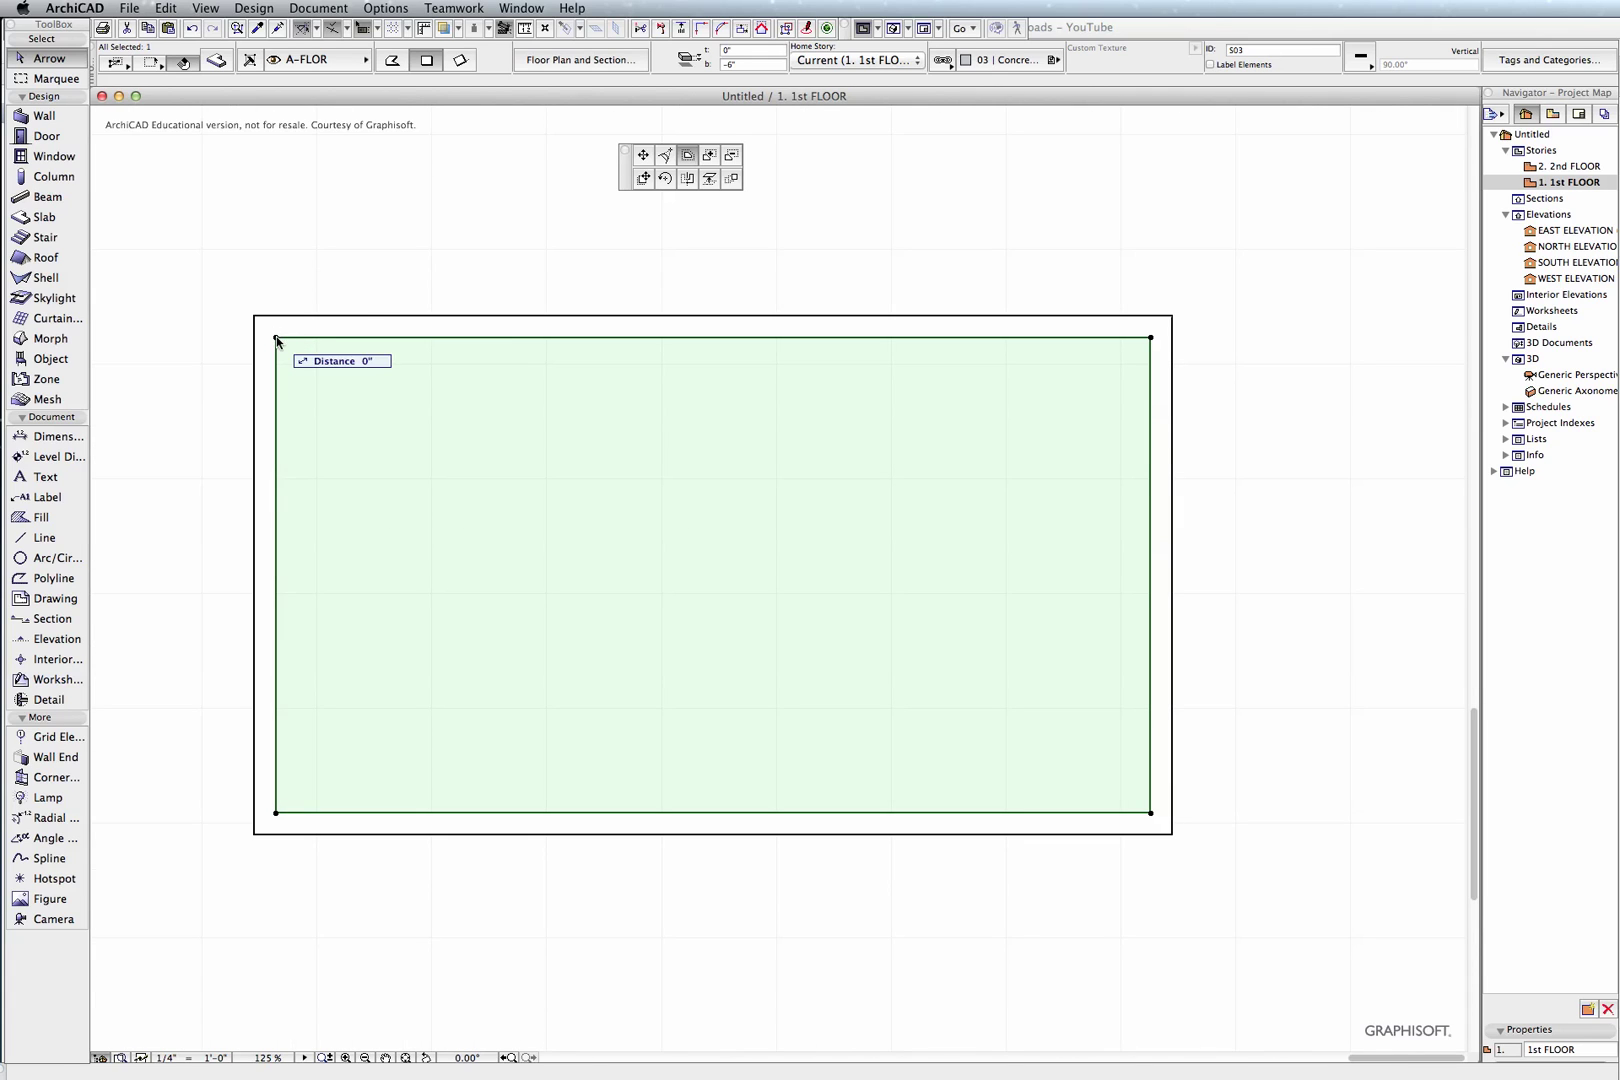
scroll(277, 339, "down", 1)
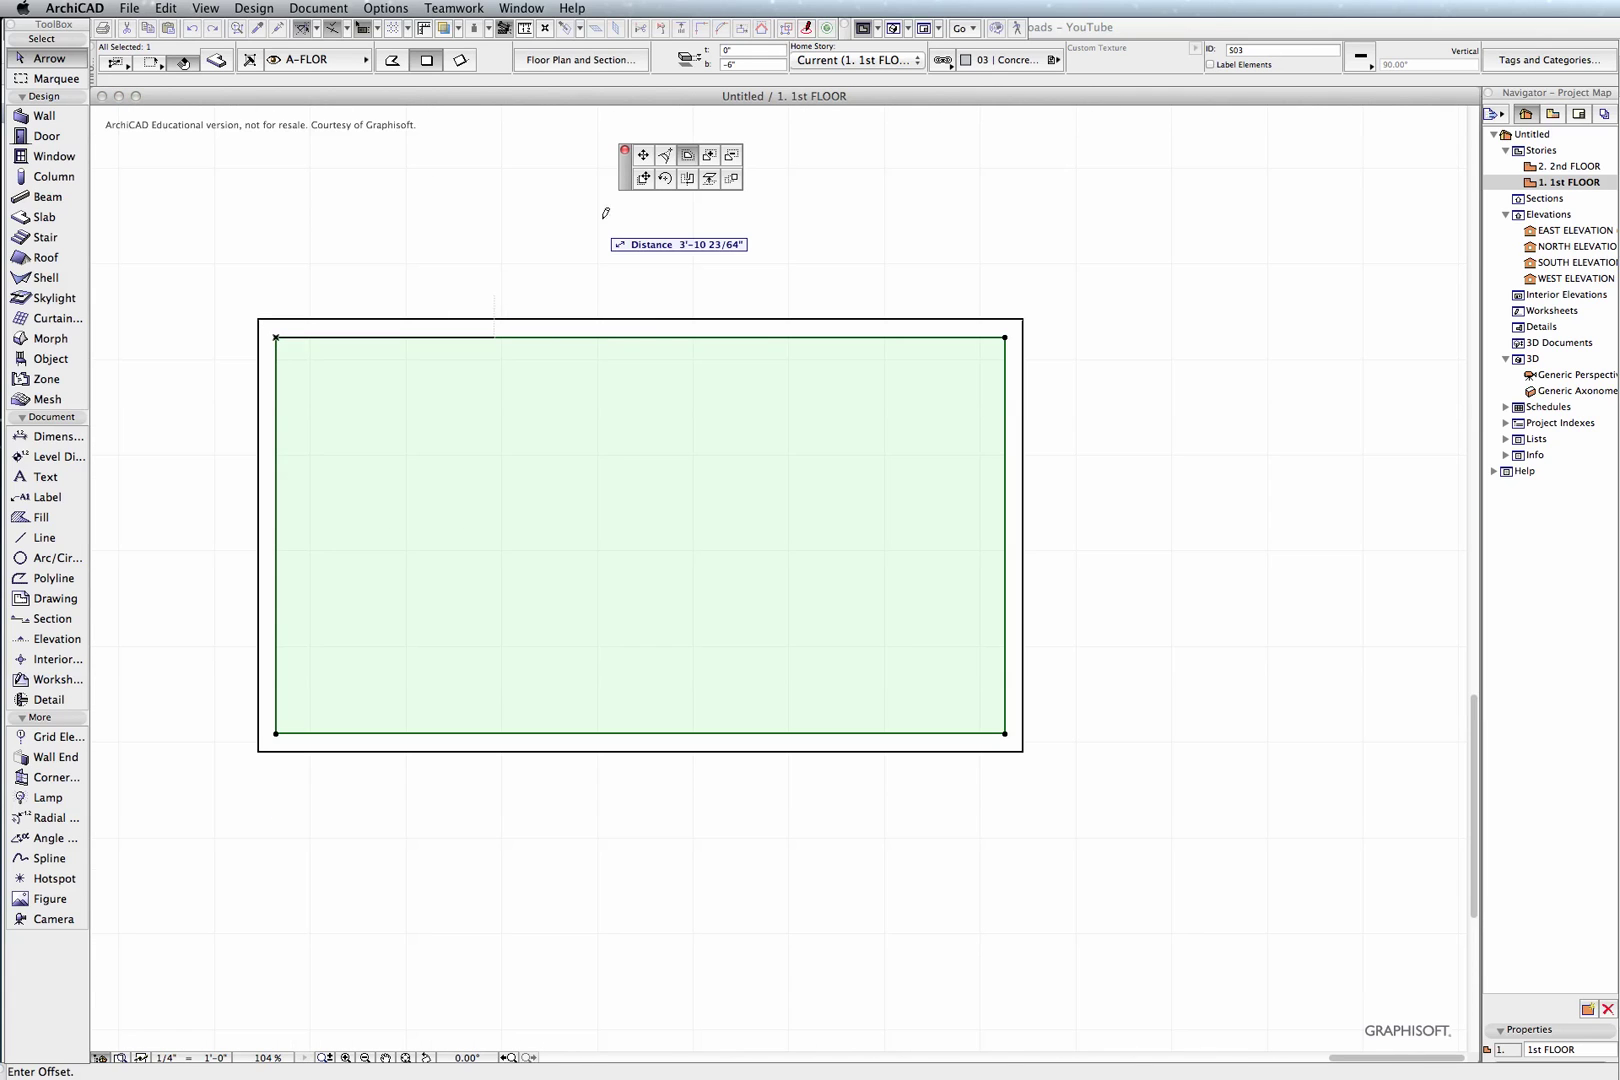
left_click(689, 163)
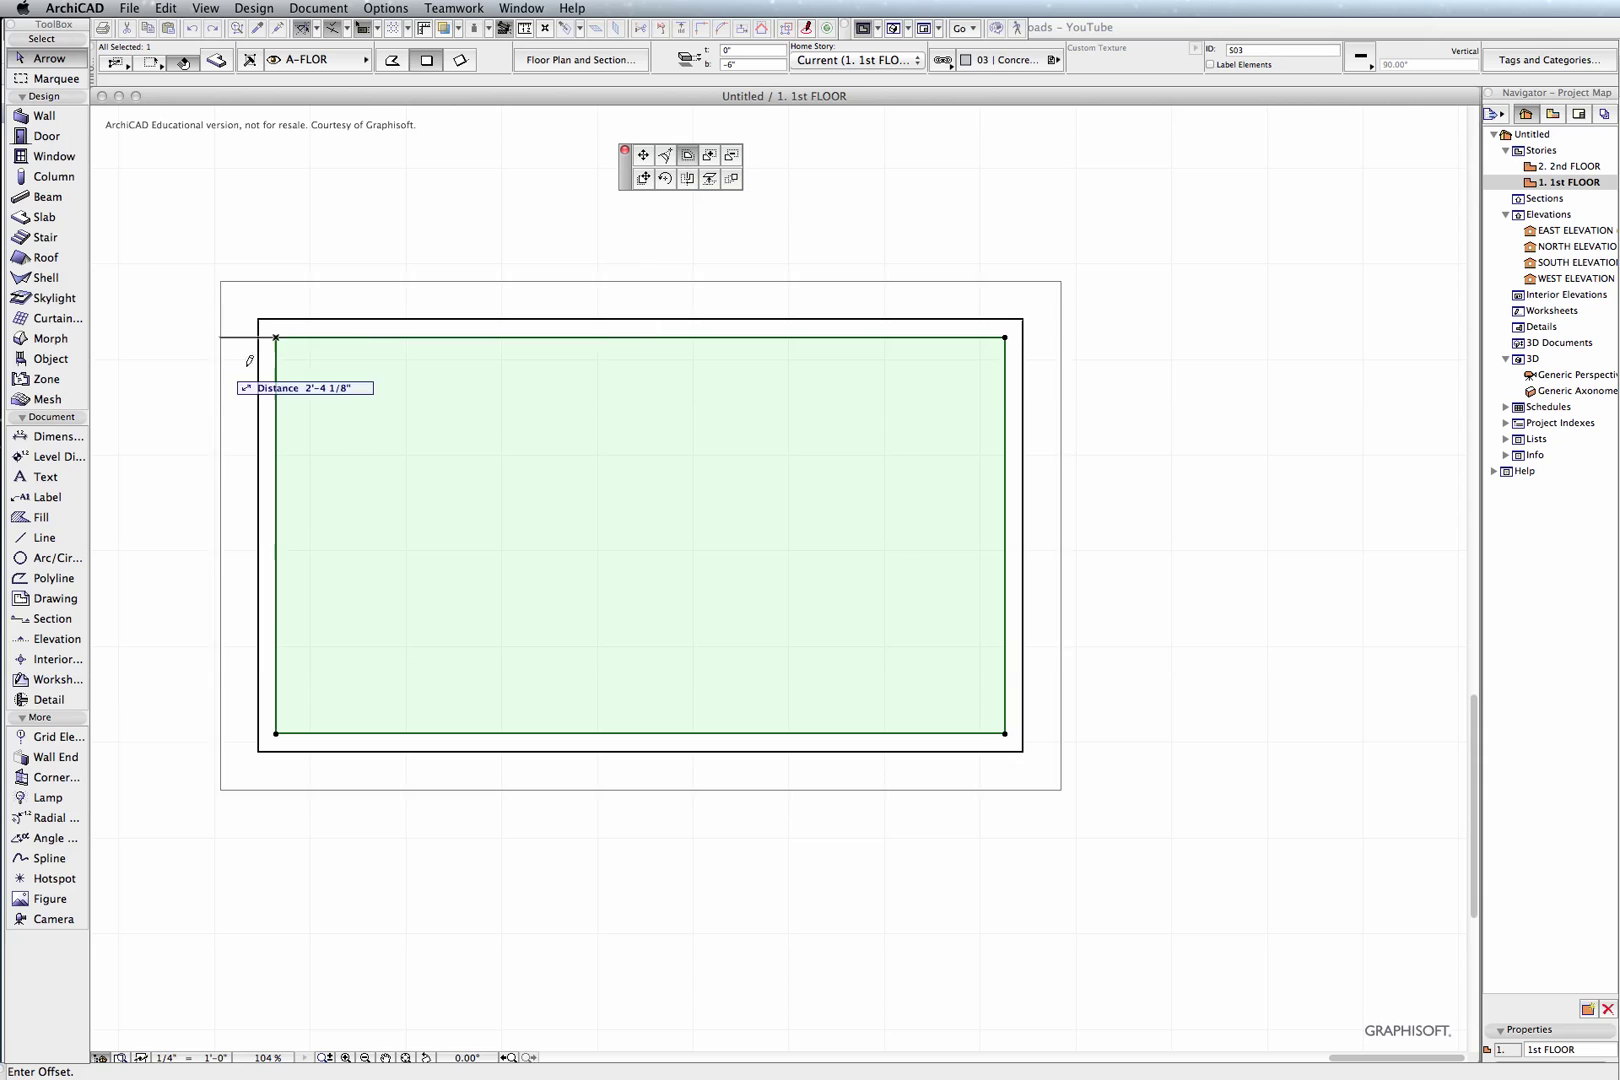
left_click(262, 312)
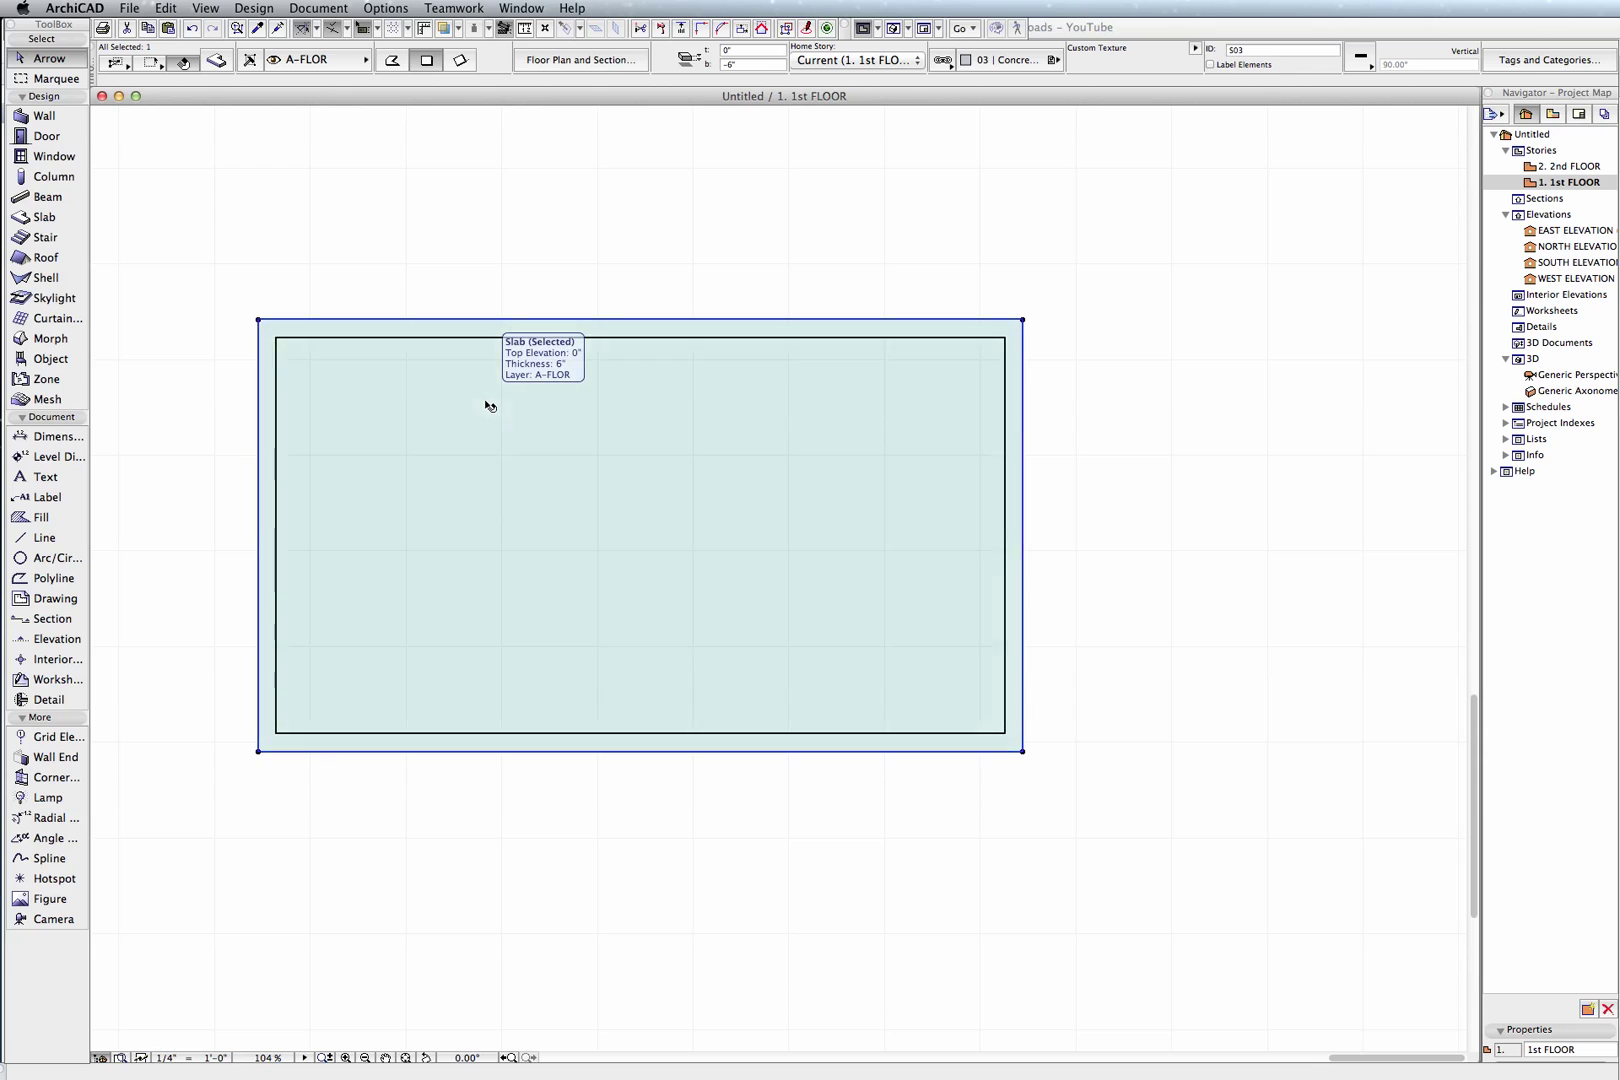
Deselect, then marquee-select the slab together with the surrounding walls.
scroll(489, 404, "down", 5)
left_click(760, 590)
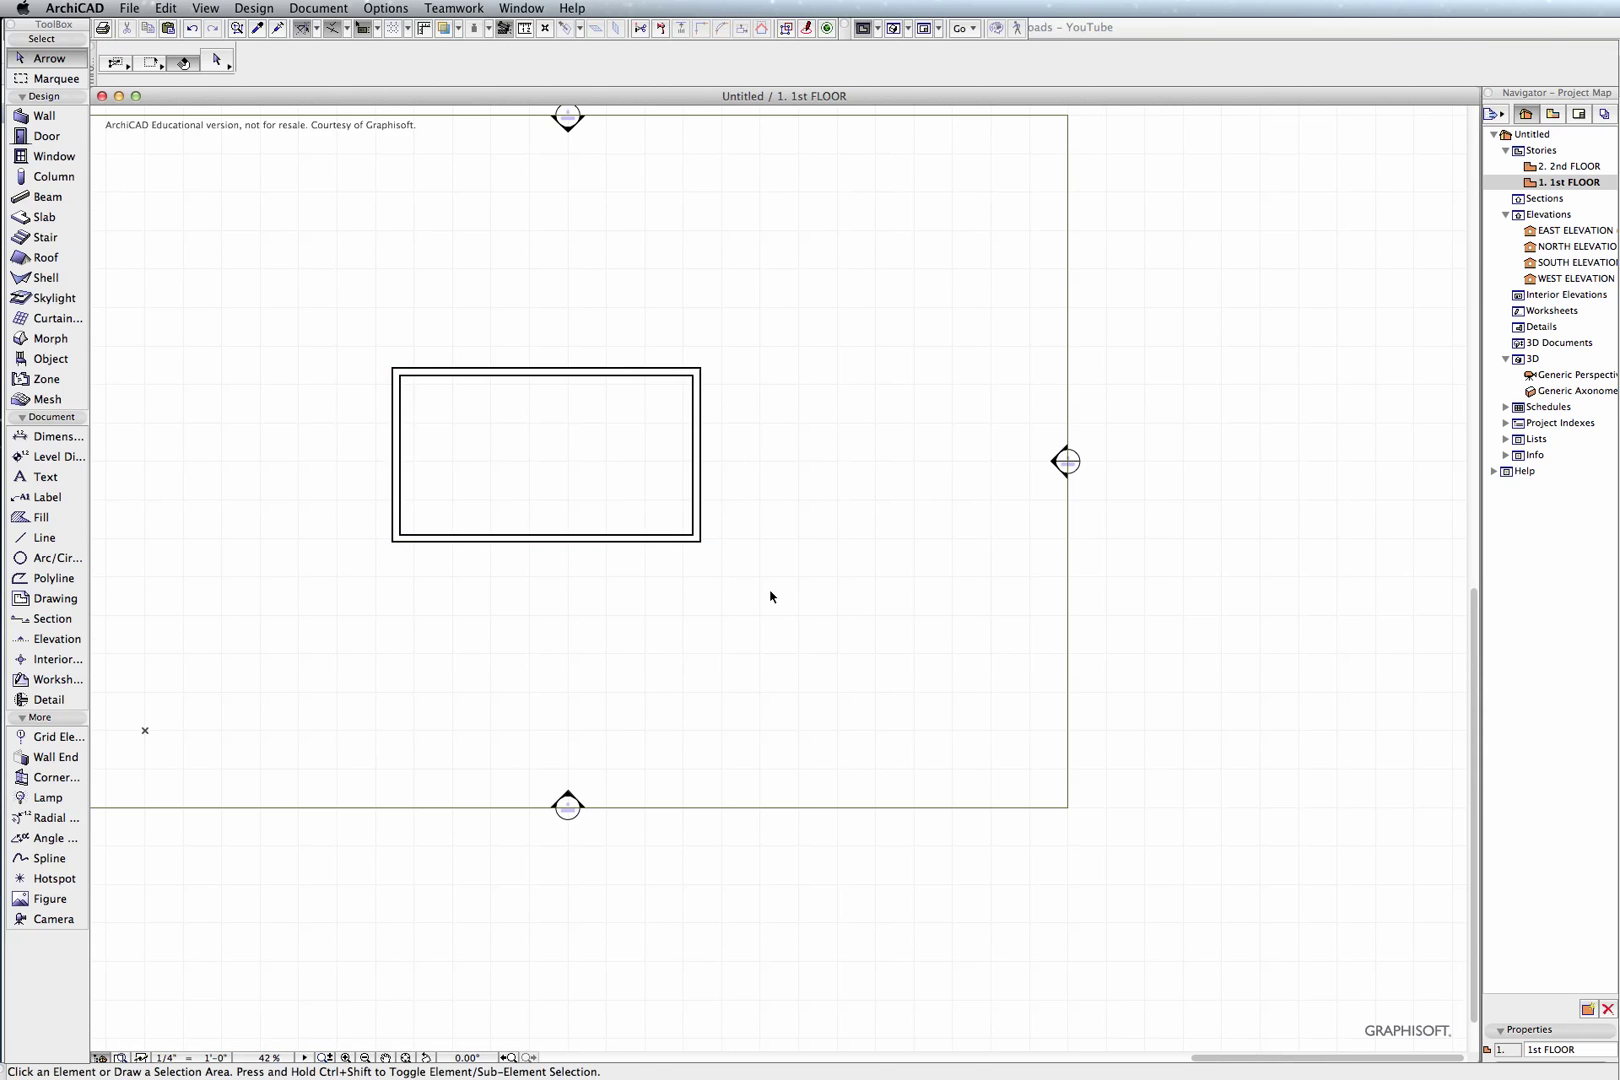
scroll(770, 596, "down", 1)
left_click_drag(776, 596, 399, 364)
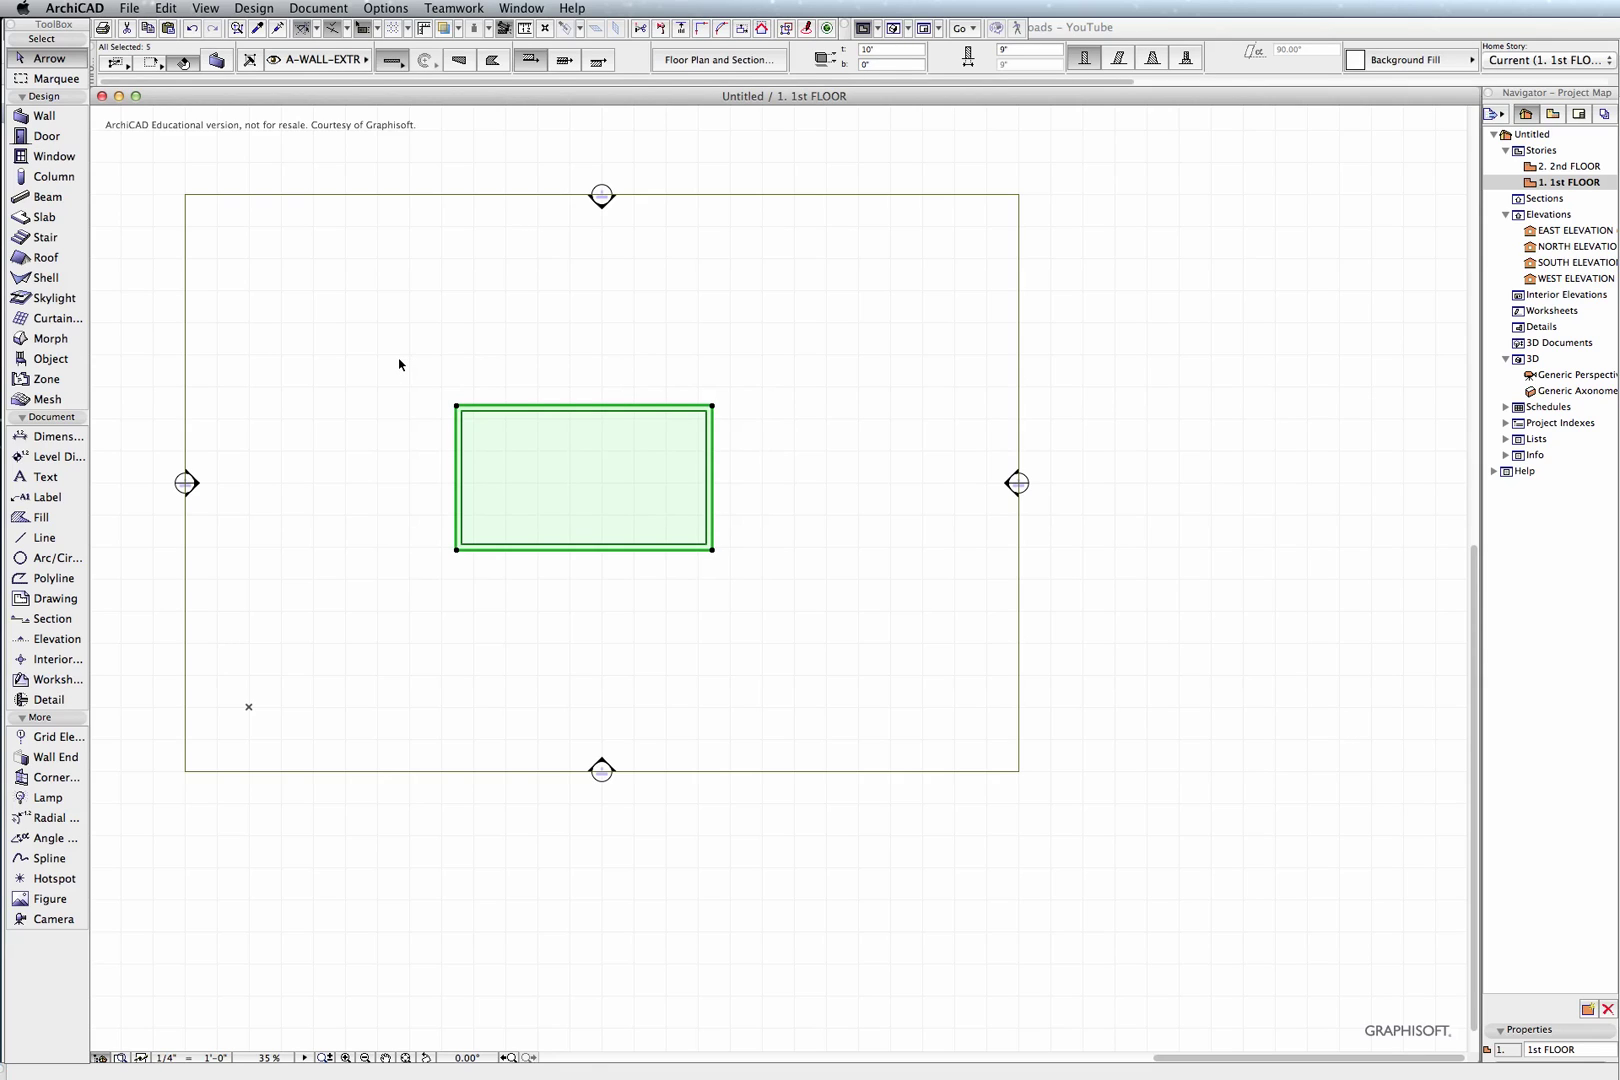
Delete the walls and slab, then draw a smaller rectangular slab near the plan's middle.
key("Delete")
scroll(398, 362, "up", 1)
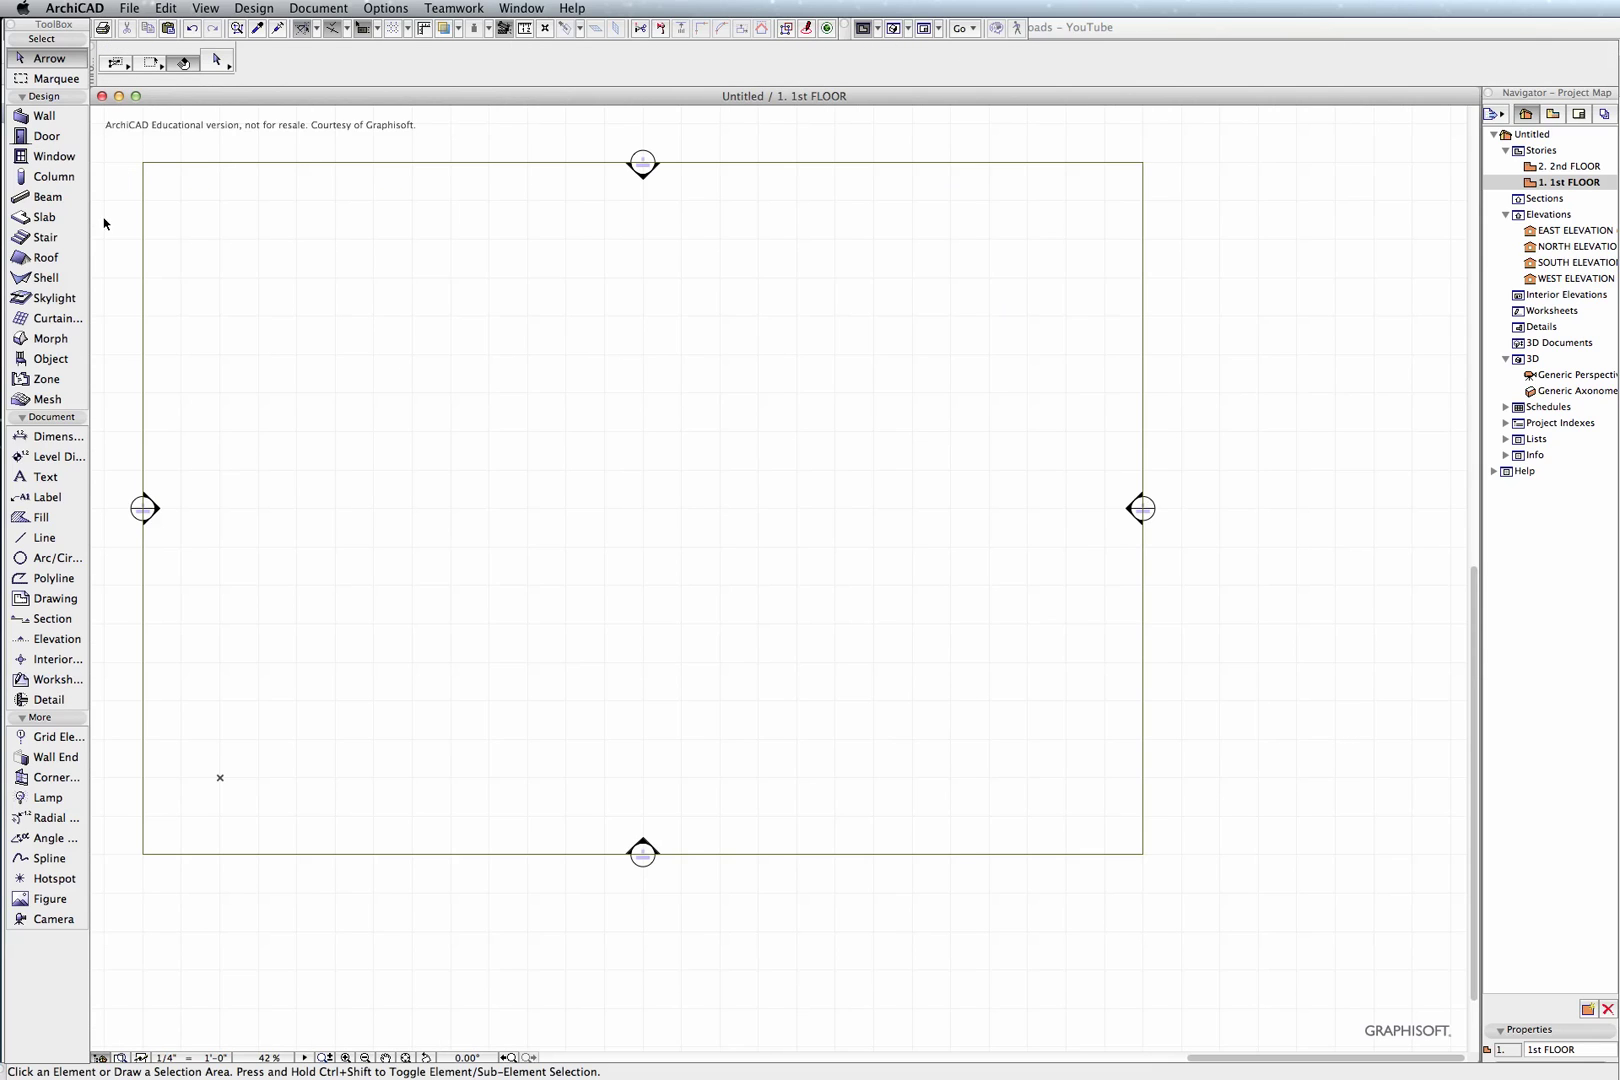
left_click(44, 217)
left_click(538, 413)
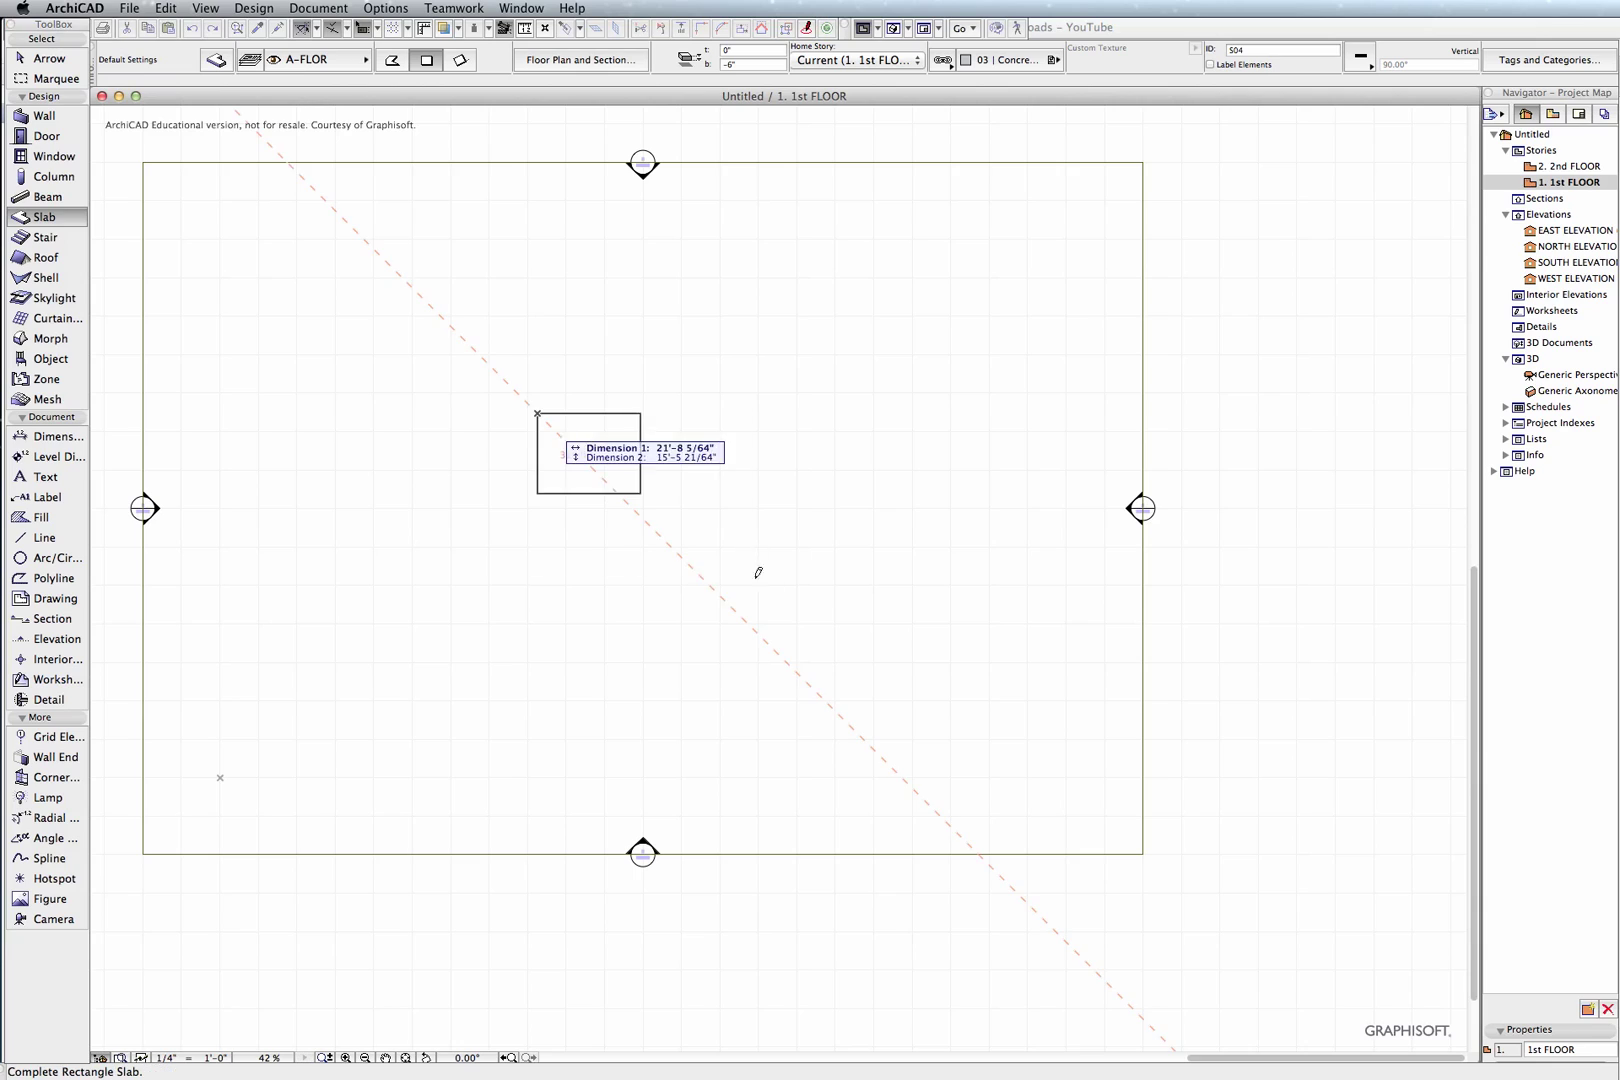
left_click(779, 605)
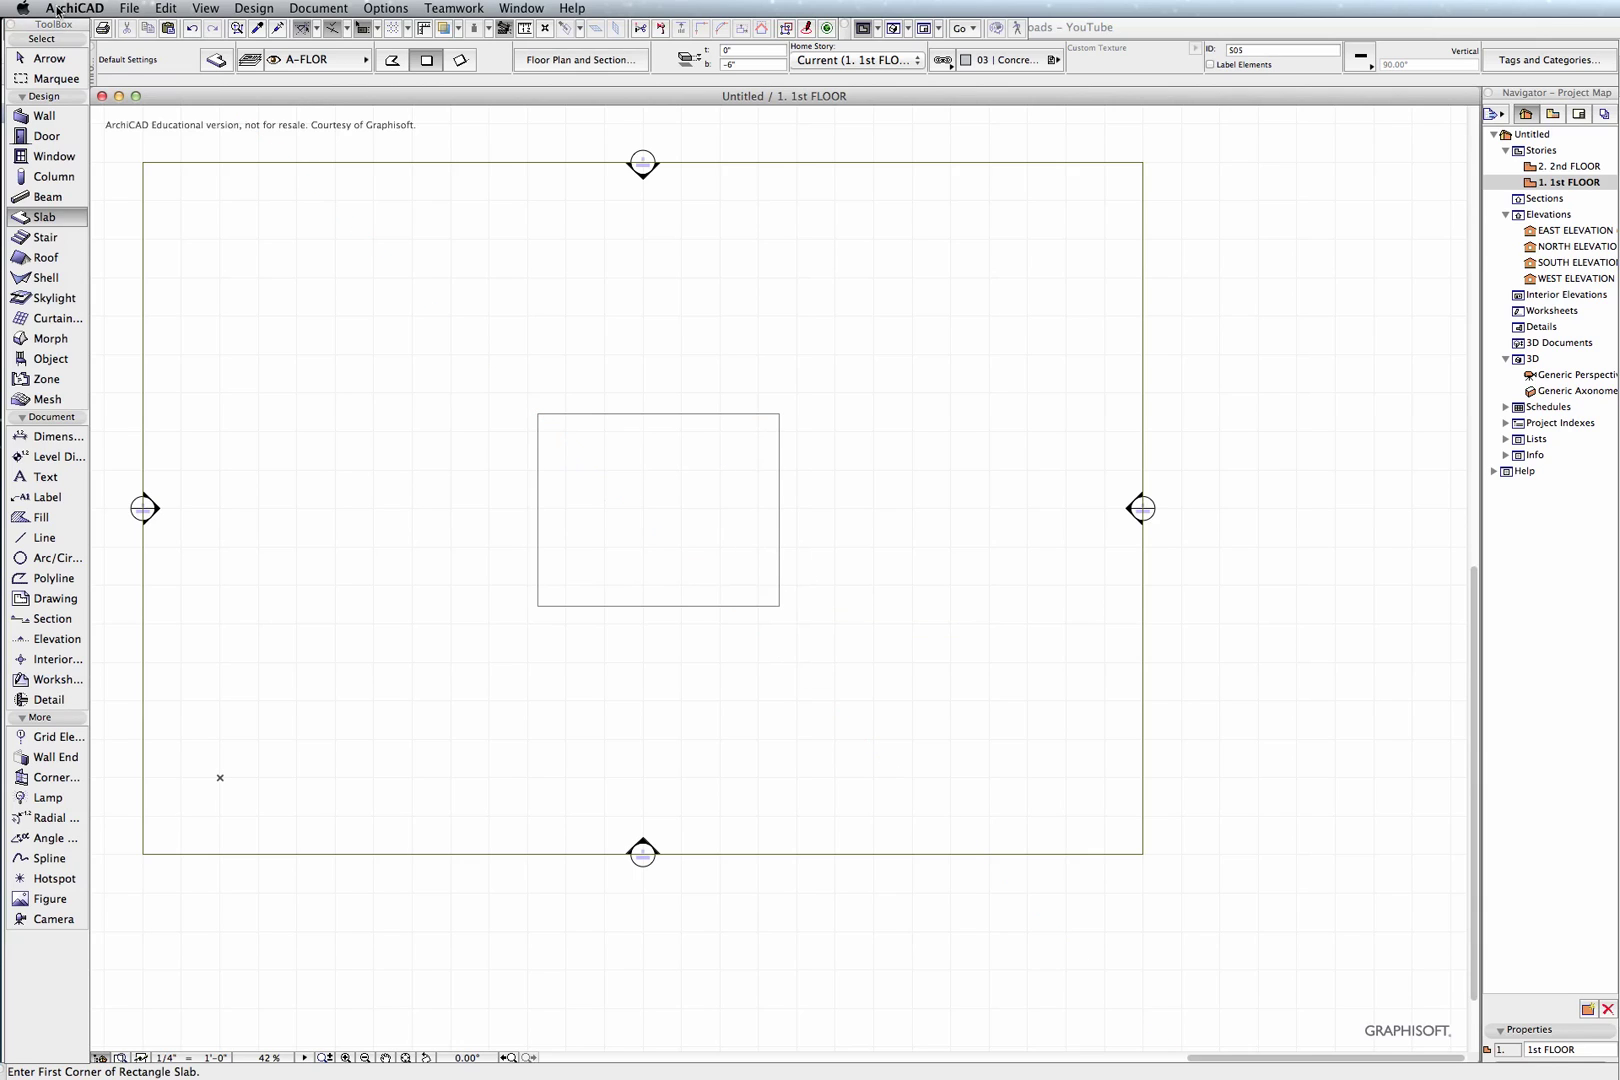
left_click(64, 60)
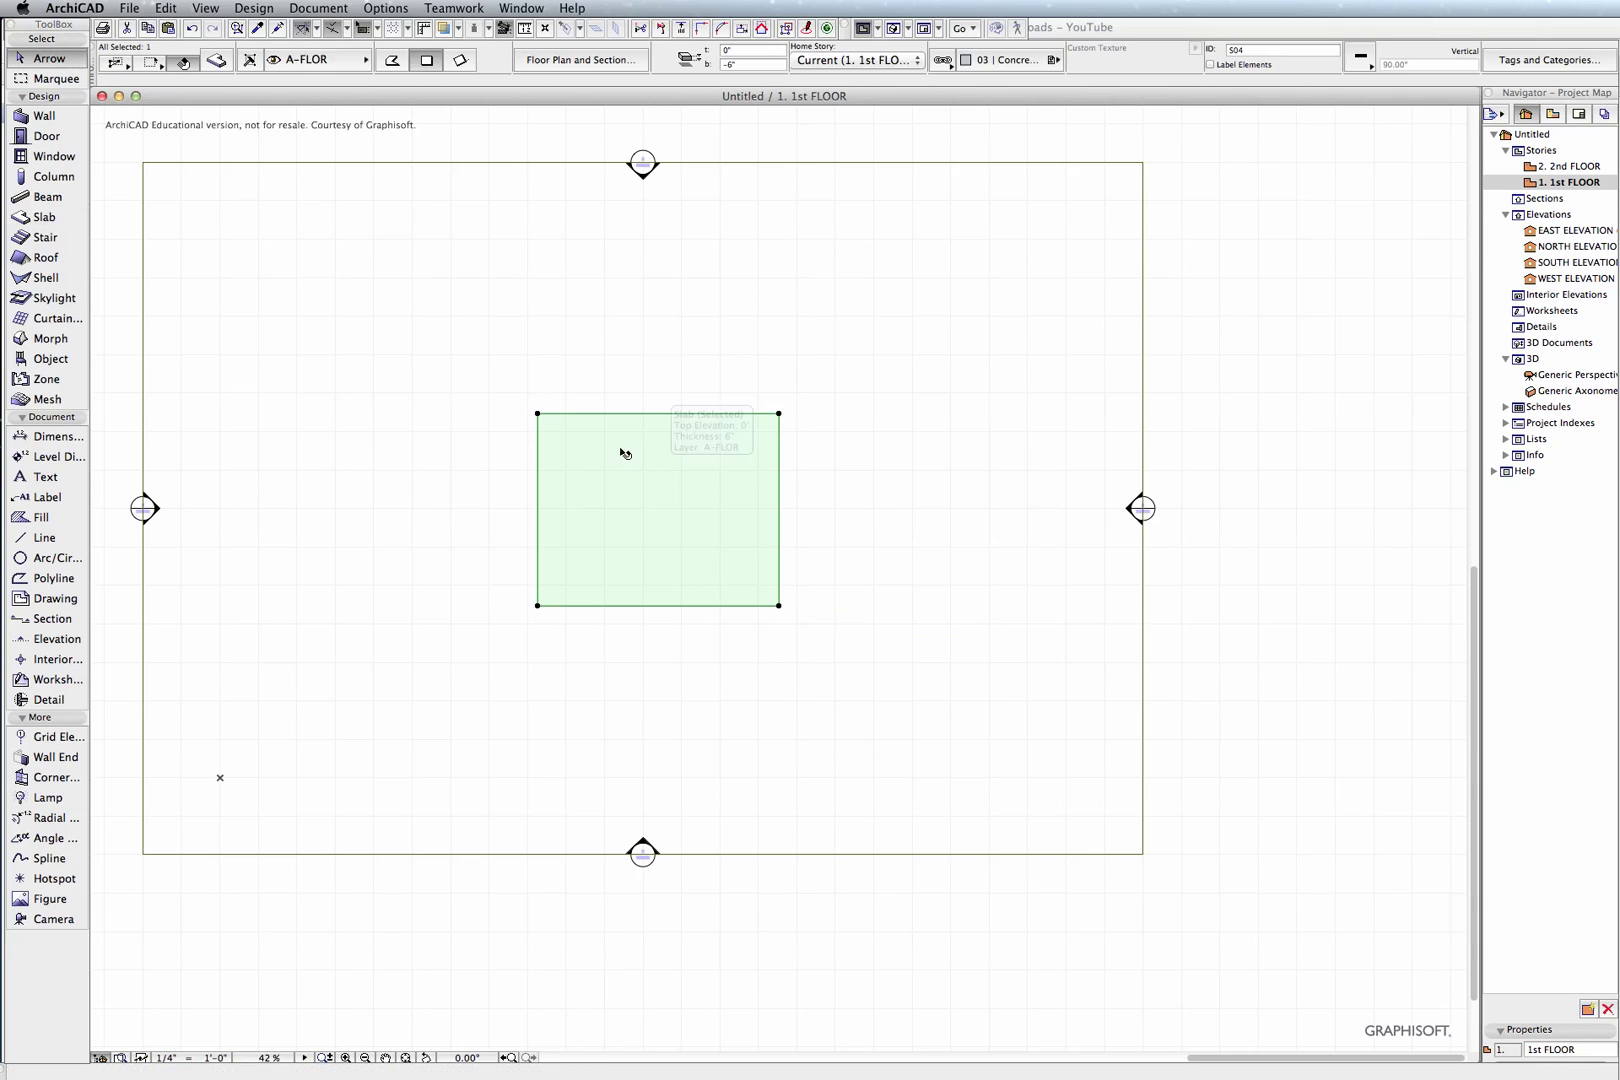
left_click(538, 414)
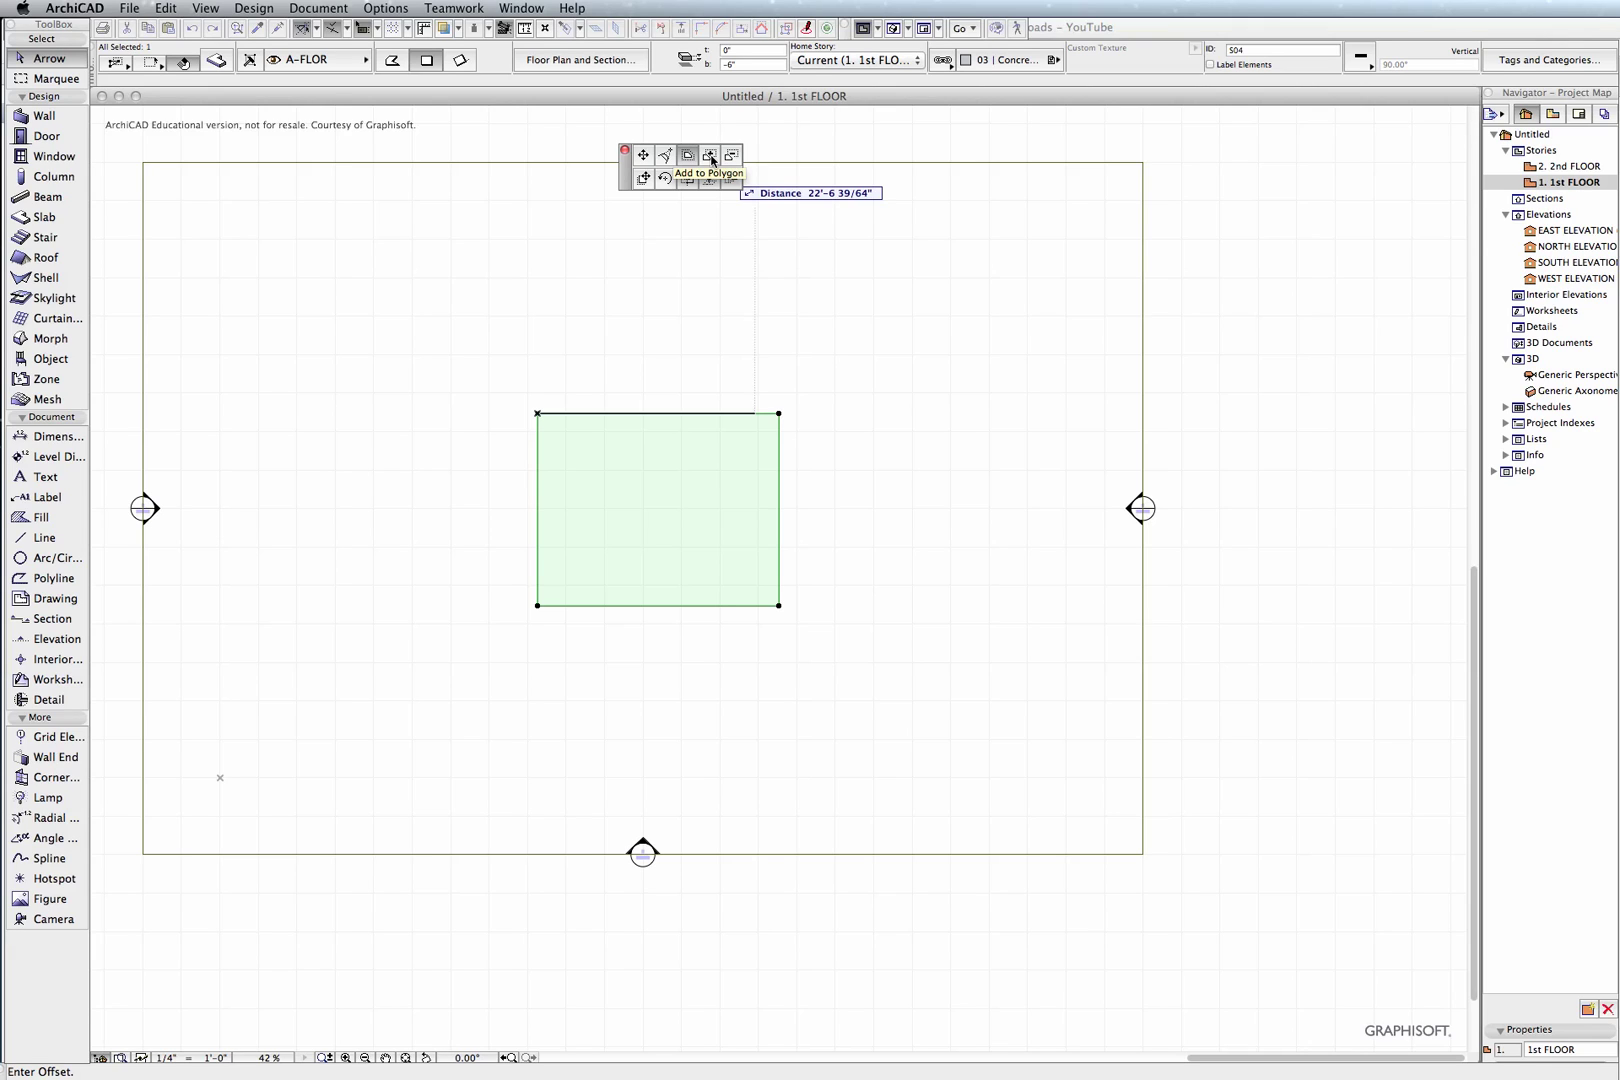
left_click(712, 160)
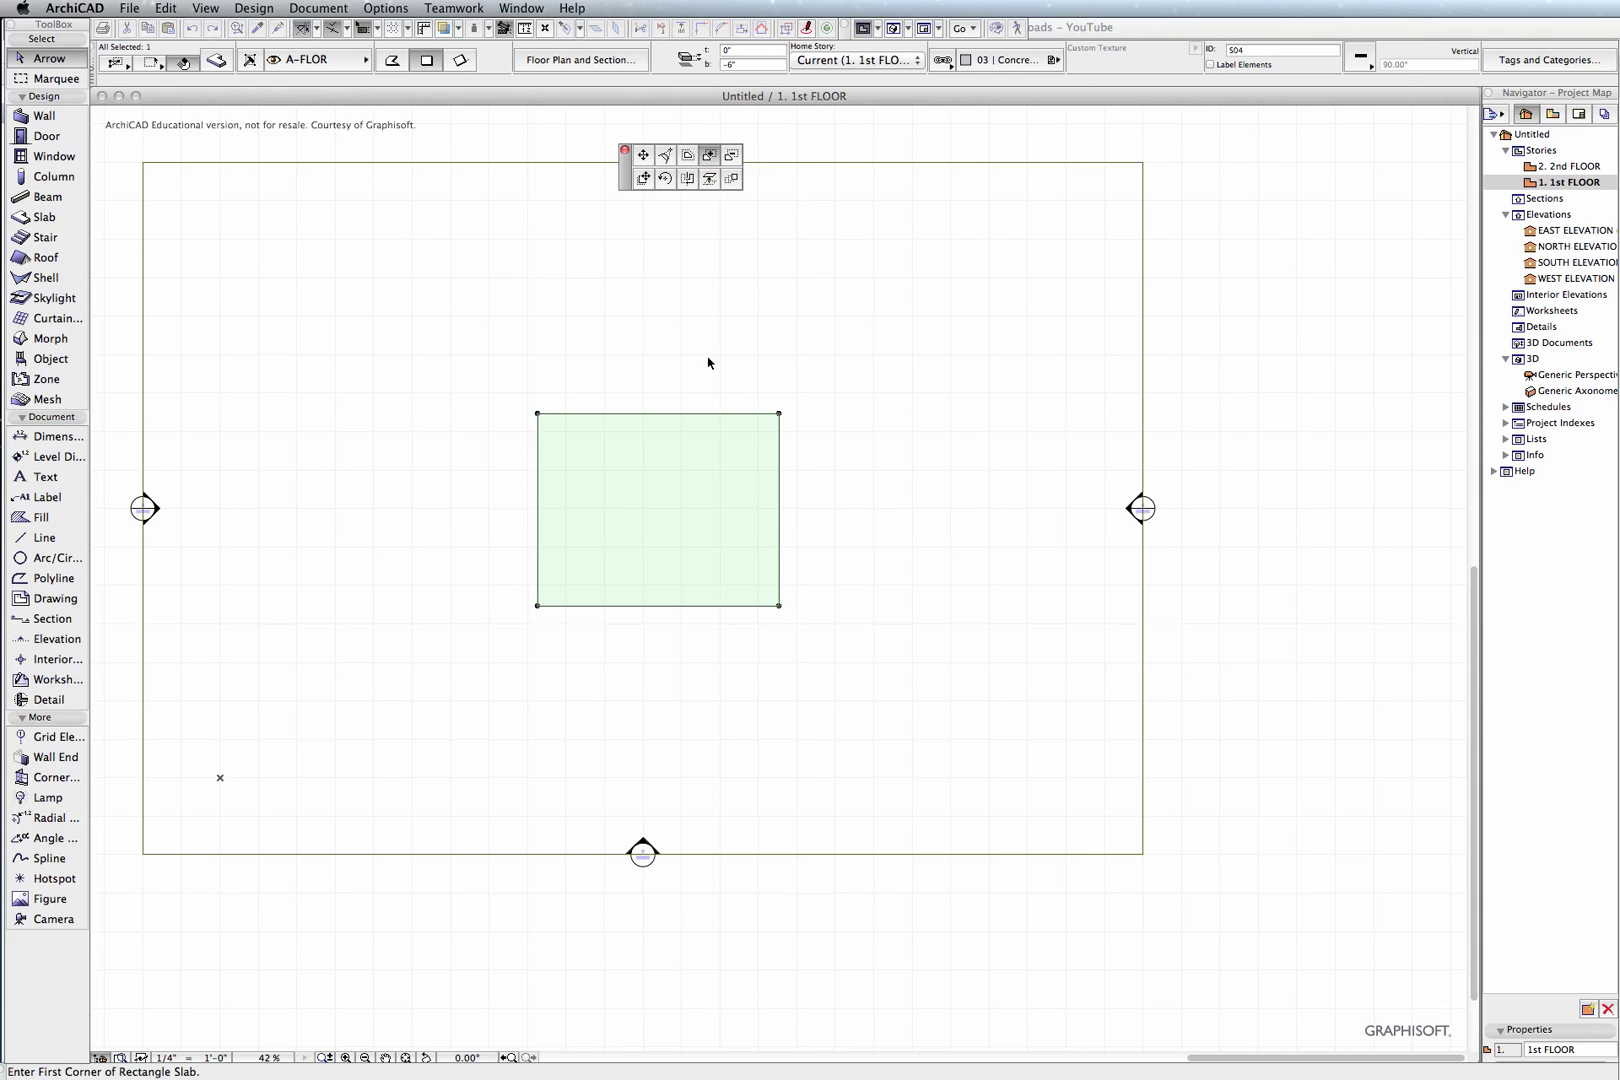
scroll(690, 376, "up", 3)
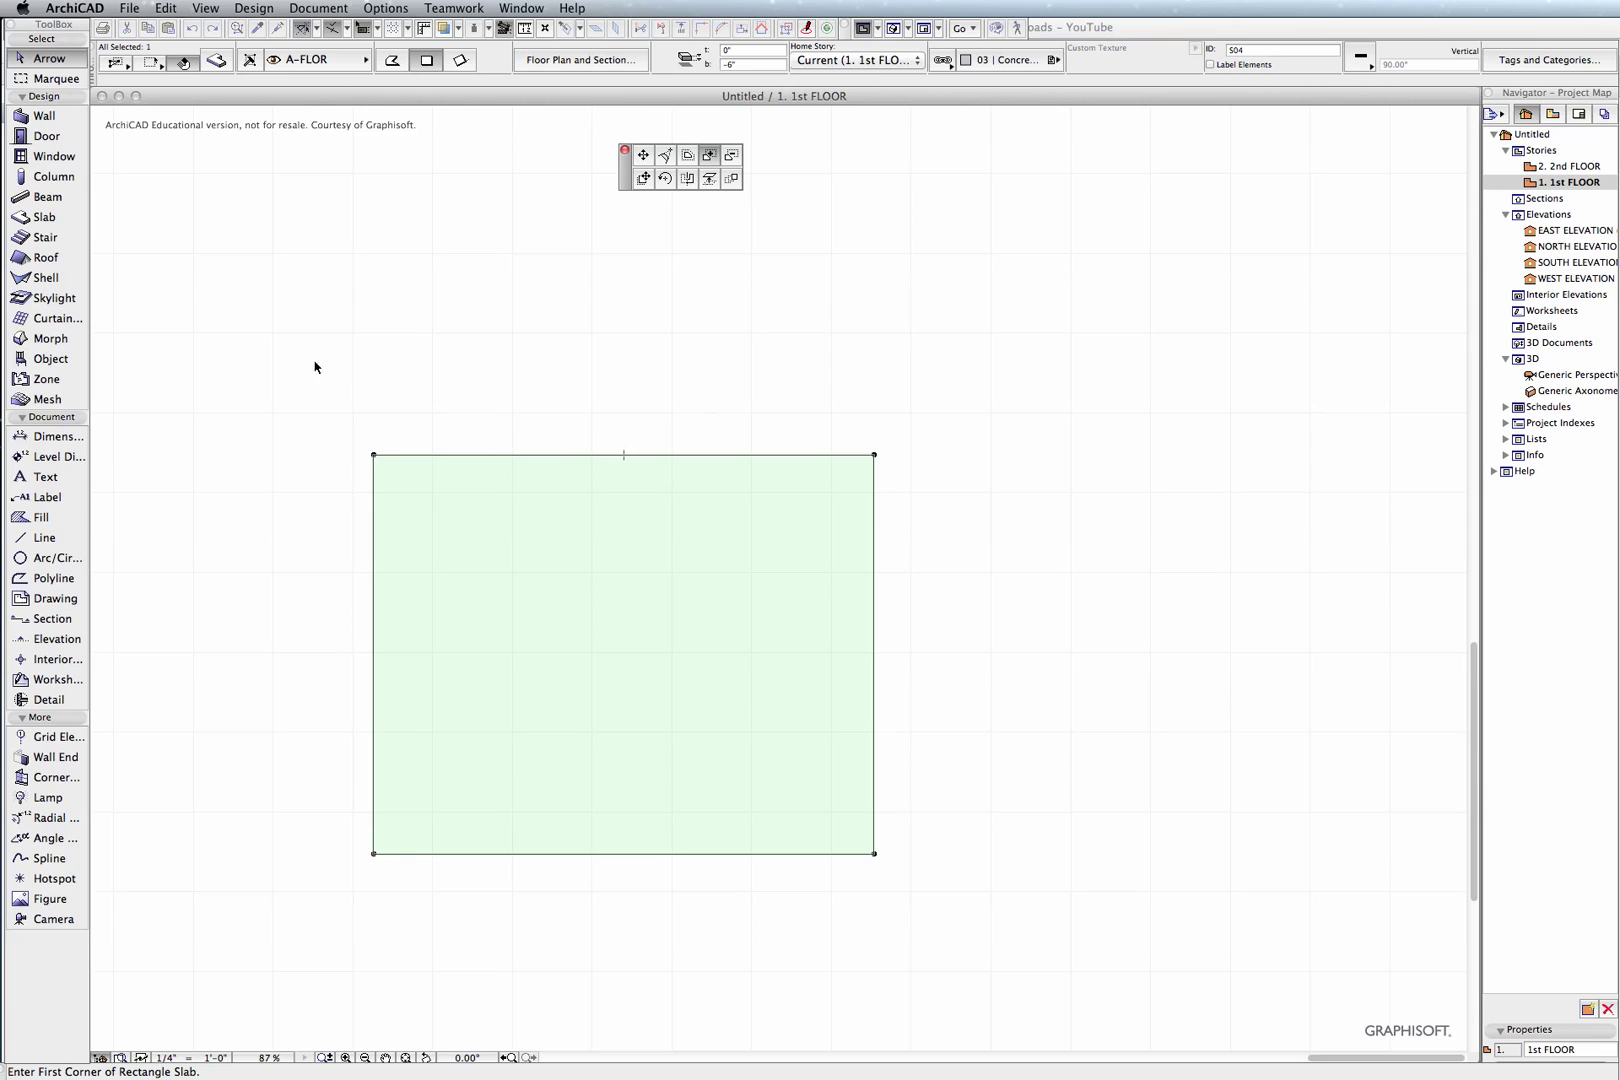
left_click(374, 456)
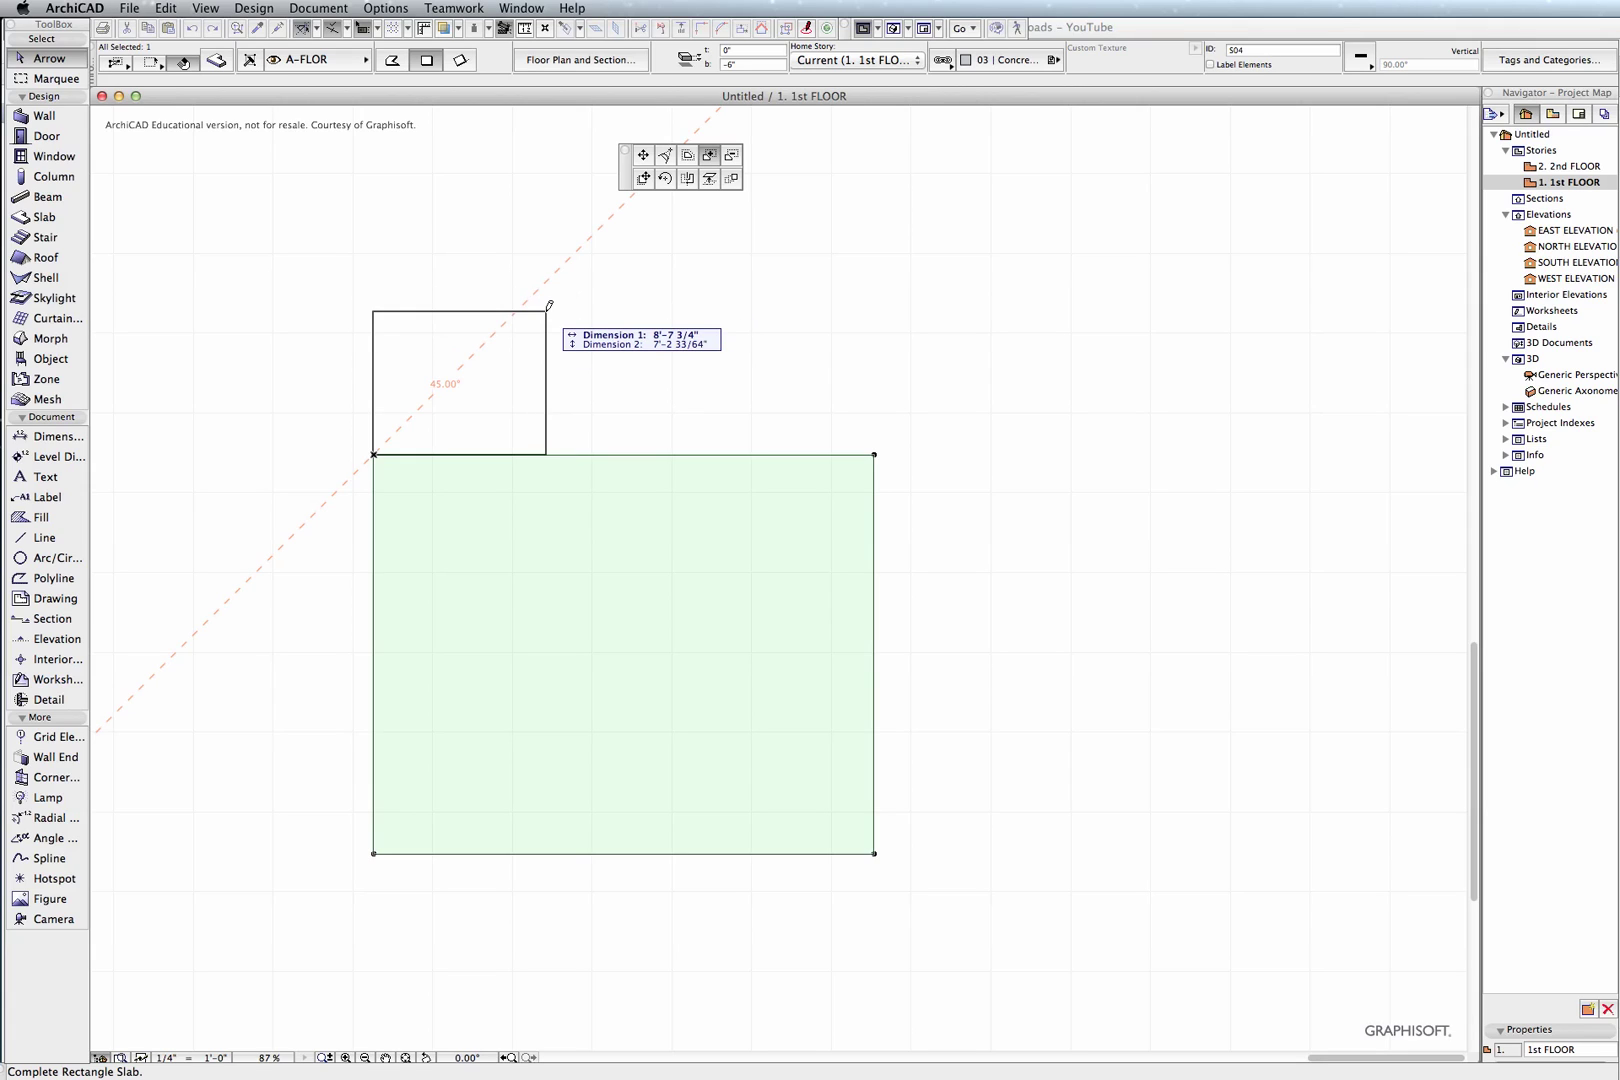
left_click(546, 311)
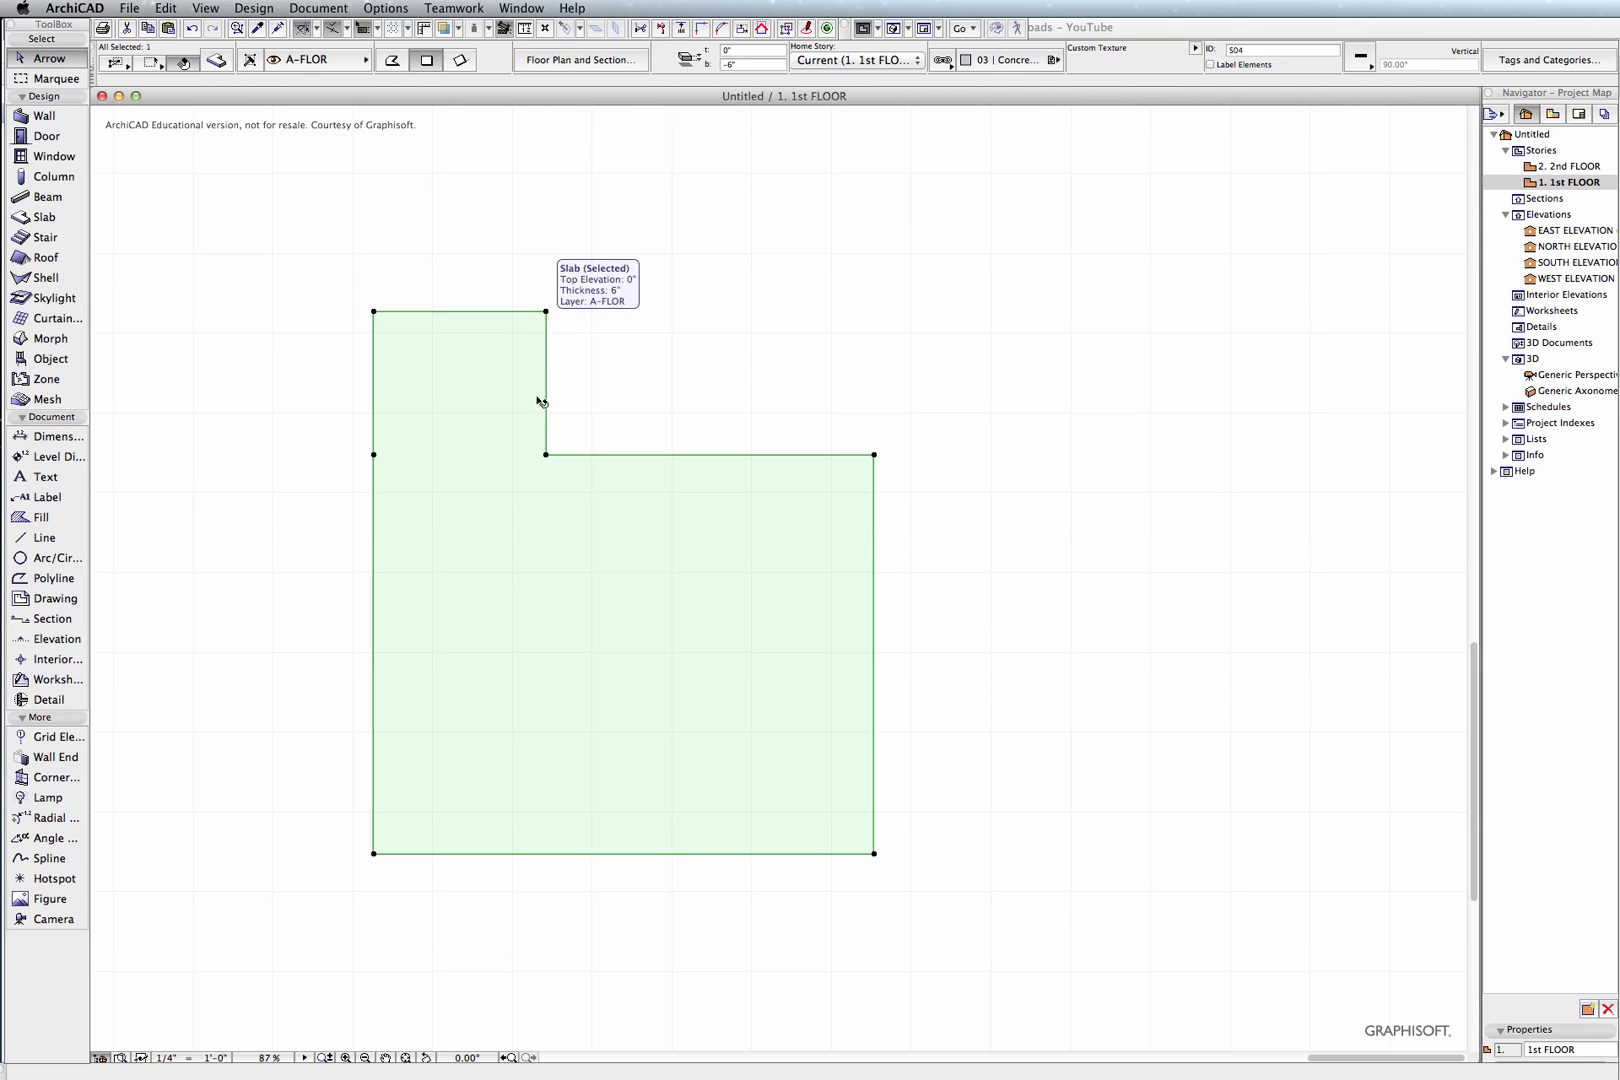
scroll(654, 432, "down", 3)
scroll(654, 432, "up", 5)
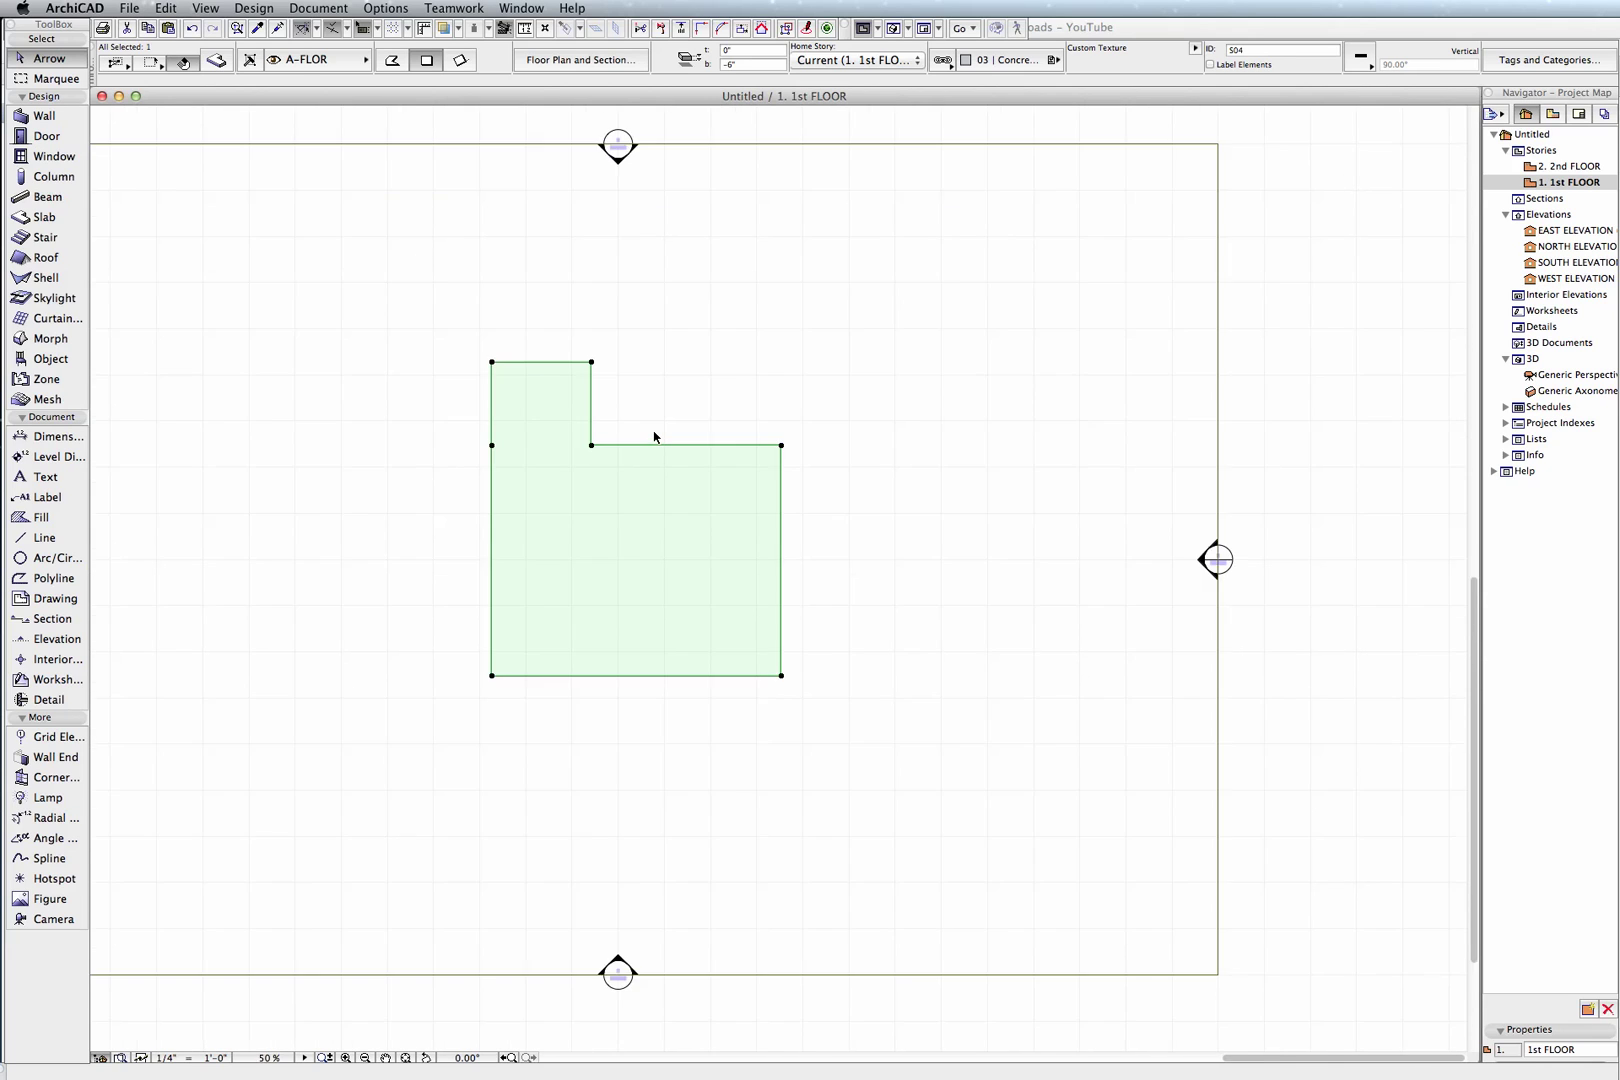
scroll(654, 435, "down", 1)
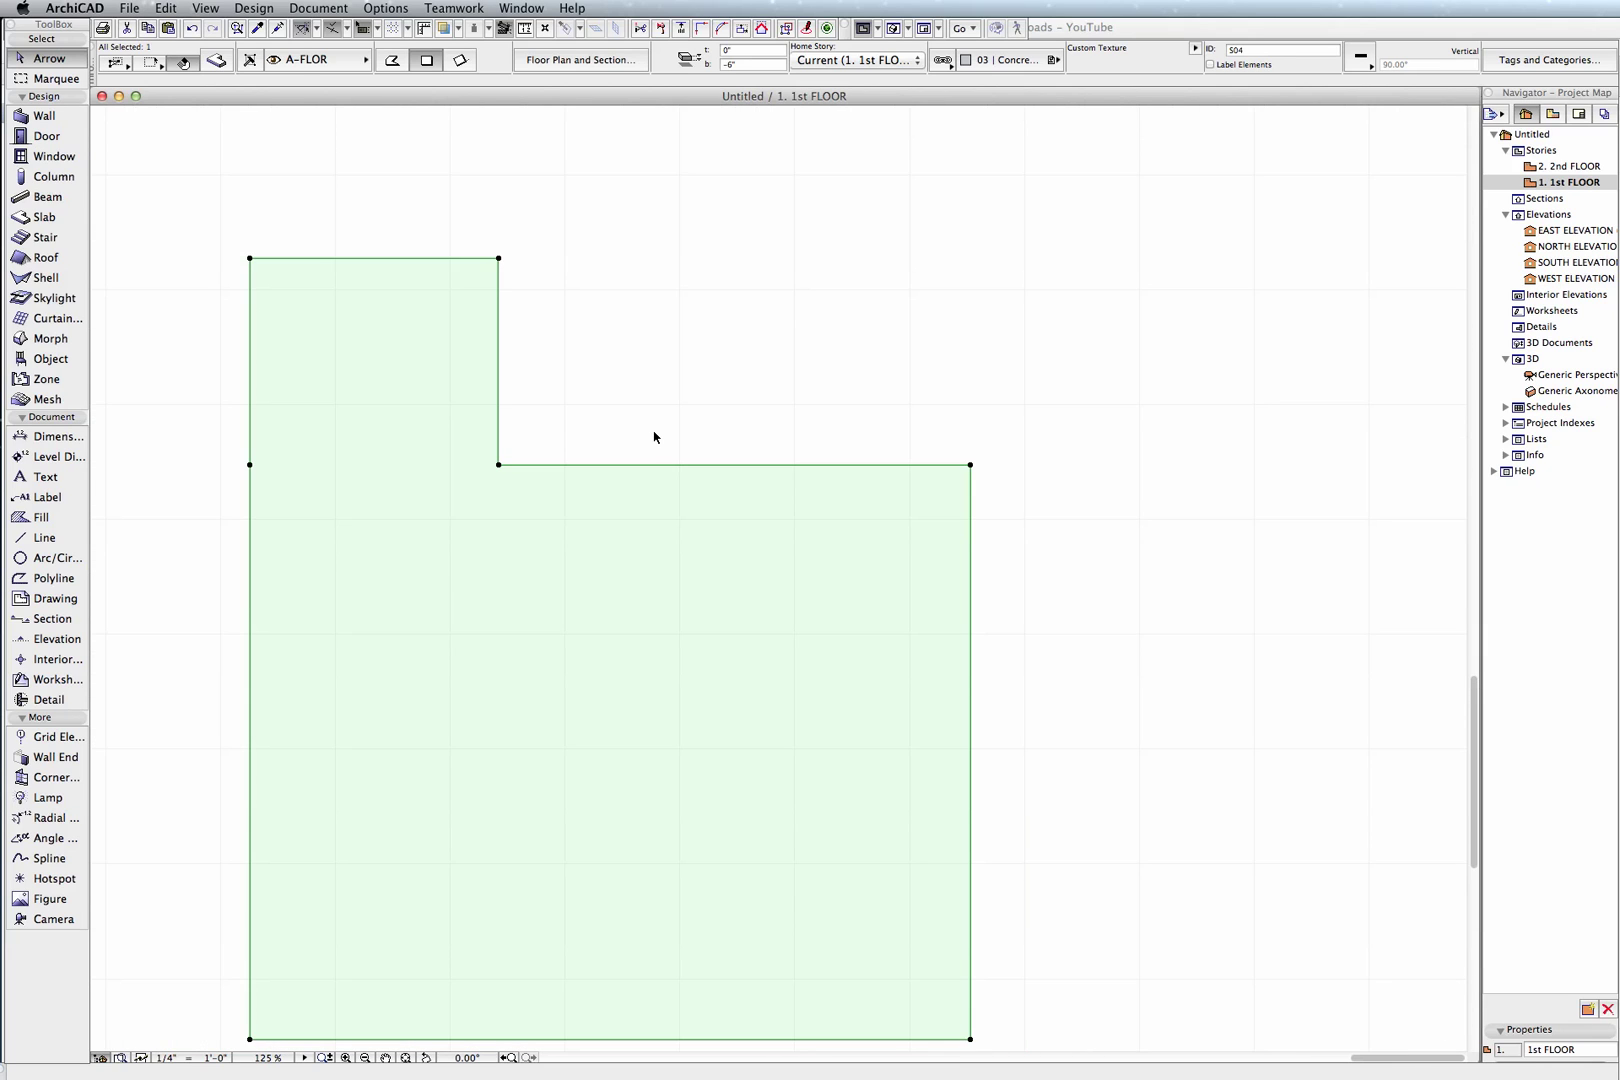
key("super+shift+z")
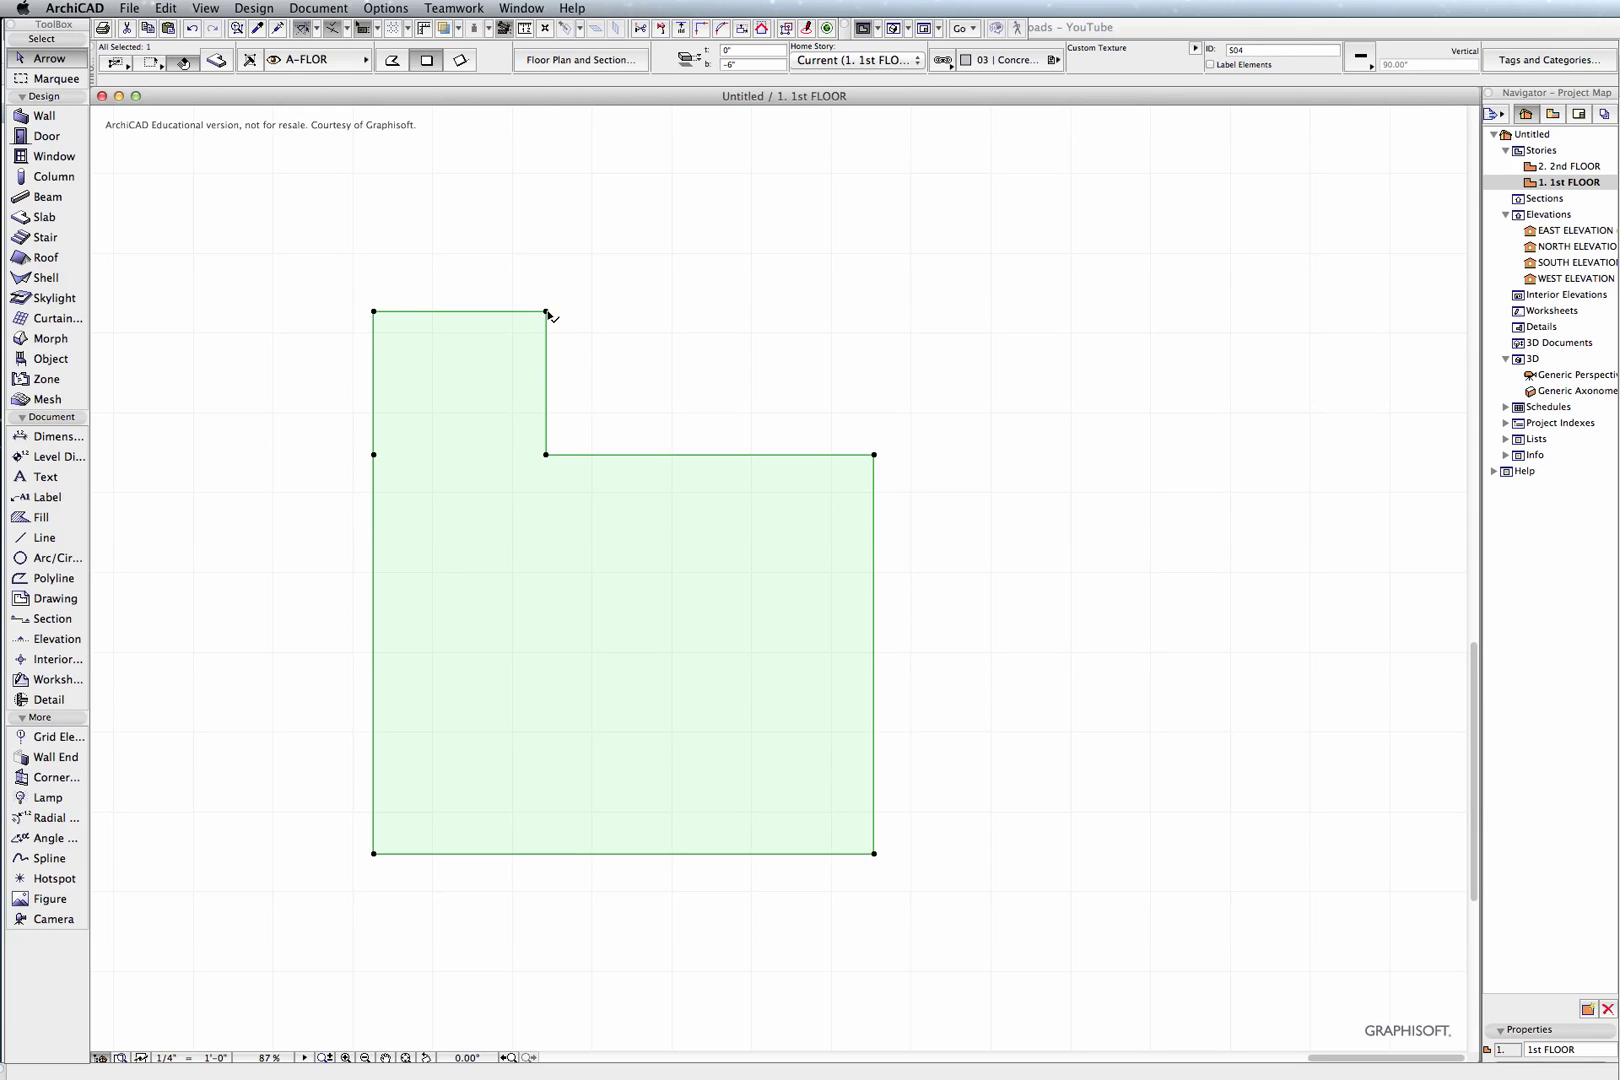
Add a six-cornered angled polygon above the slab's top-left wing using Add to Polygon.
left_click(374, 312)
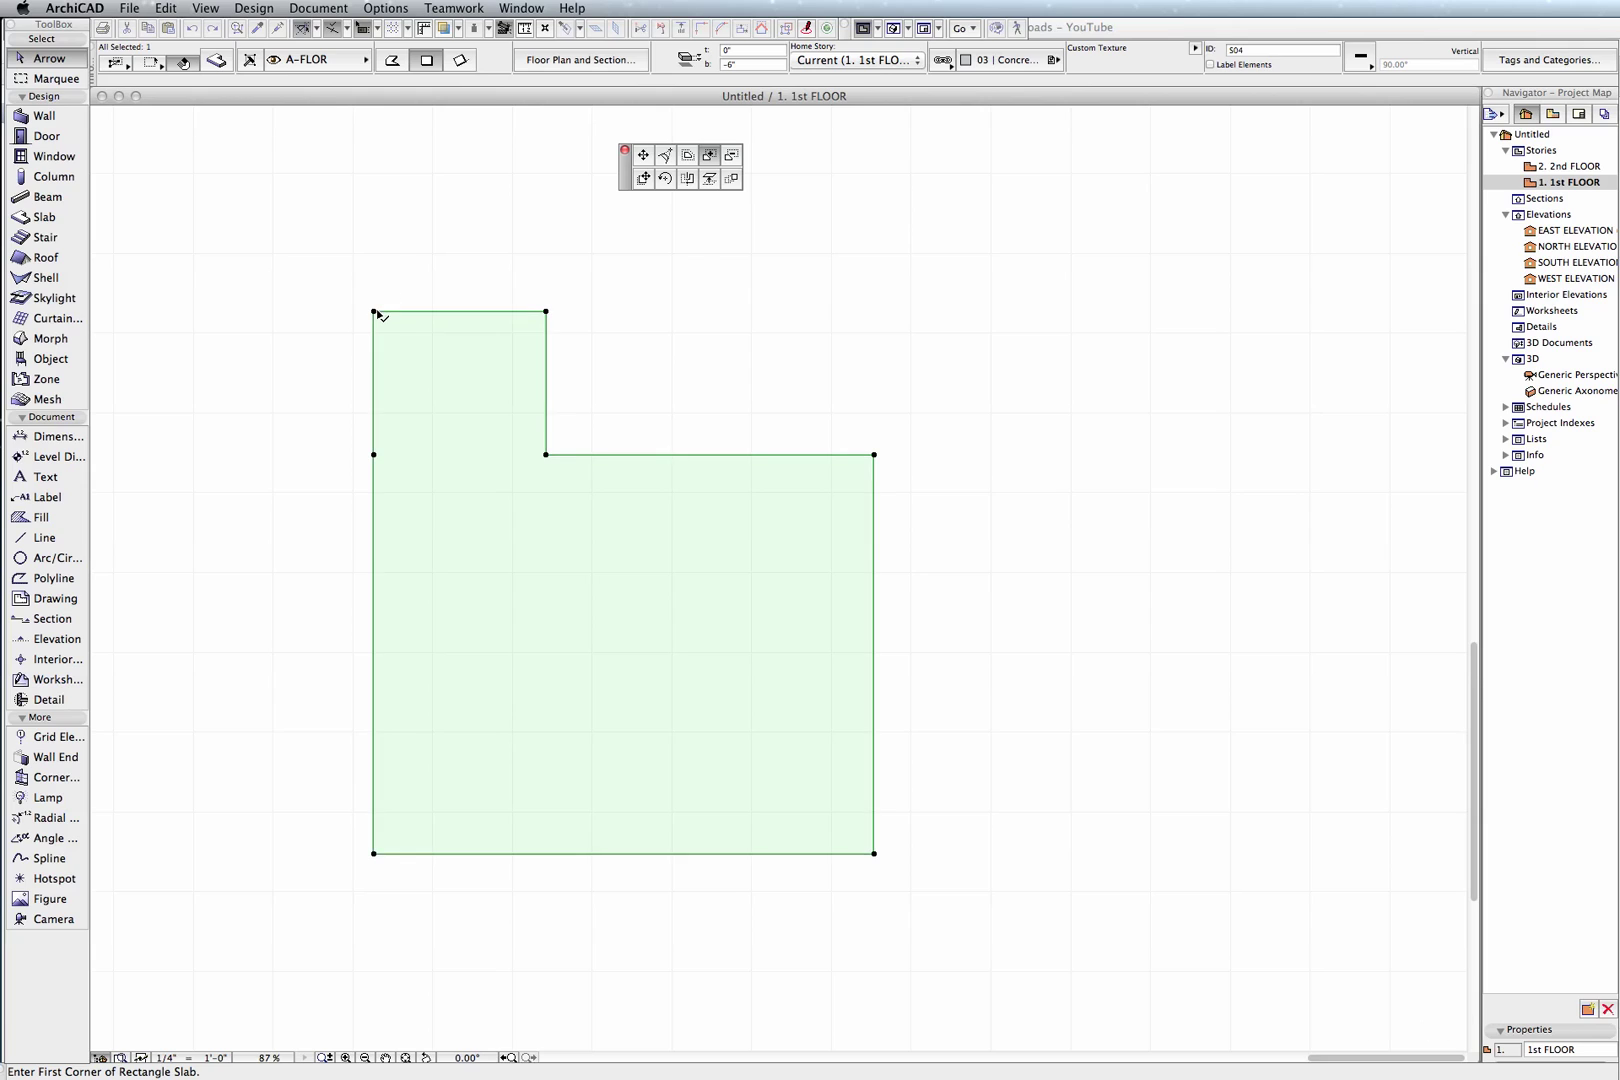
left_click(392, 60)
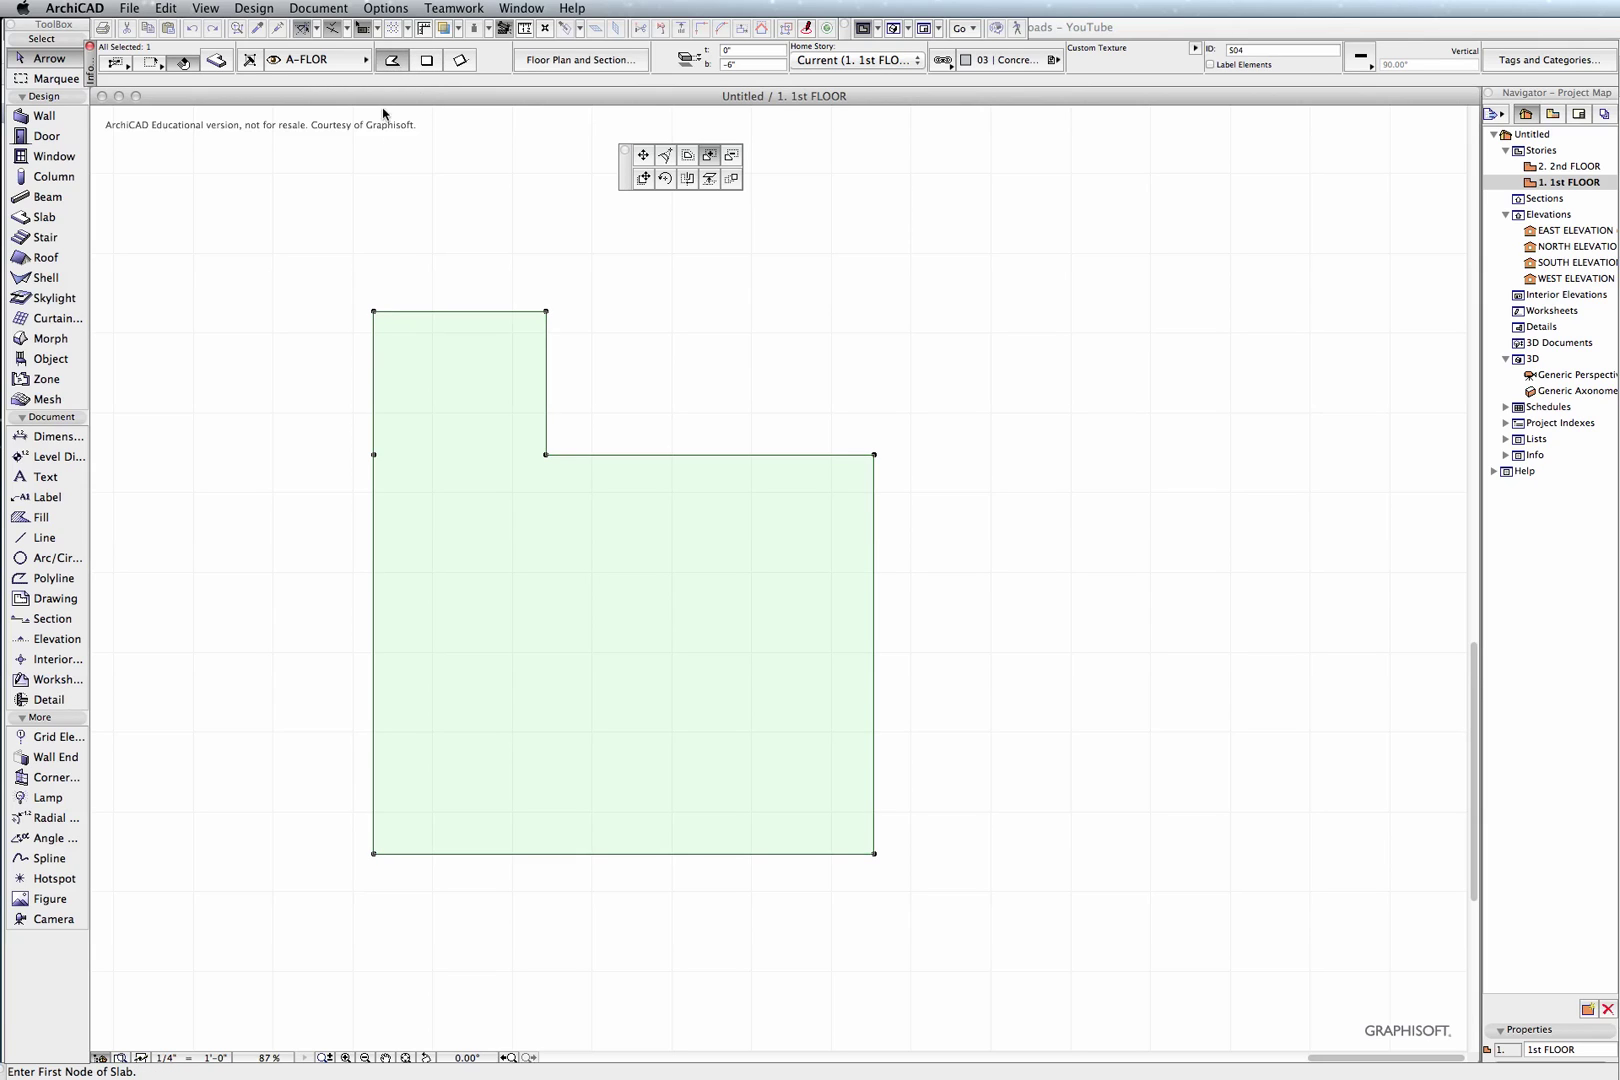
left_click(374, 311)
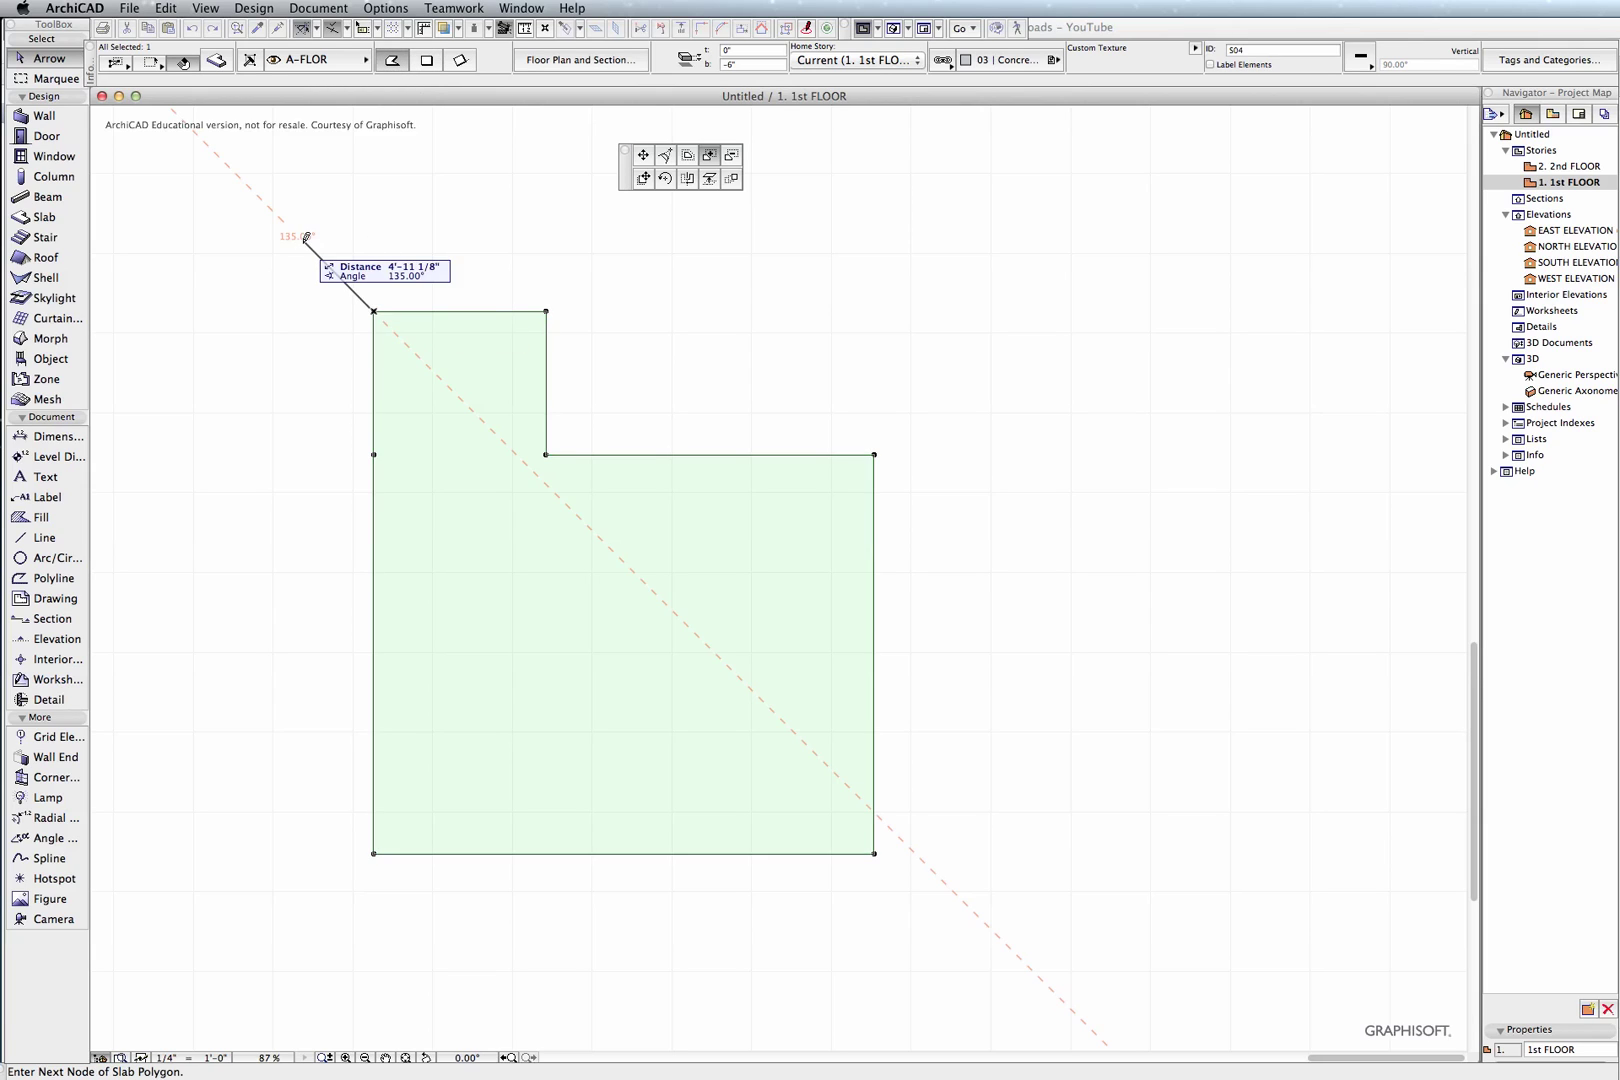
left_click(305, 241)
left_click(326, 187)
left_click(510, 197)
left_click(552, 256)
left_click(546, 311)
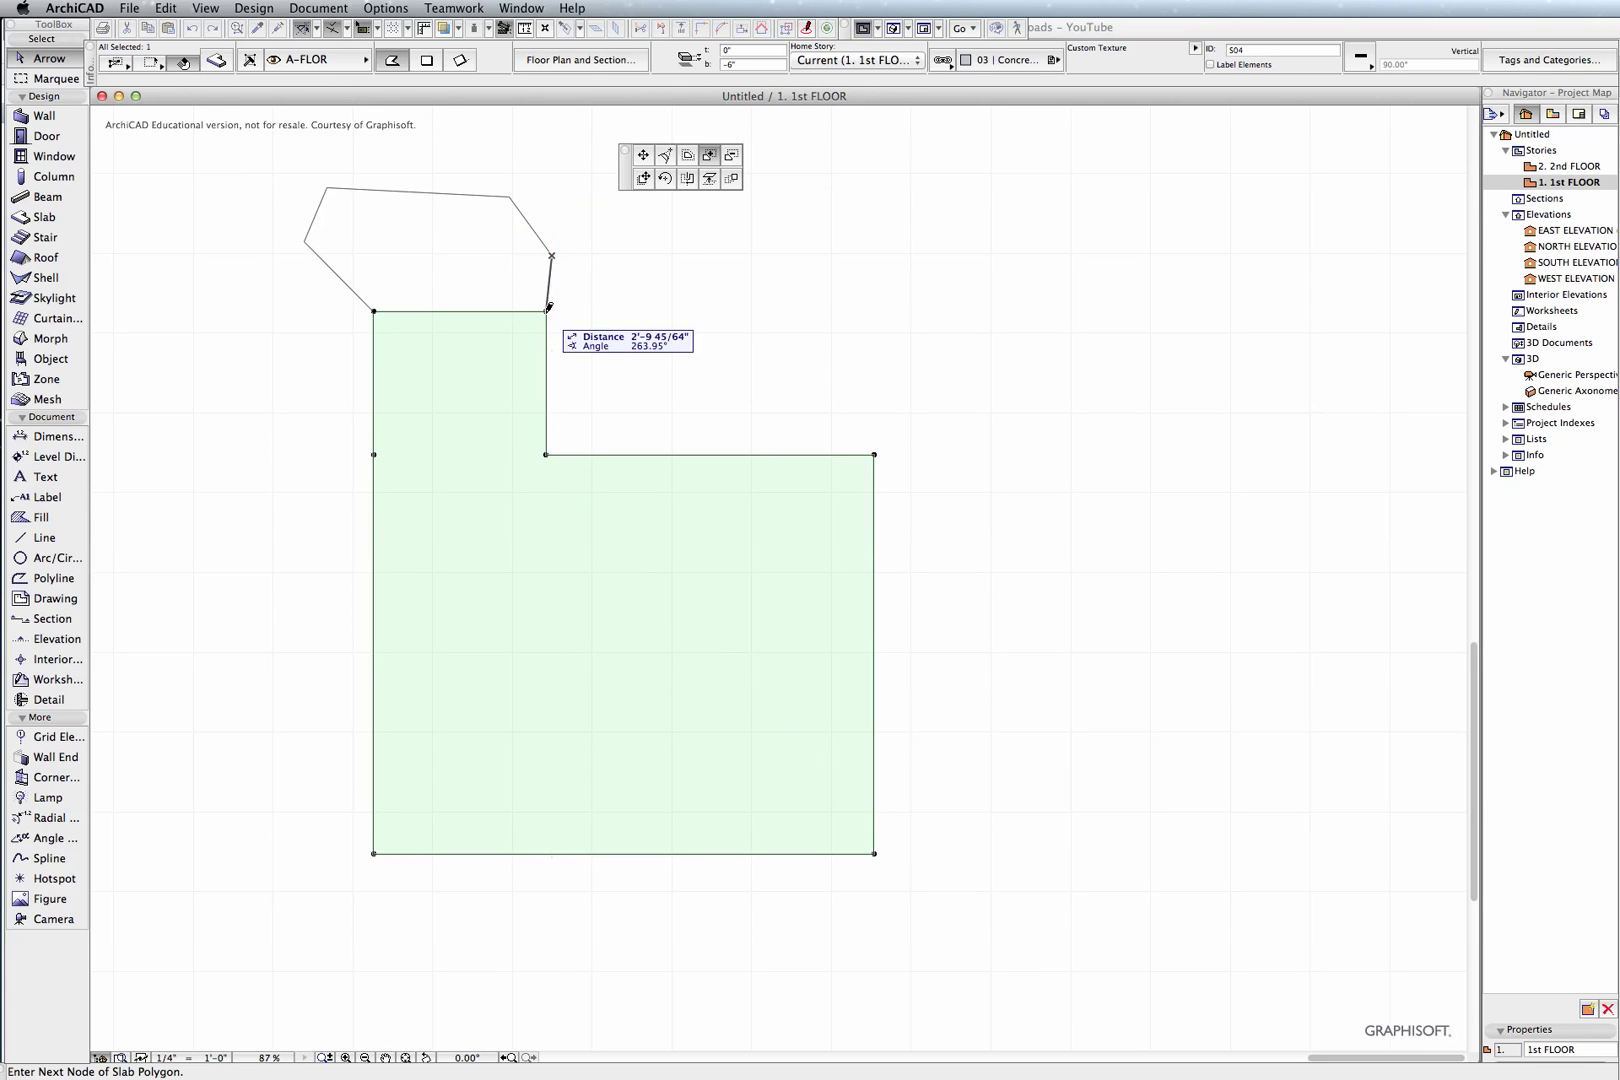
left_click(374, 310)
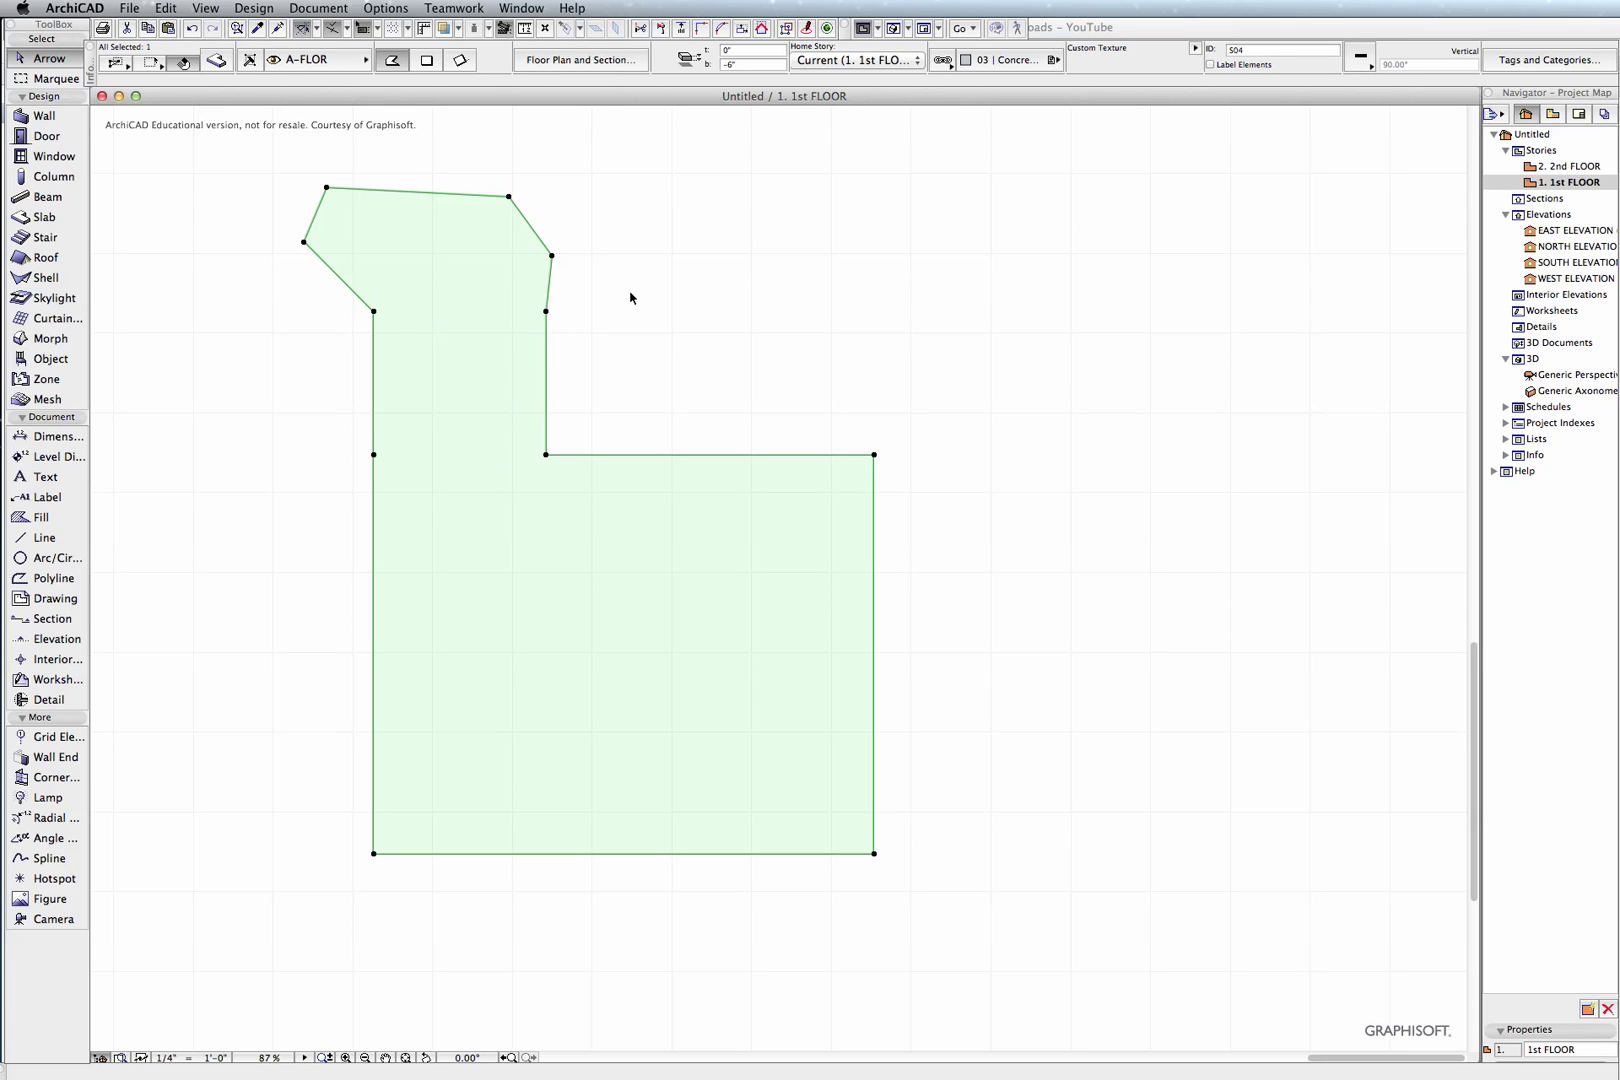
left_click(547, 313)
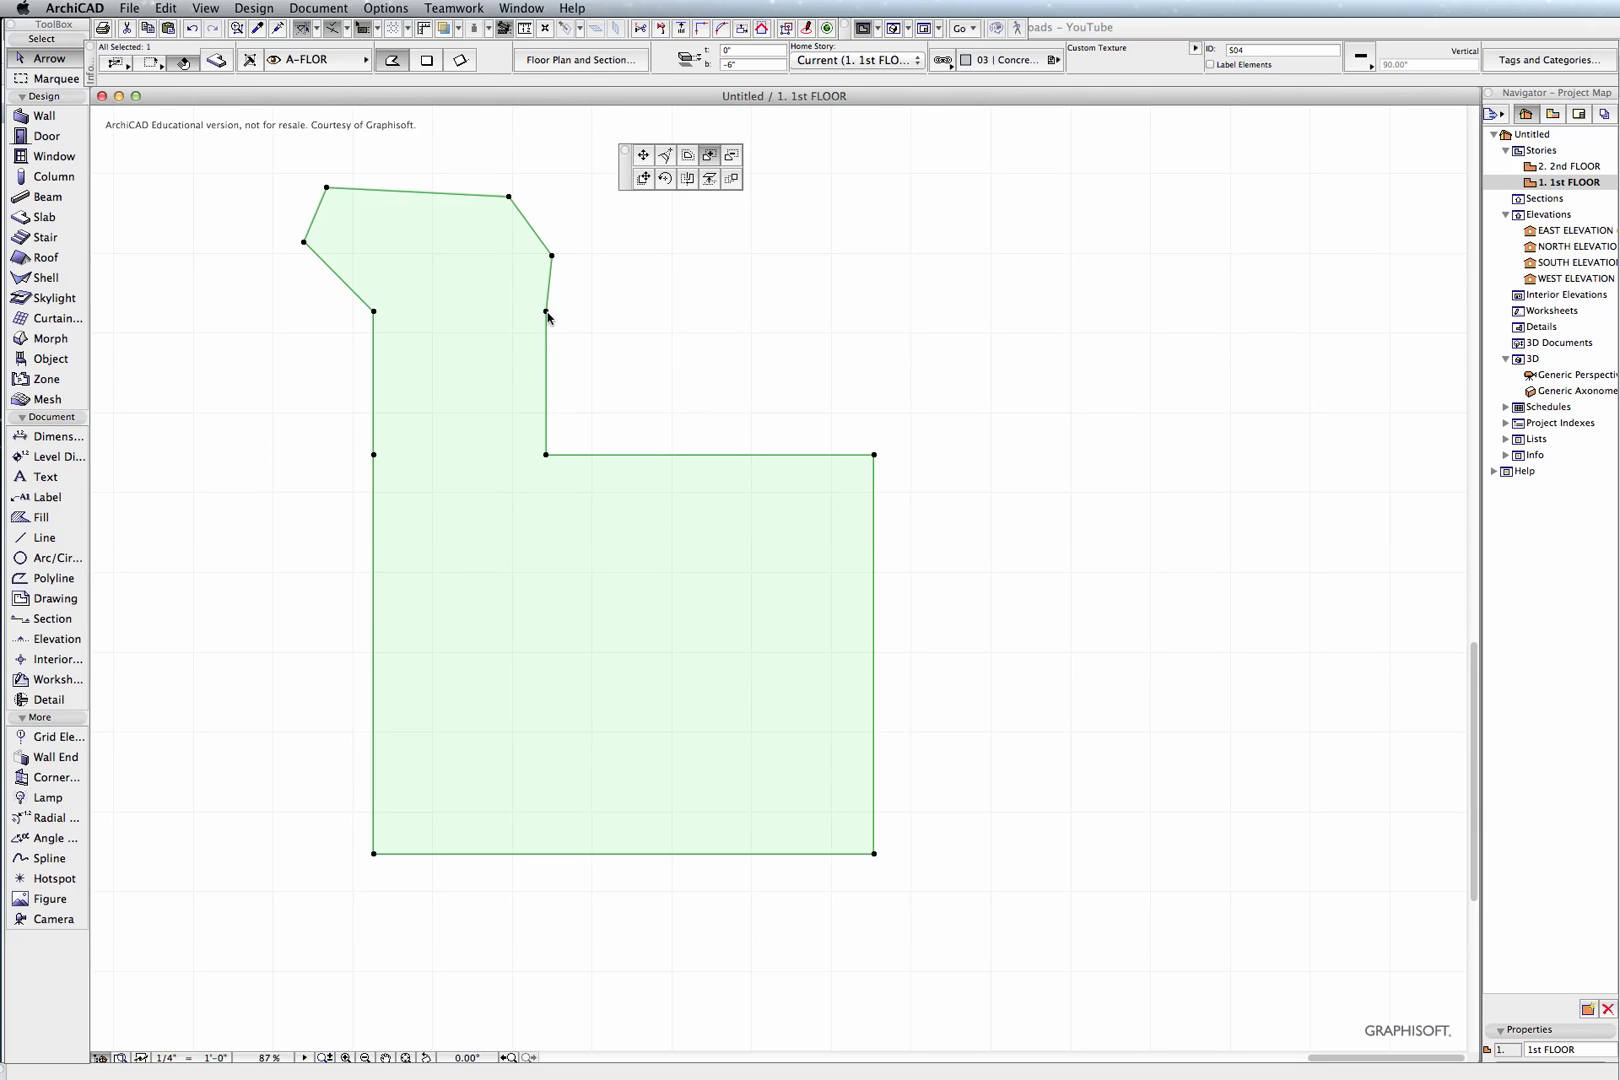
Subtract an irregular polygon from the upper wing, leaving a narrow strip with a small tab.
left_click(733, 156)
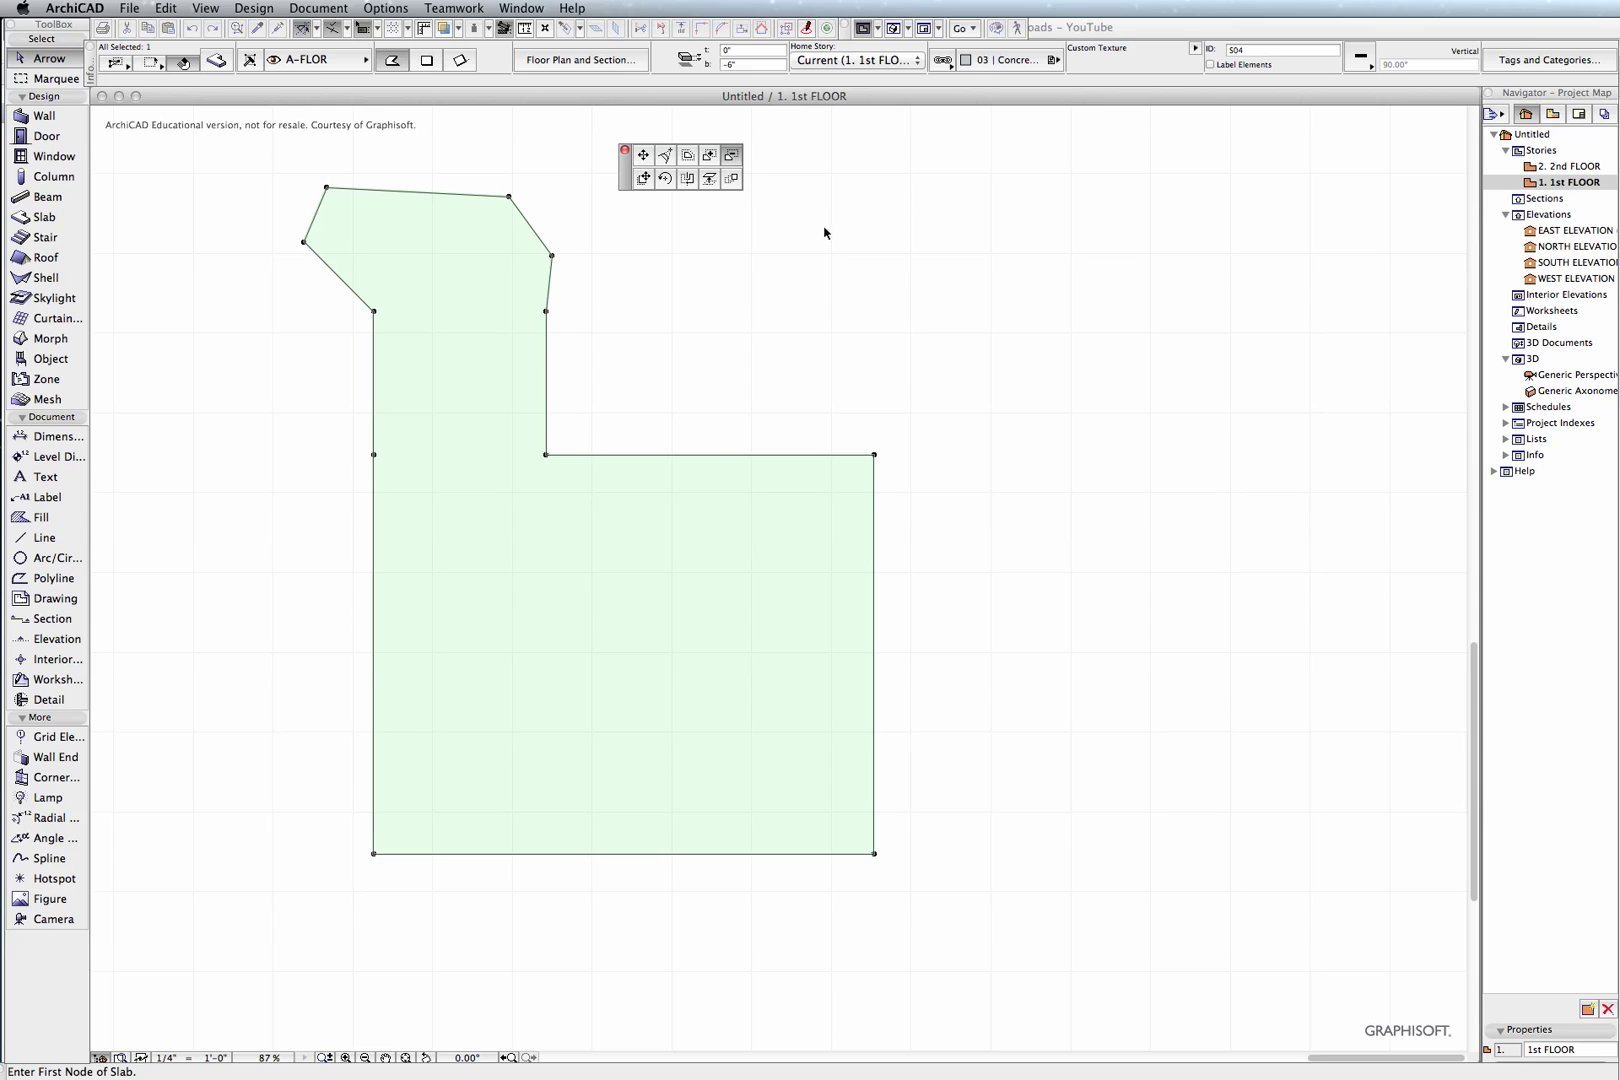
left_click(547, 313)
left_click(473, 287)
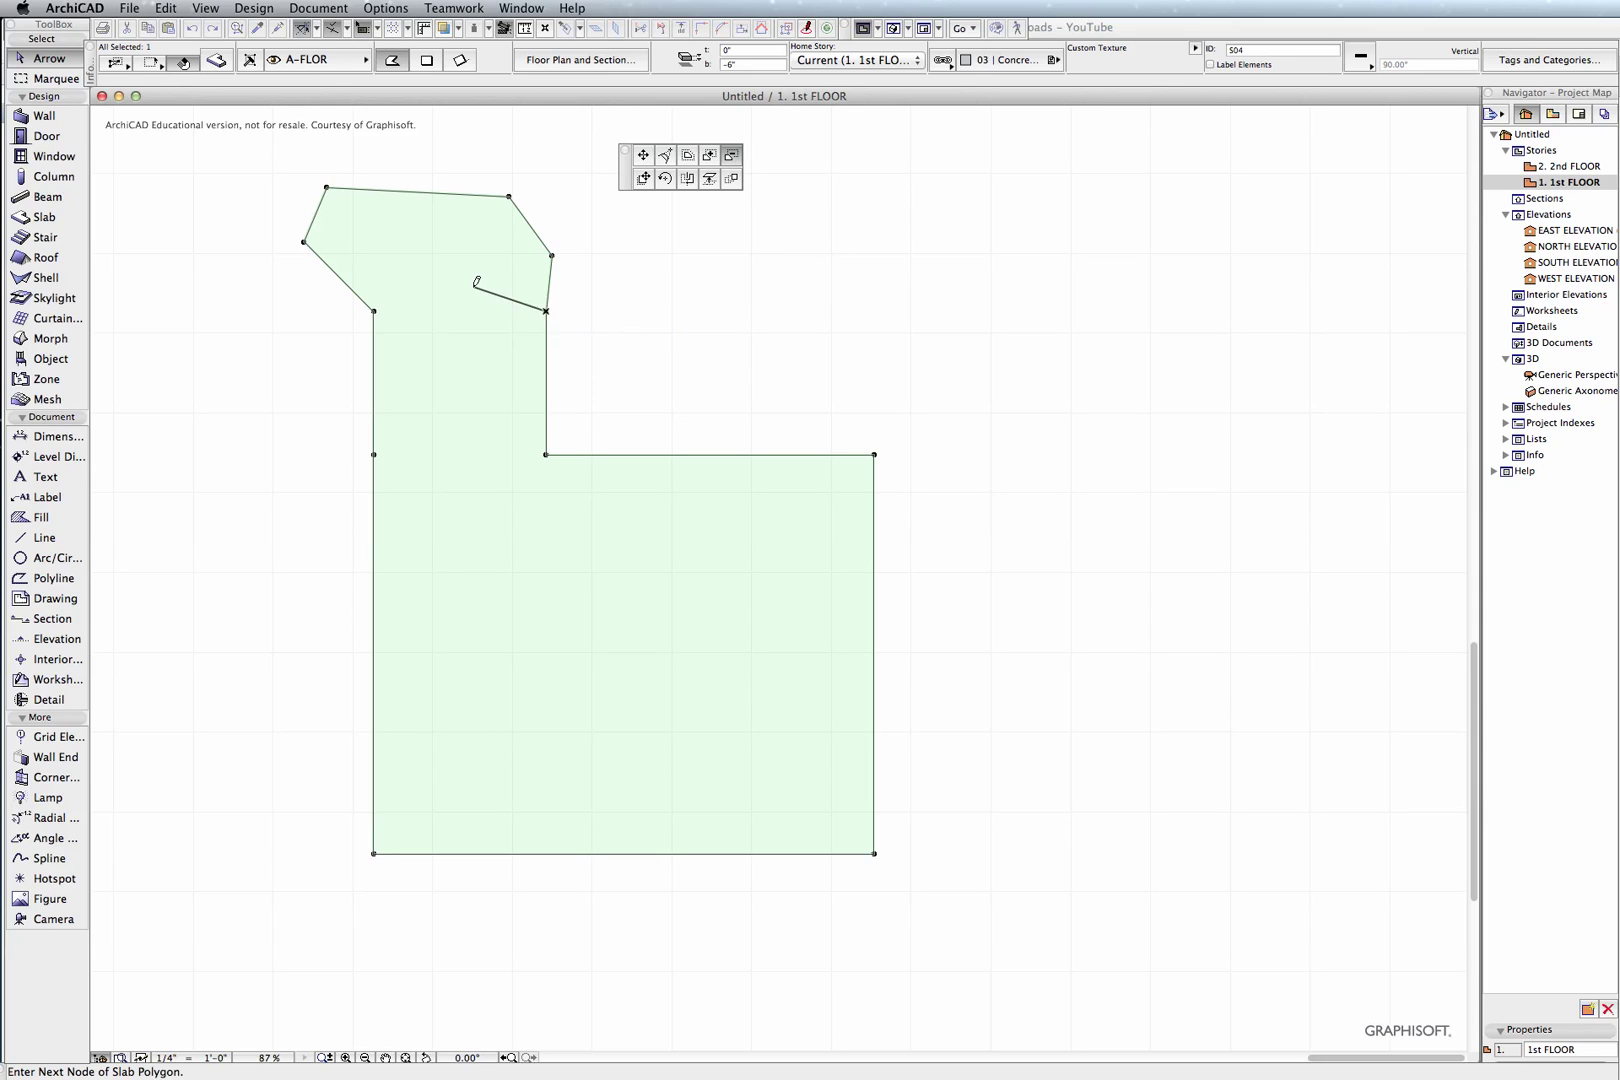
left_click(415, 306)
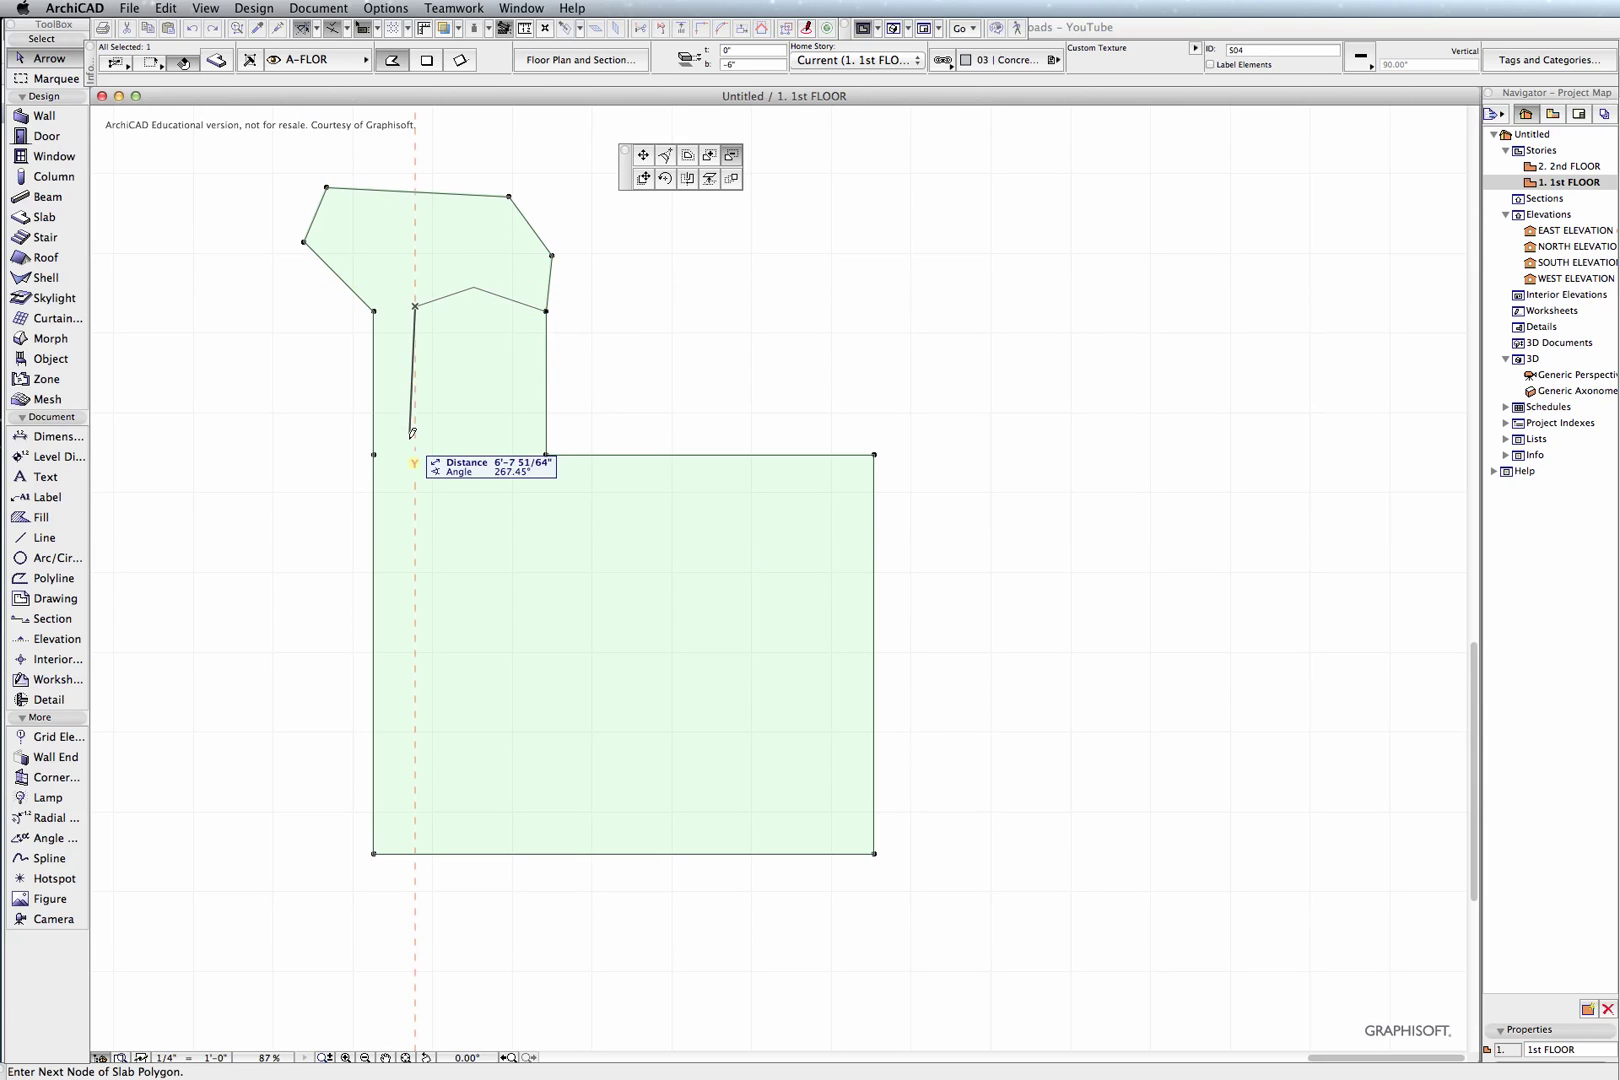
left_click(409, 438)
left_click(497, 465)
left_click(497, 404)
left_click(546, 410)
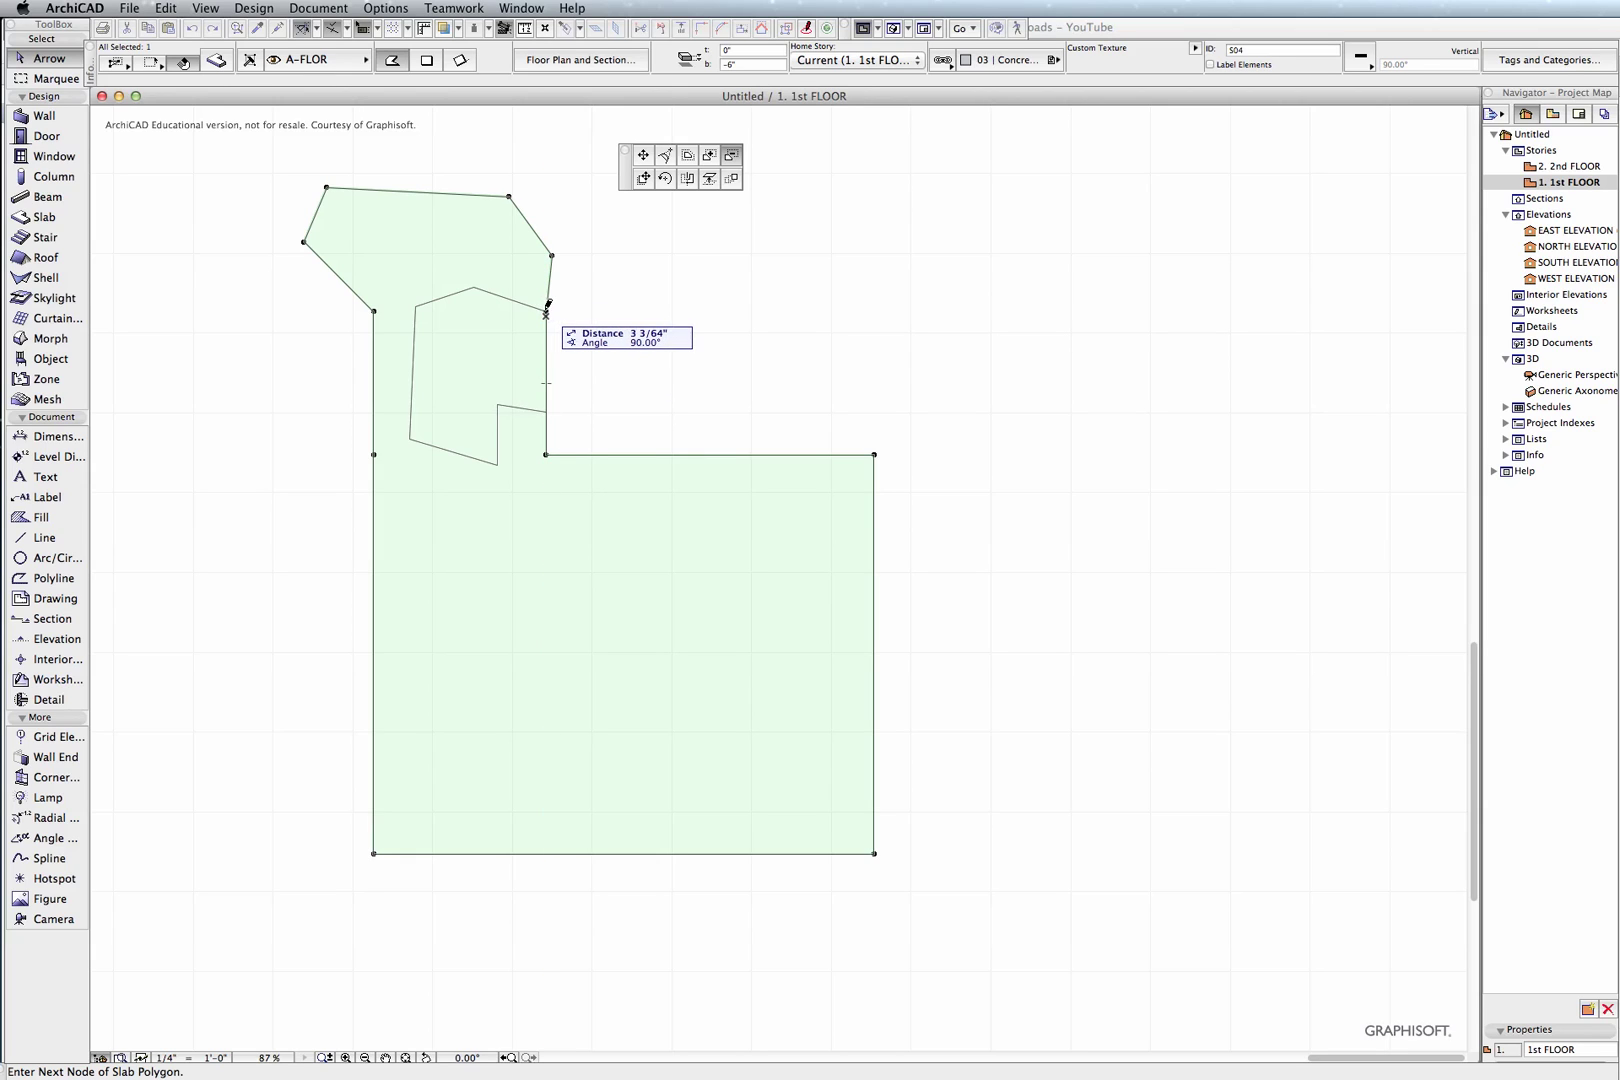
left_click(546, 313)
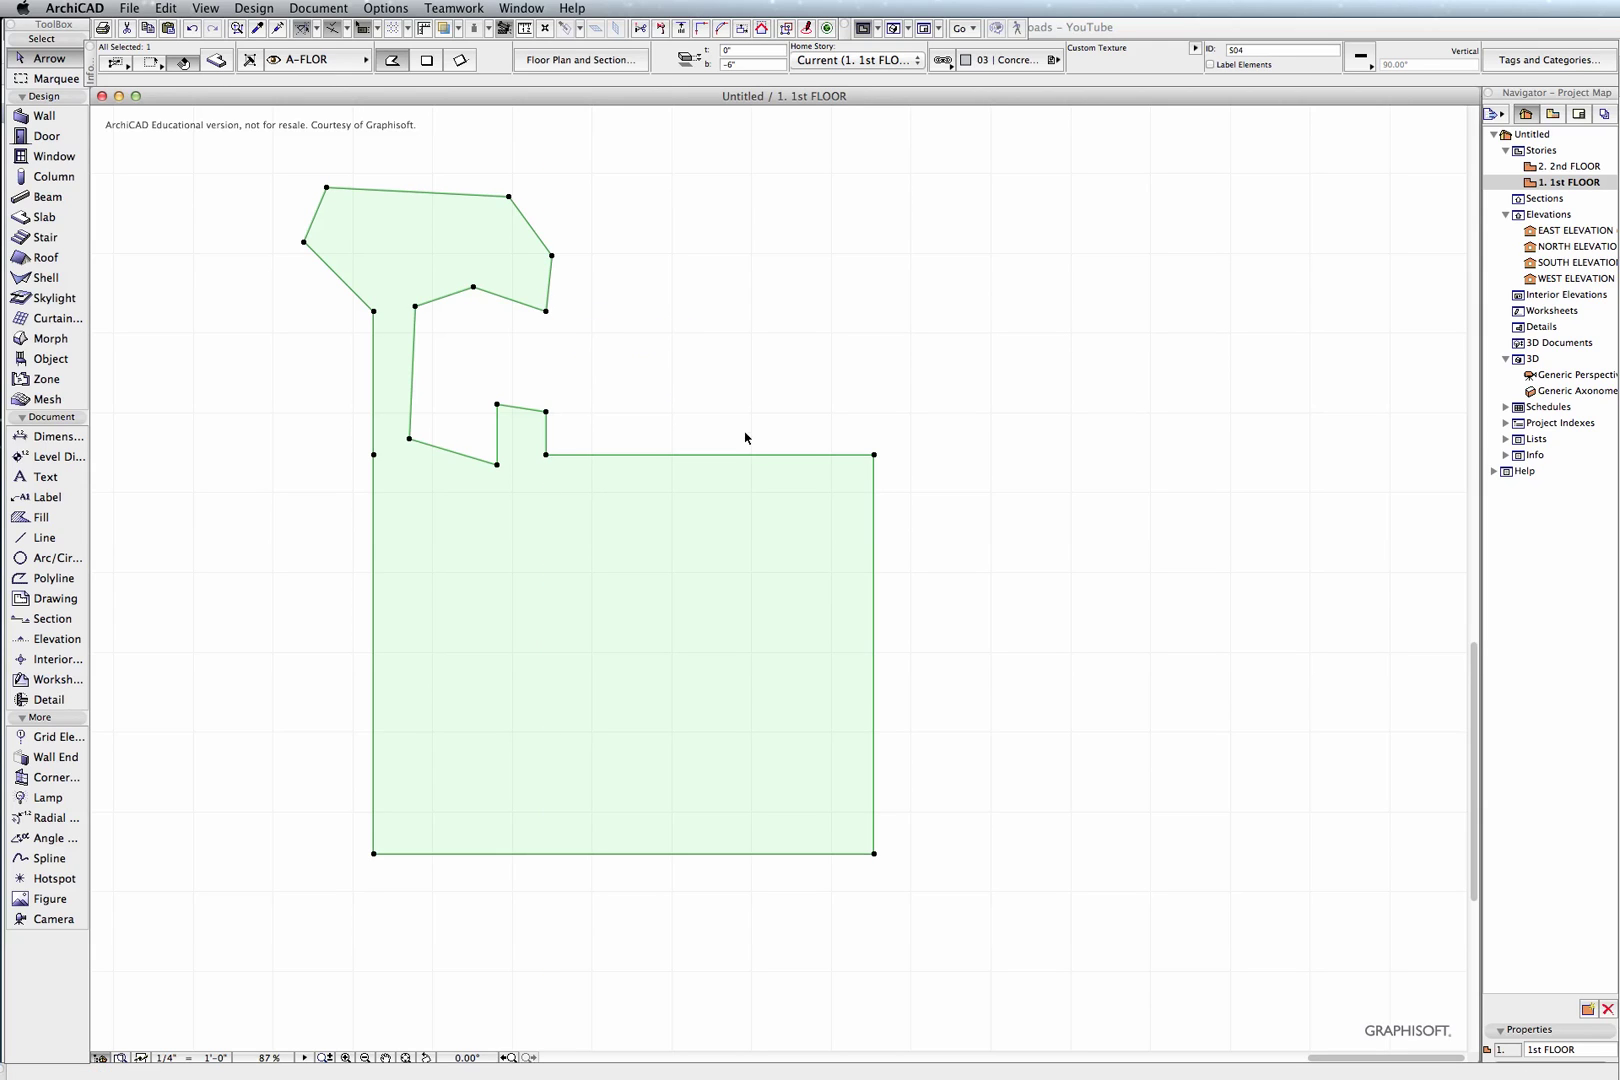
left_click(876, 457)
scroll(876, 457, "down", 5)
scroll(893, 474, "up", 4)
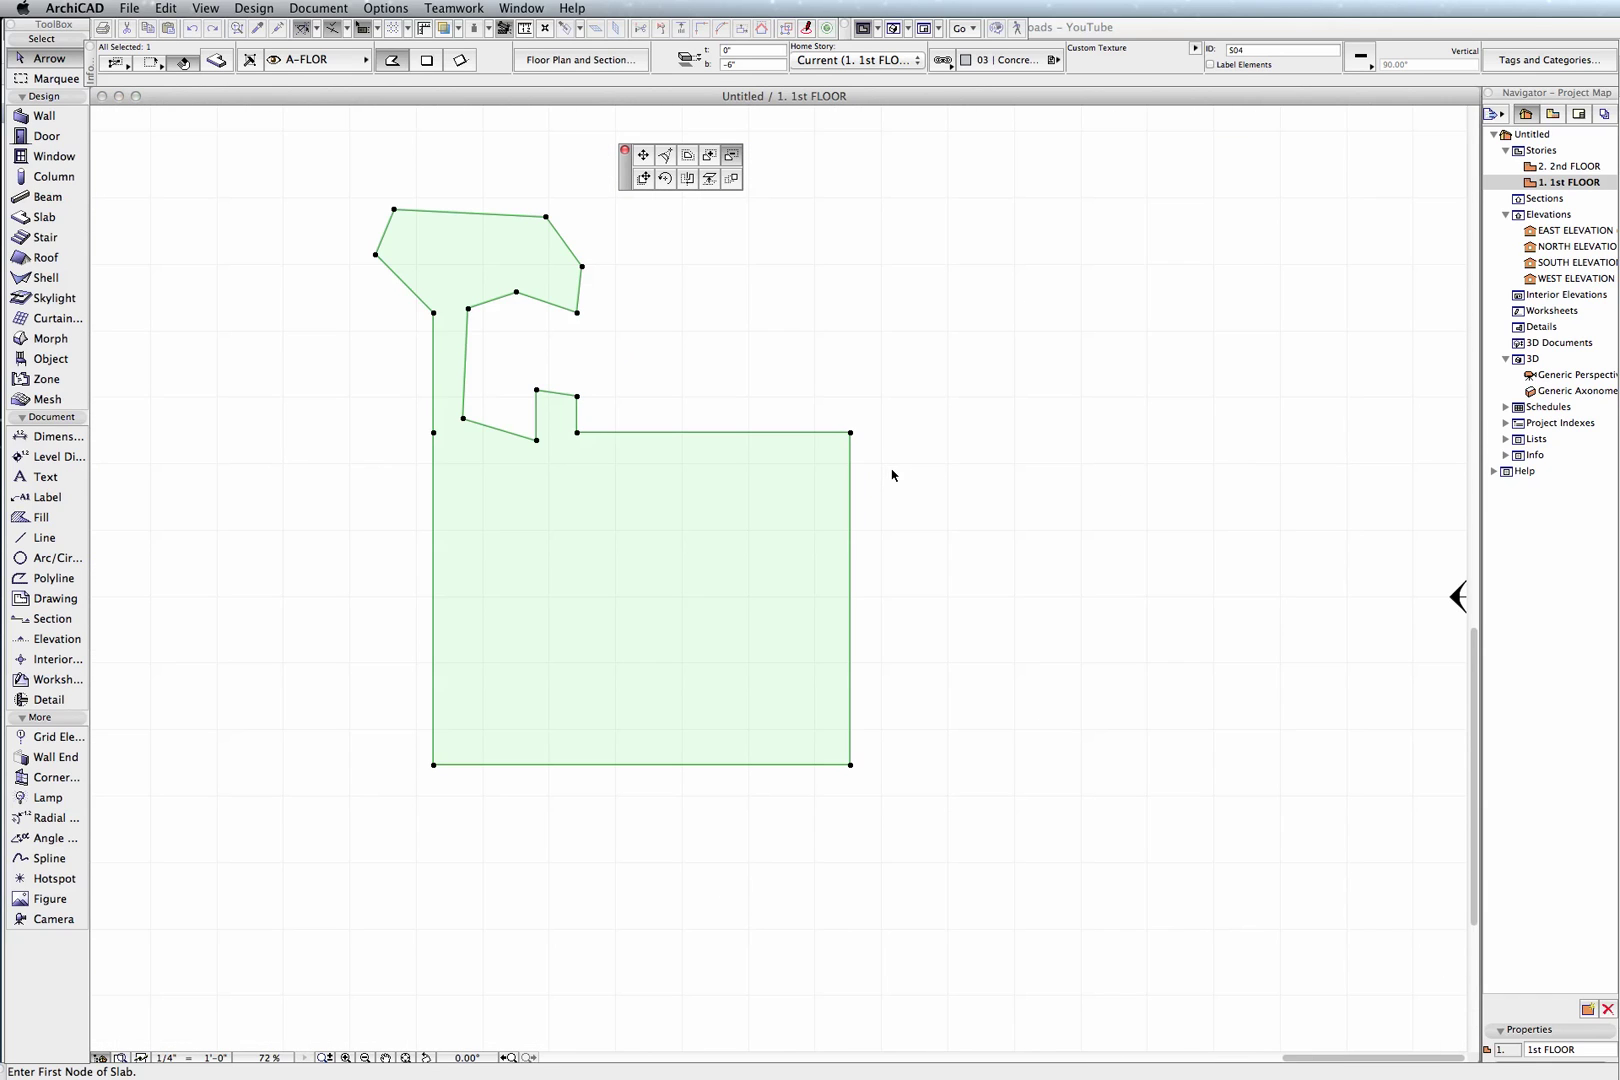
left_click(666, 180)
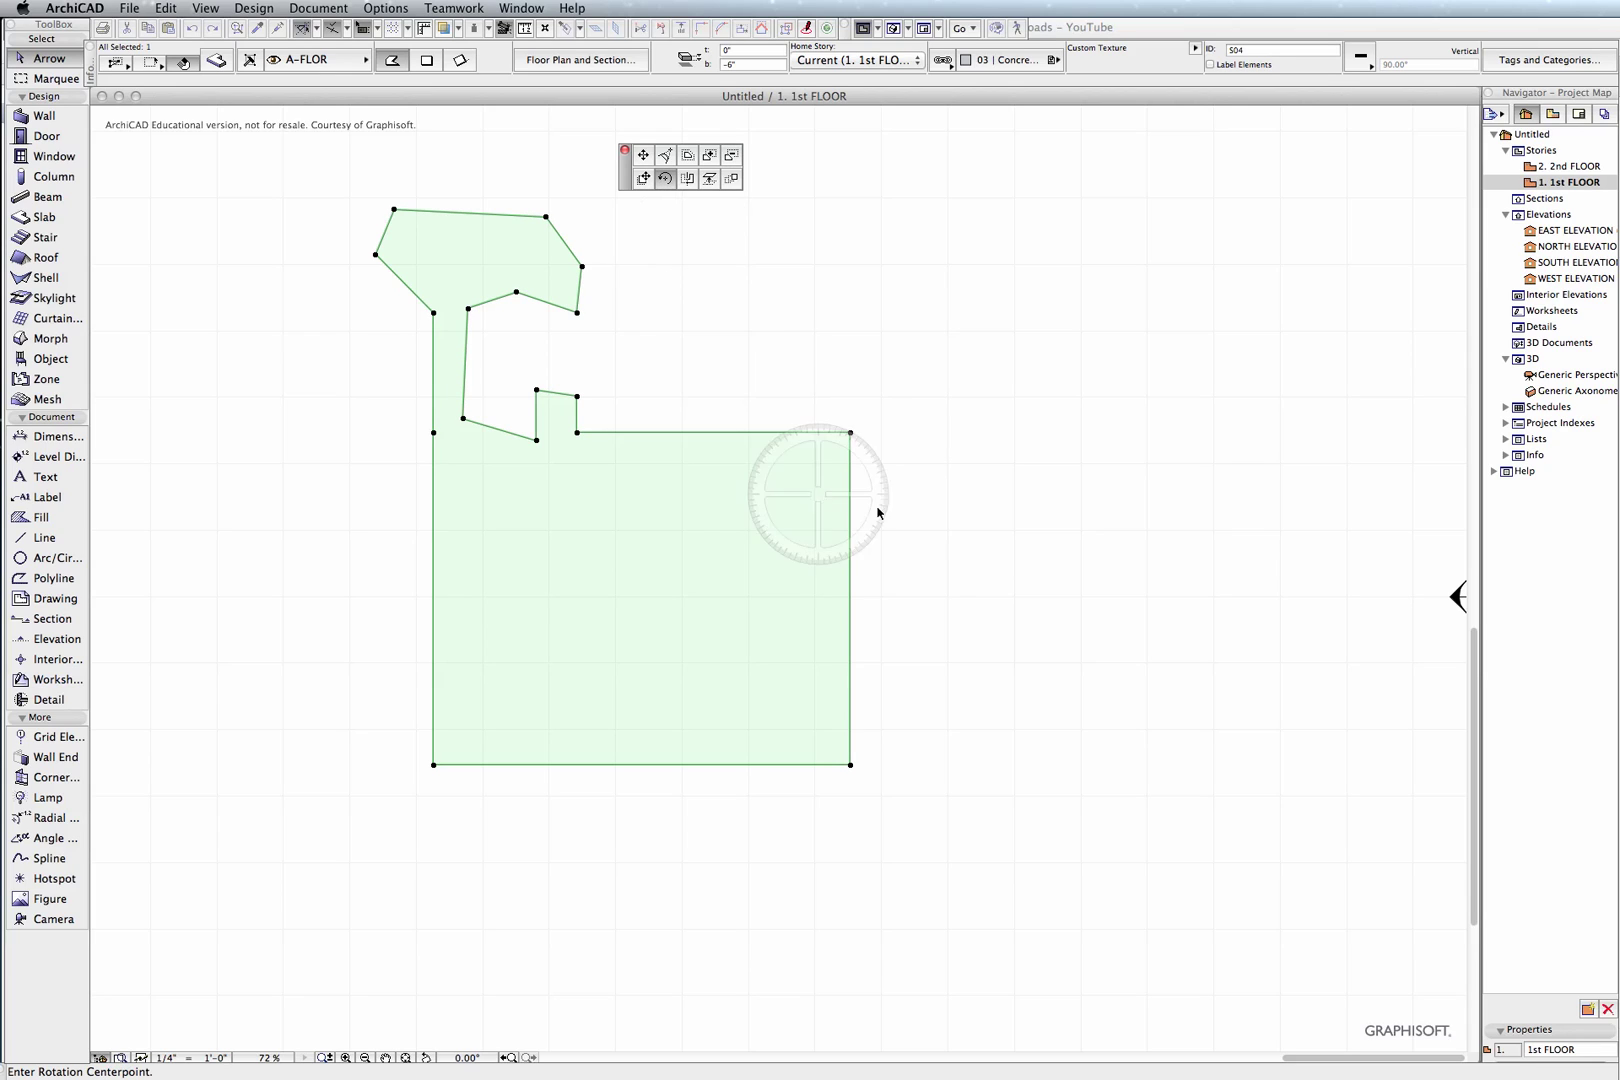
left_click(850, 433)
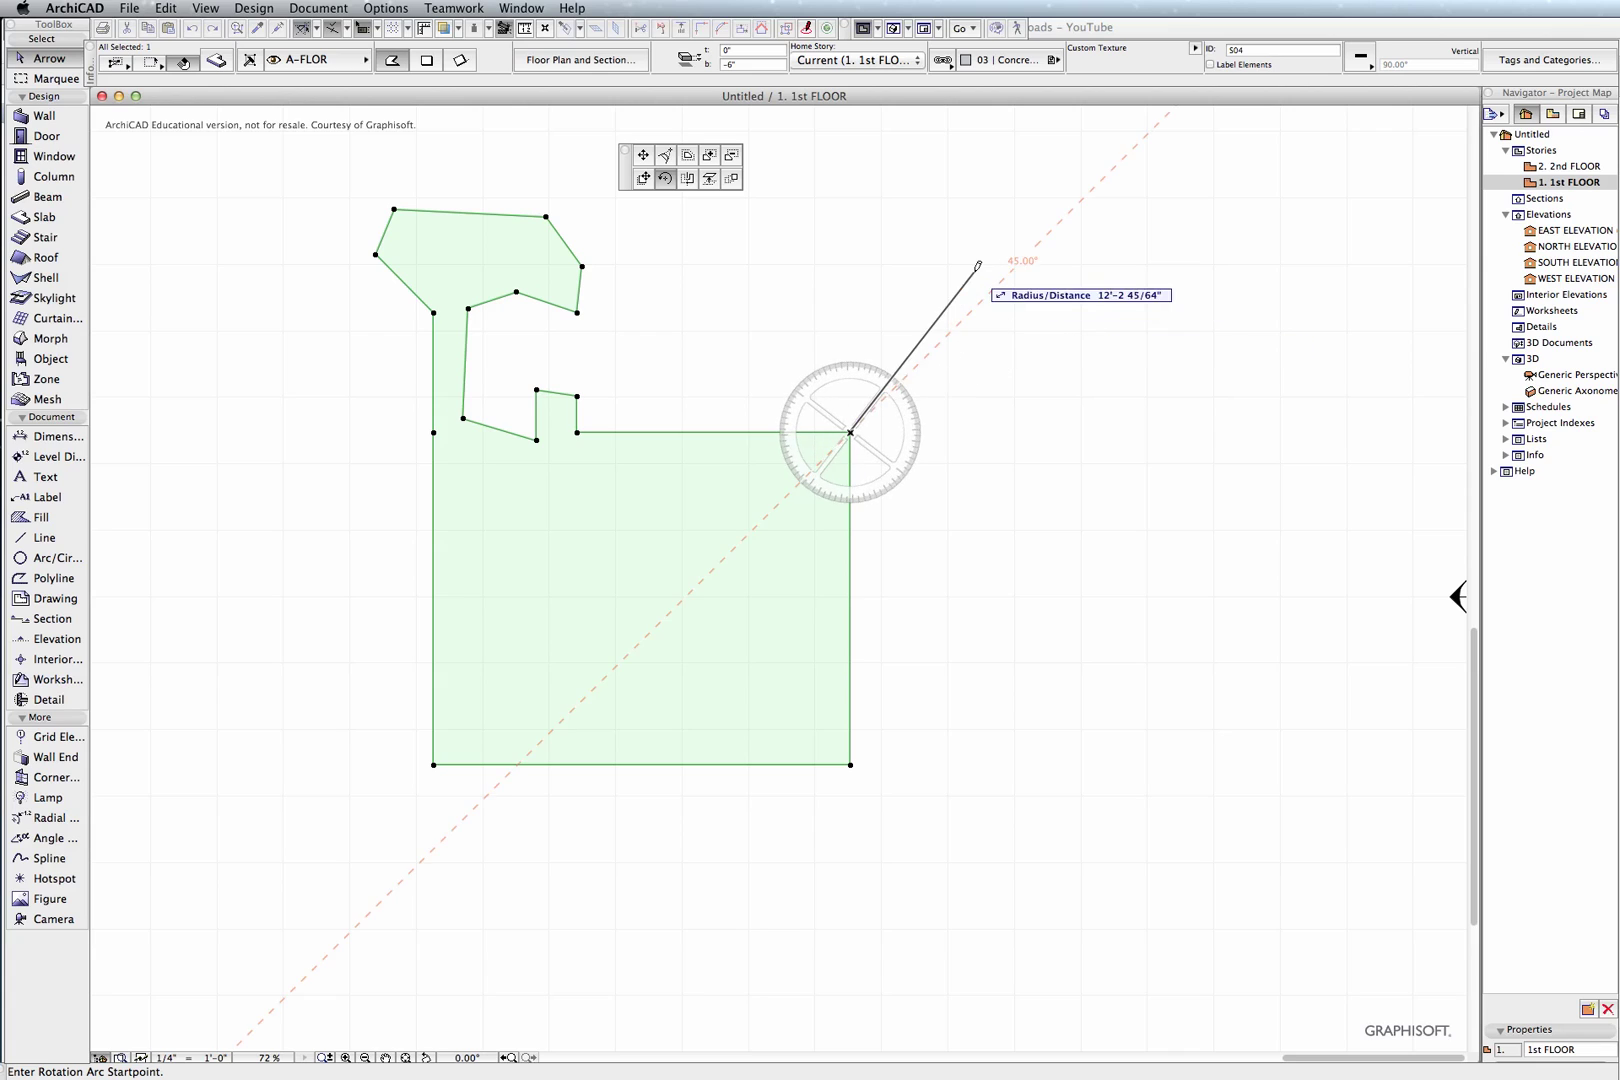
left_click(1183, 432)
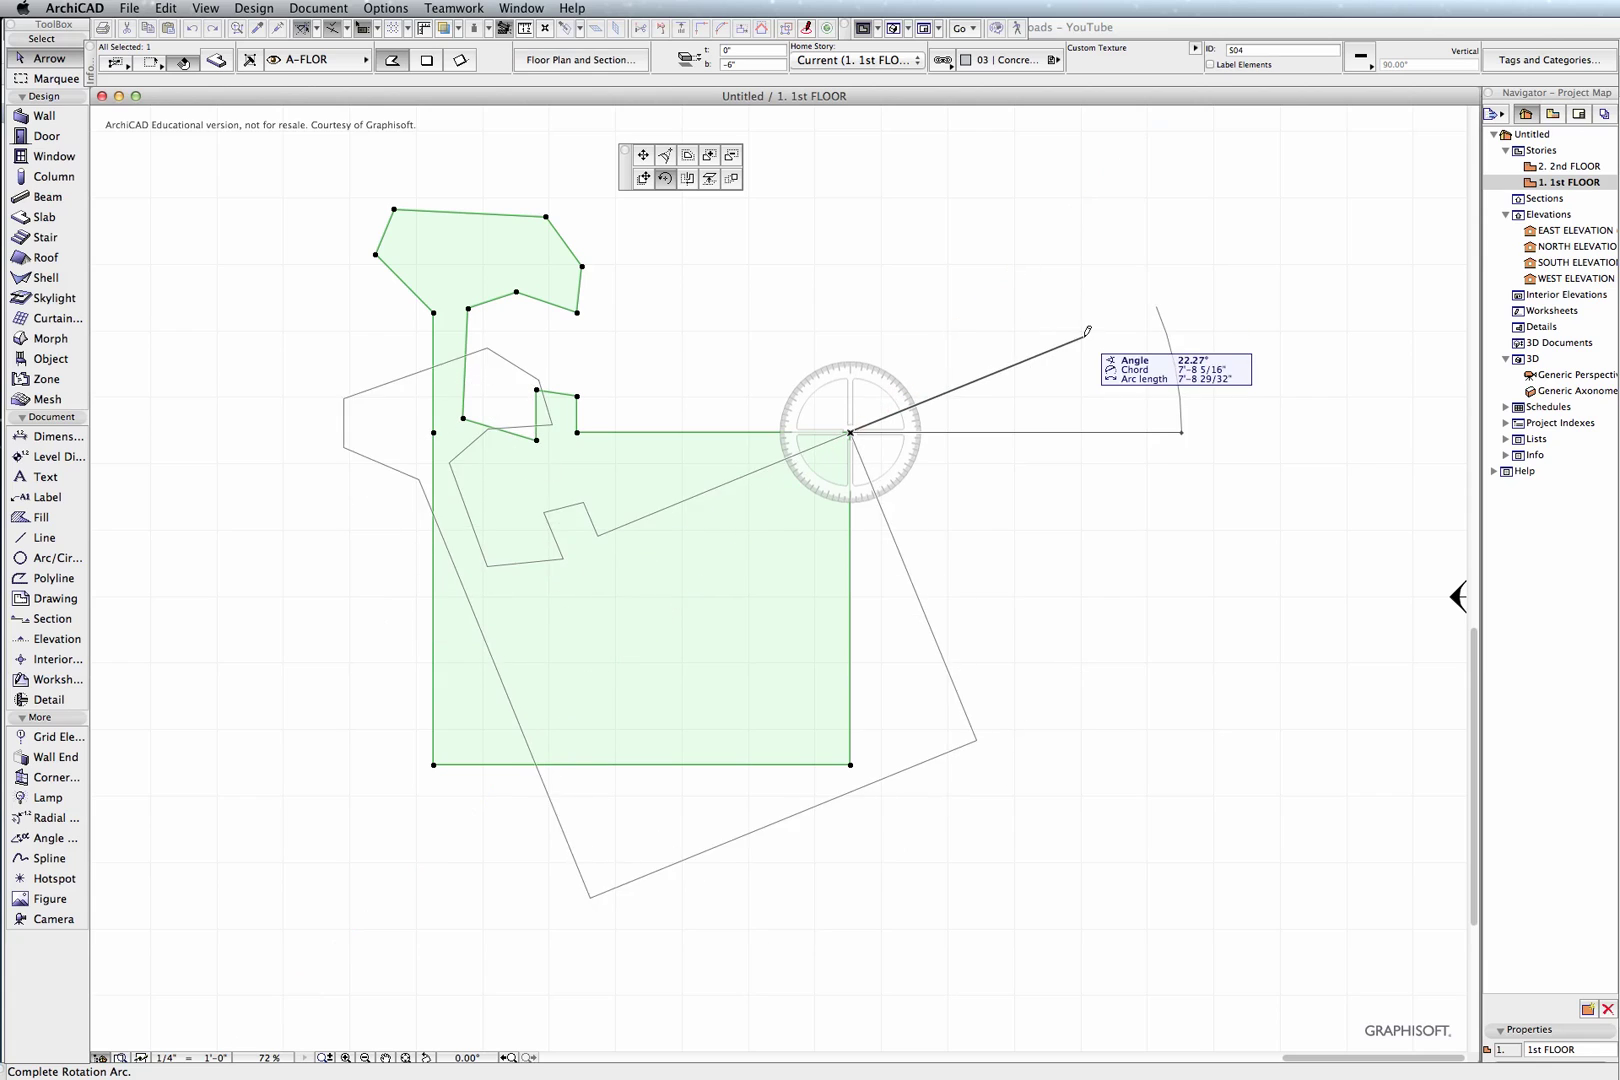
key("Escape")
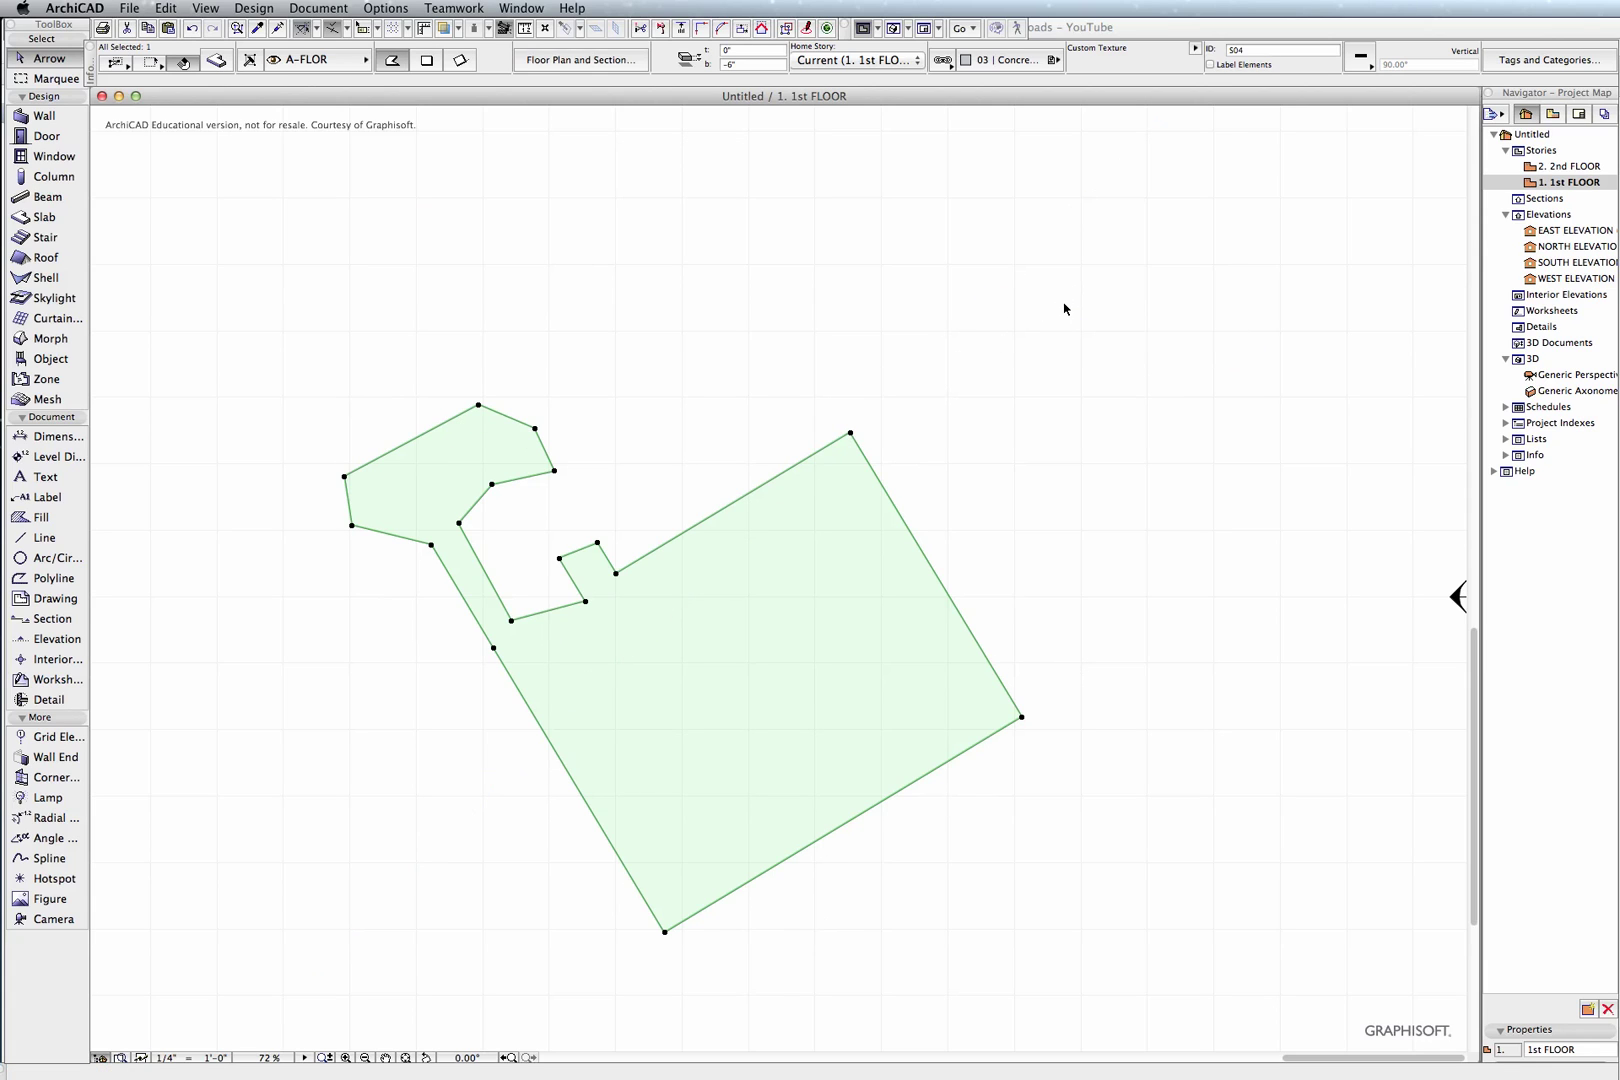
key("super+z")
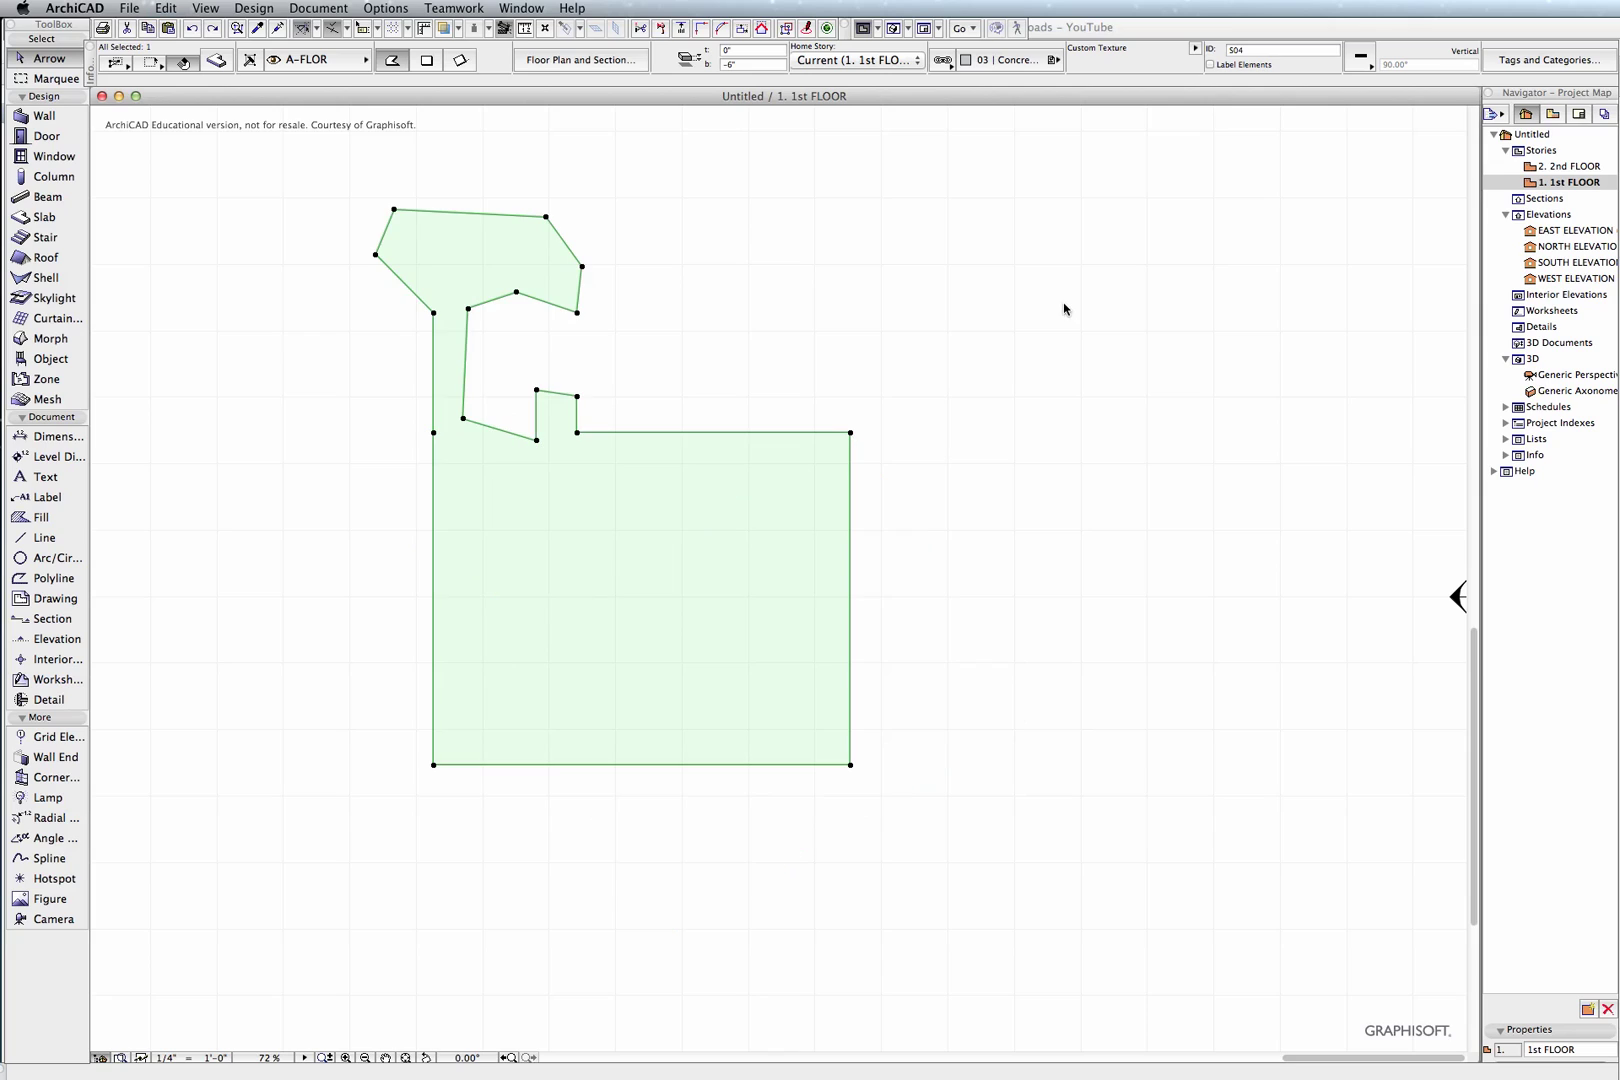
left_click(851, 433)
key("super+e")
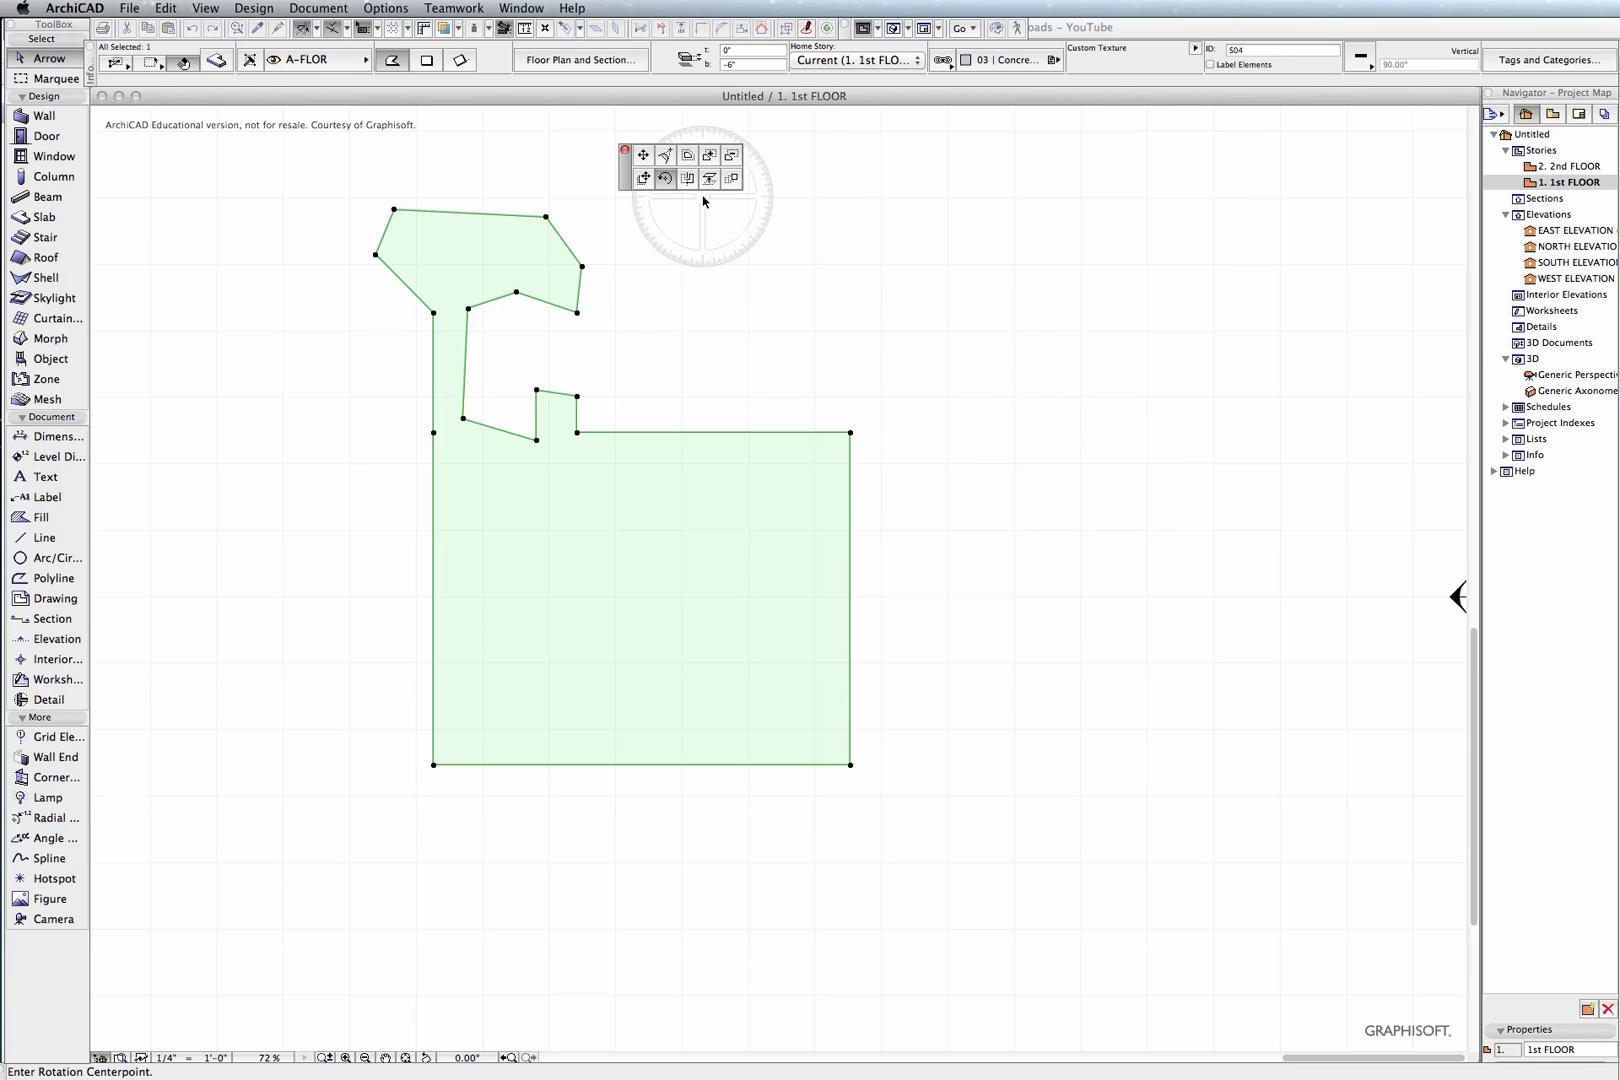
Mirror the slab across a vertical axis through its upper-right corner so the hooked wing points right.
left_click(688, 180)
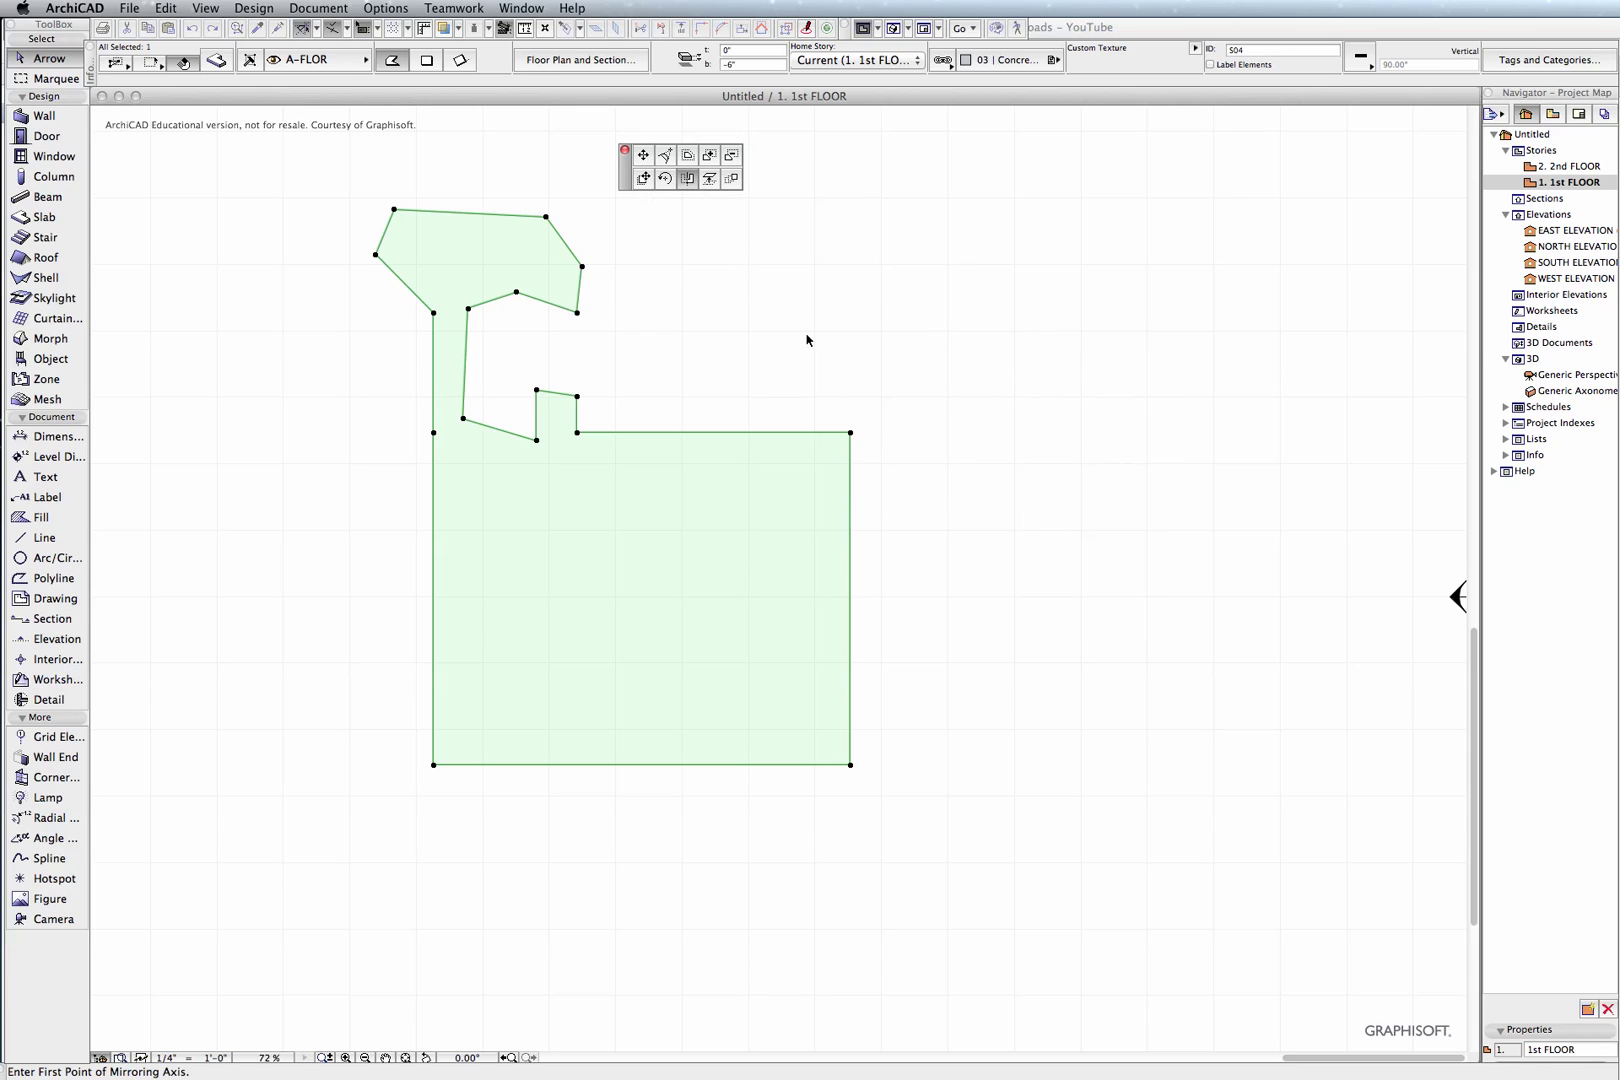
left_click(851, 433)
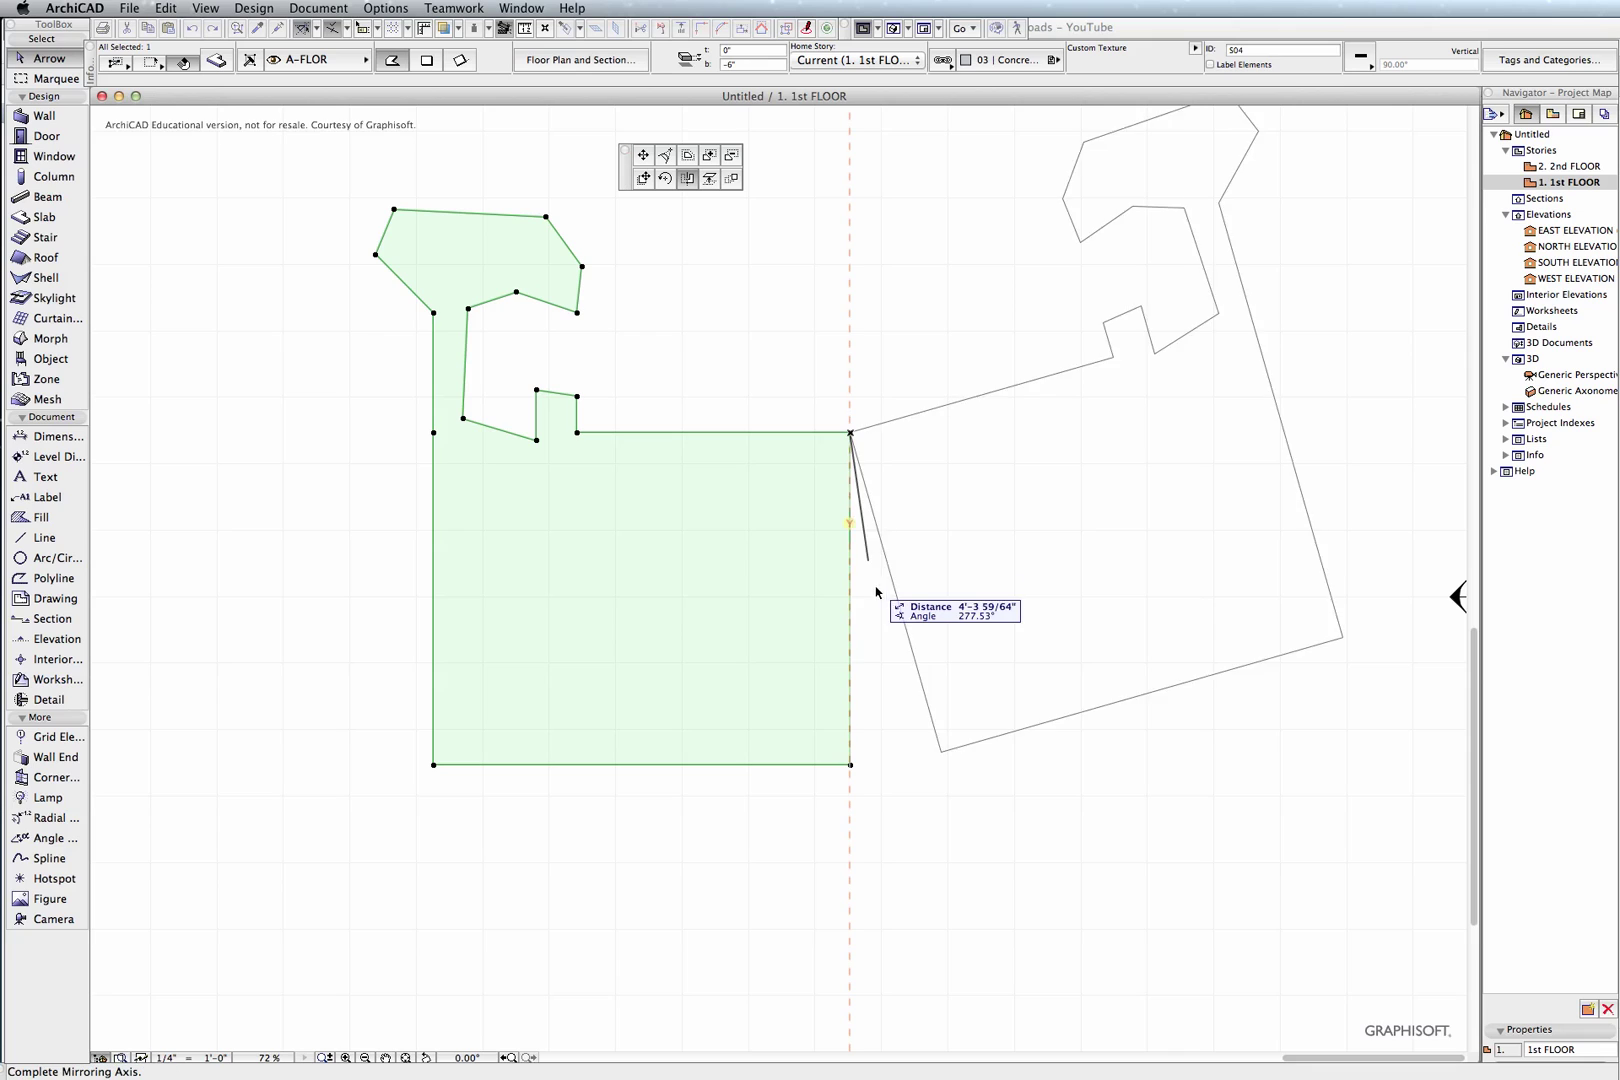
left_click(851, 820)
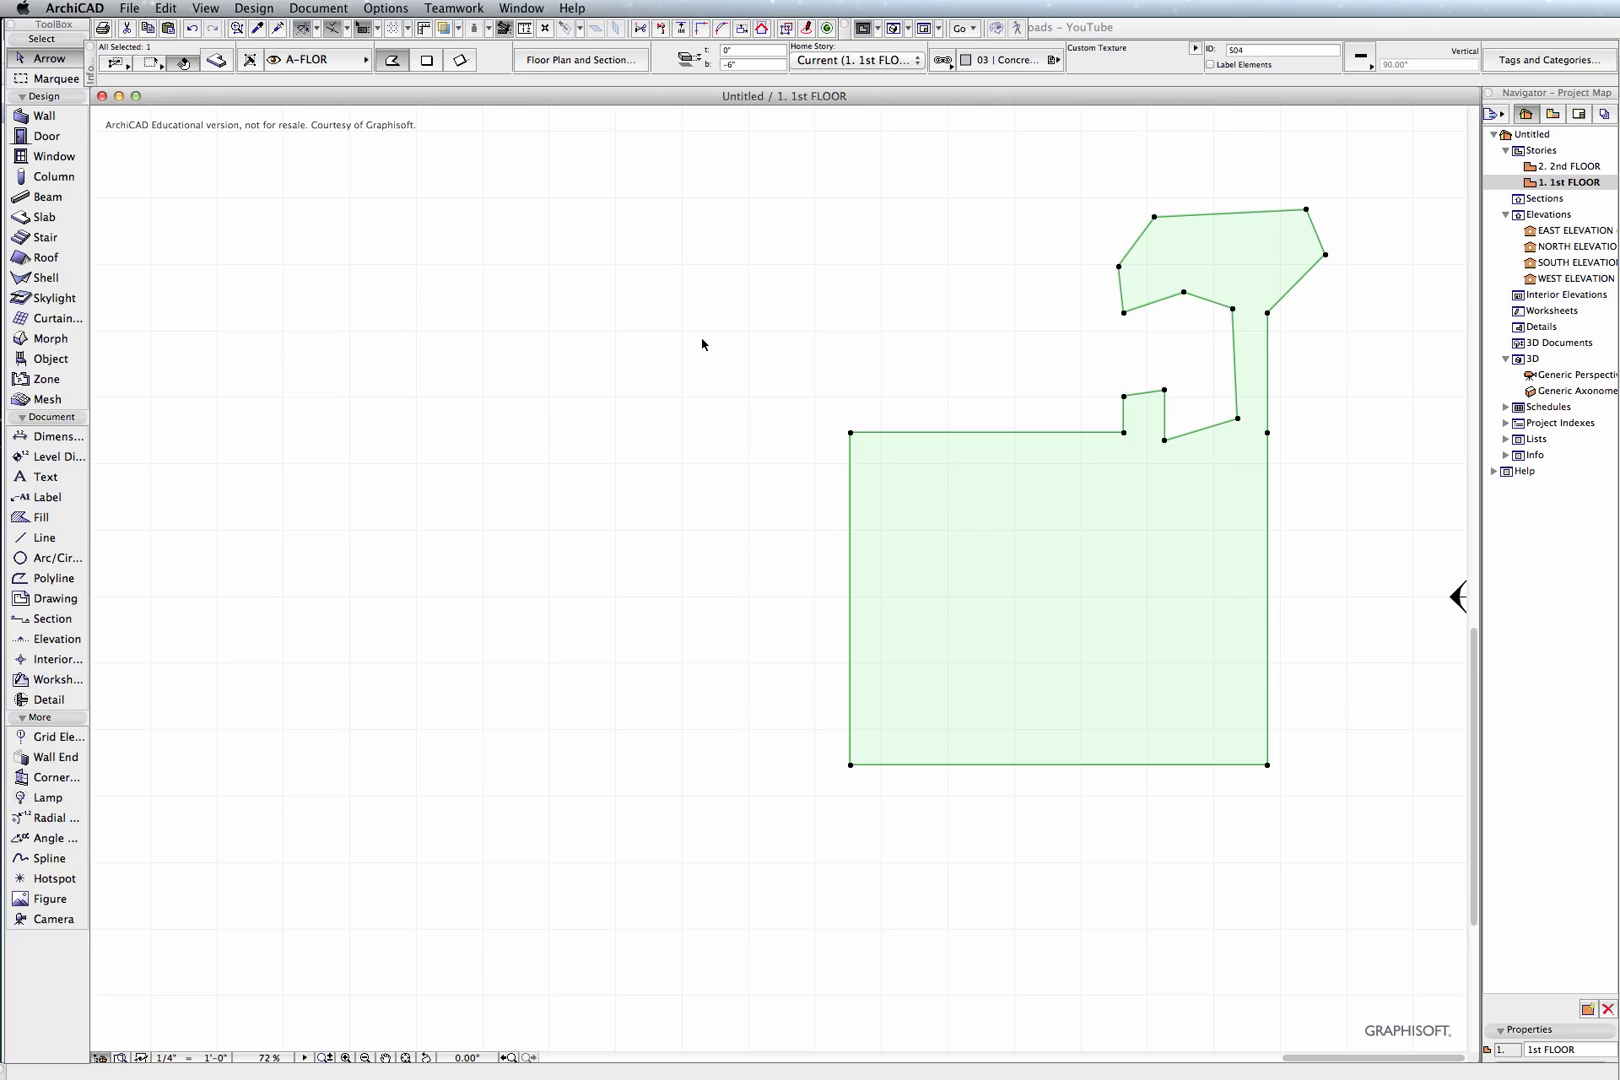
Mirror a copy of the slab across its left edge, from the top-left to the bottom-left corner.
right_click(776, 283)
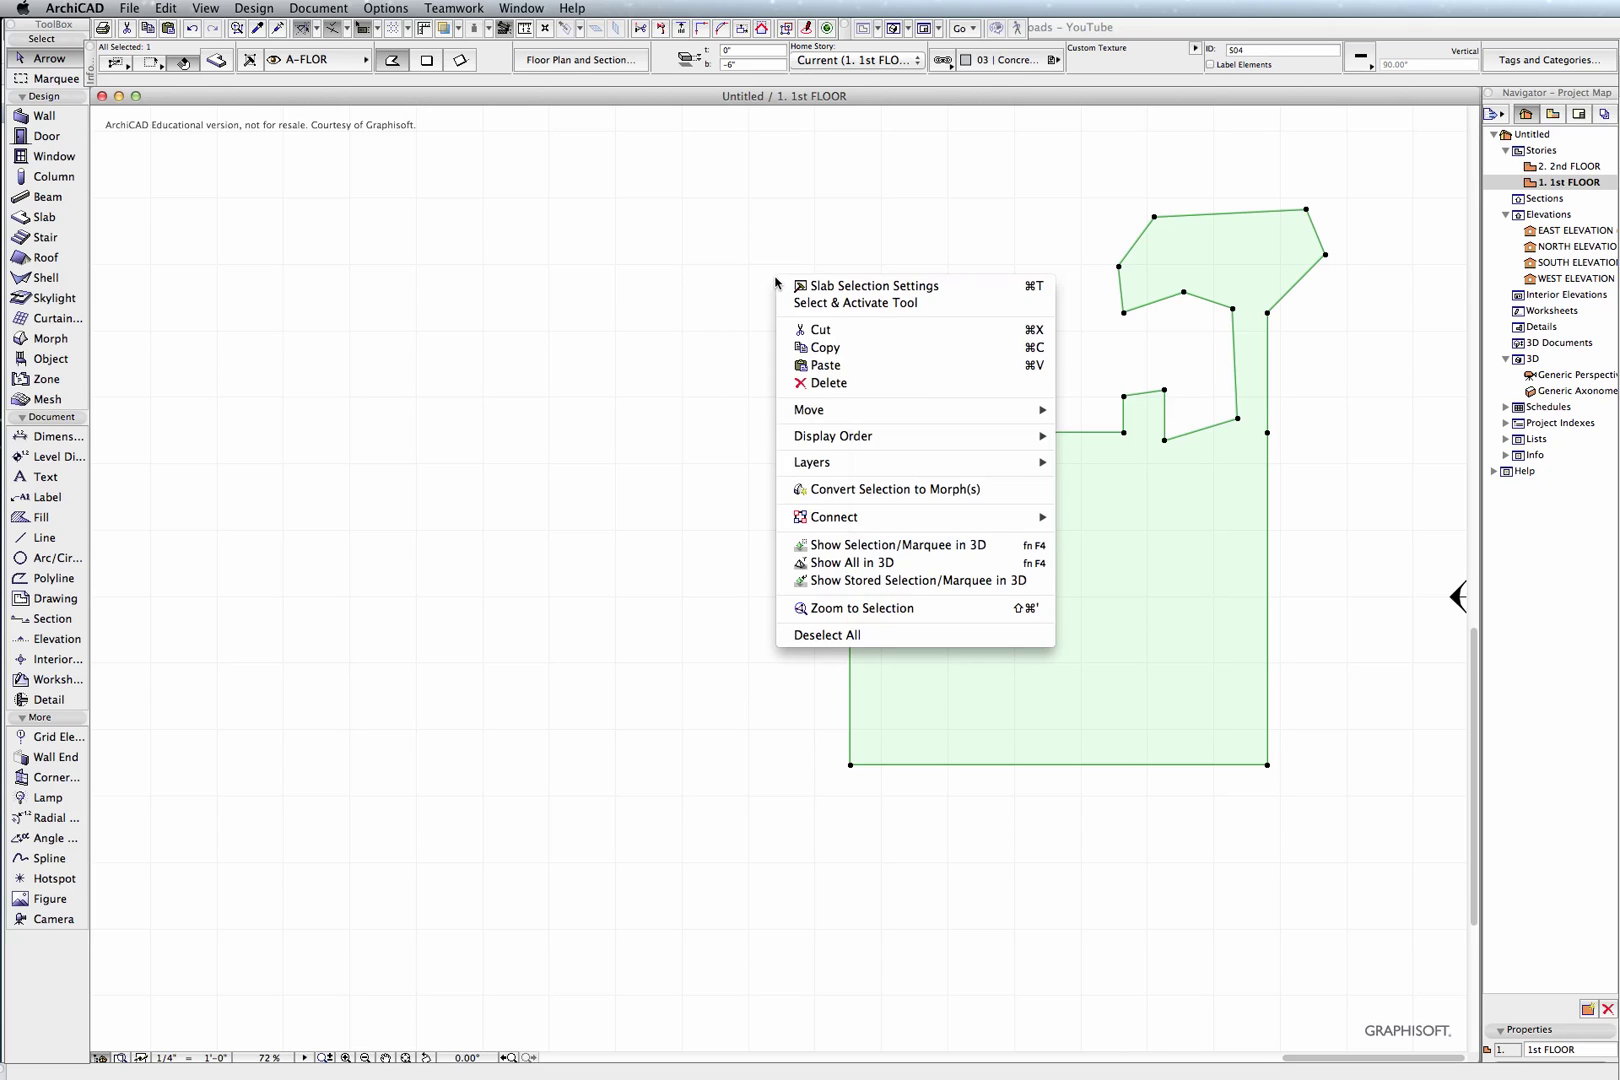
mouse_move(845, 414)
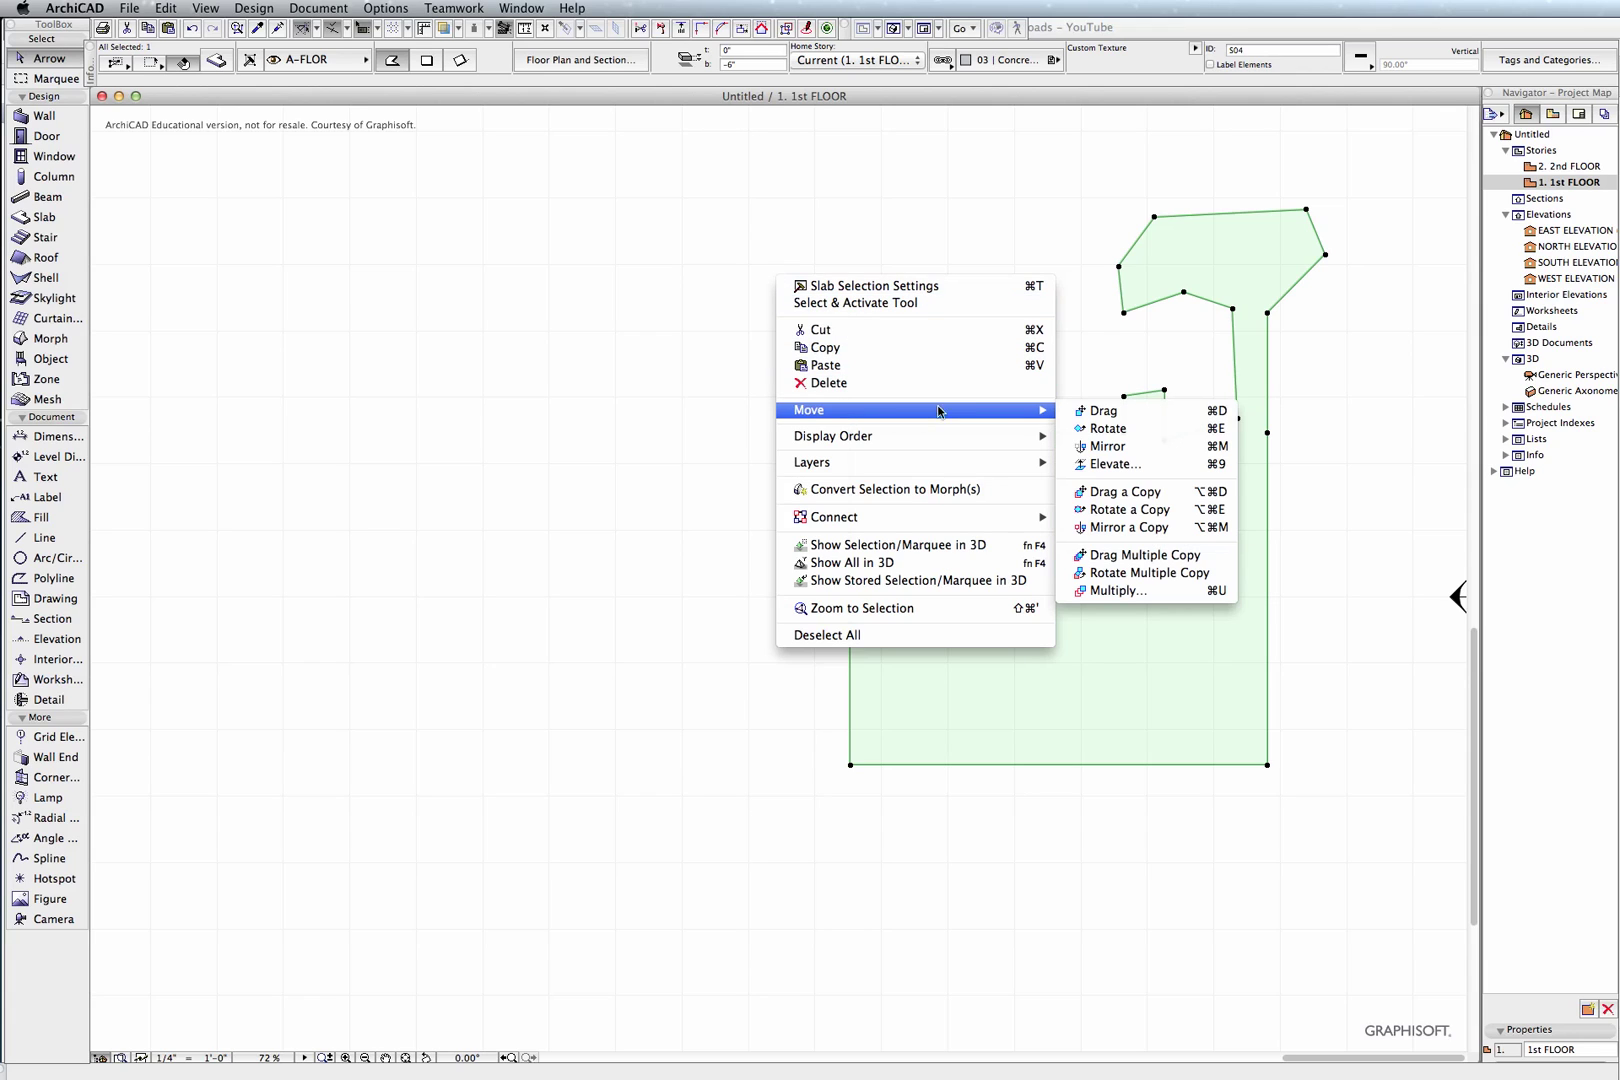
left_click(1135, 528)
left_click(851, 433)
scroll(866, 608, "down", 3)
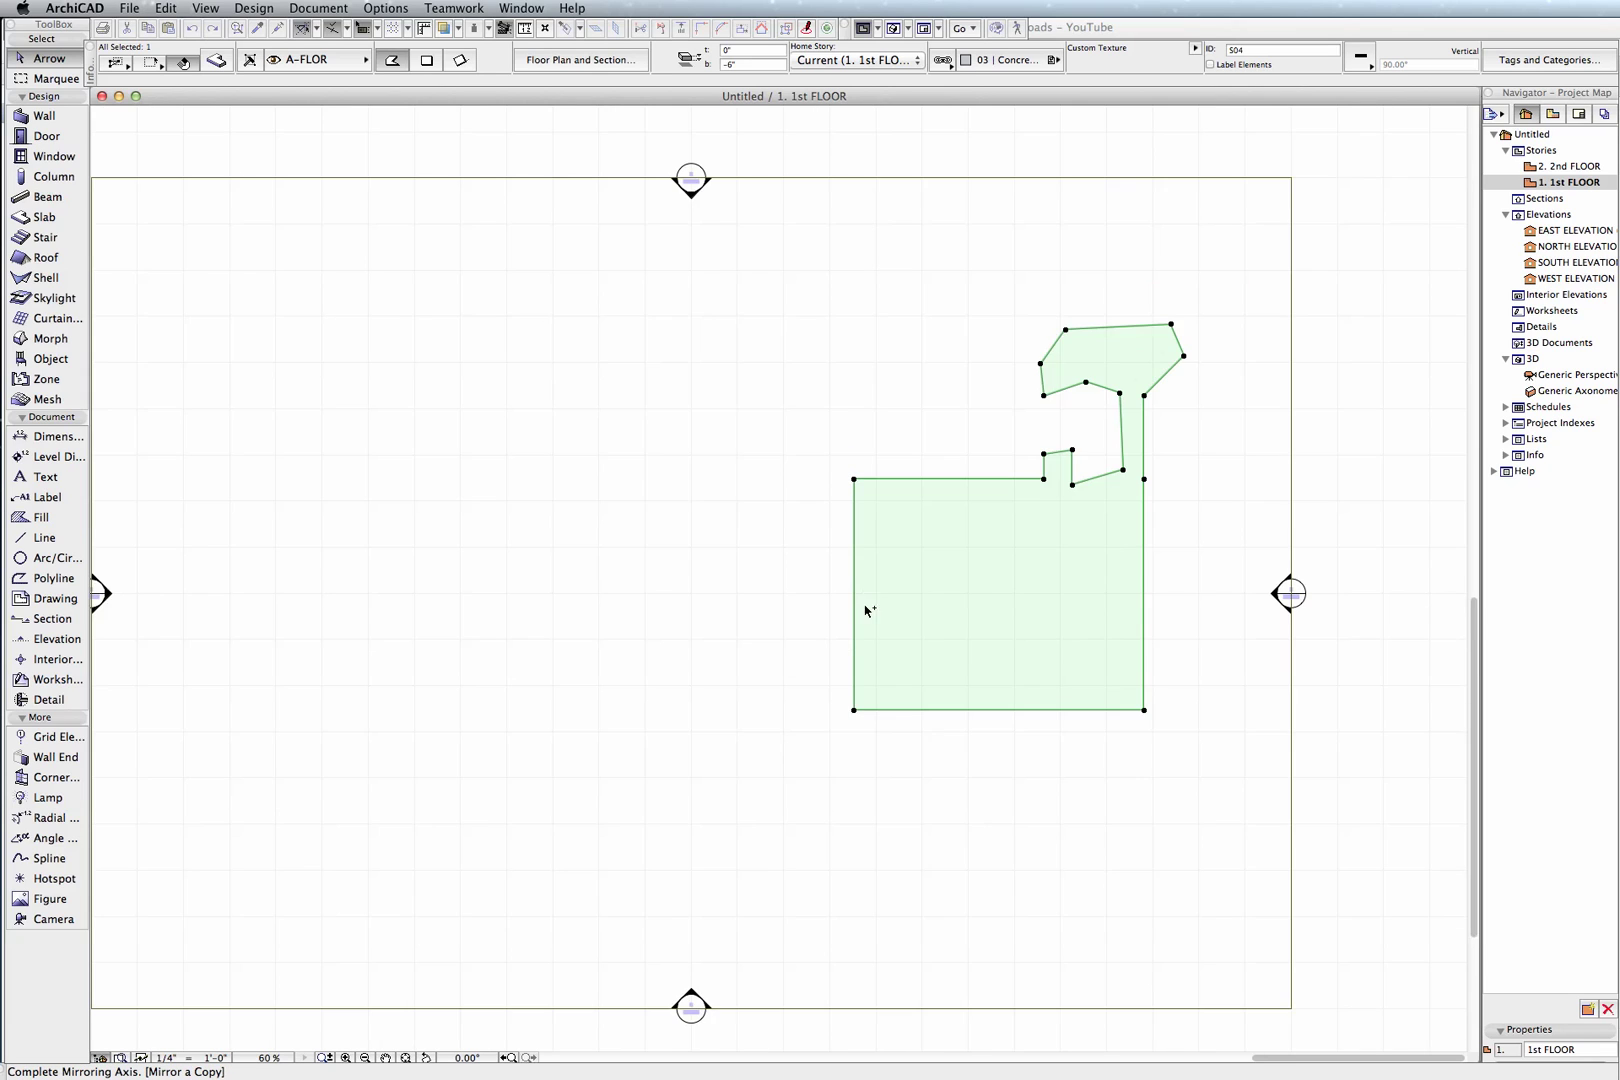
left_click(857, 690)
scroll(857, 690, "down", 1)
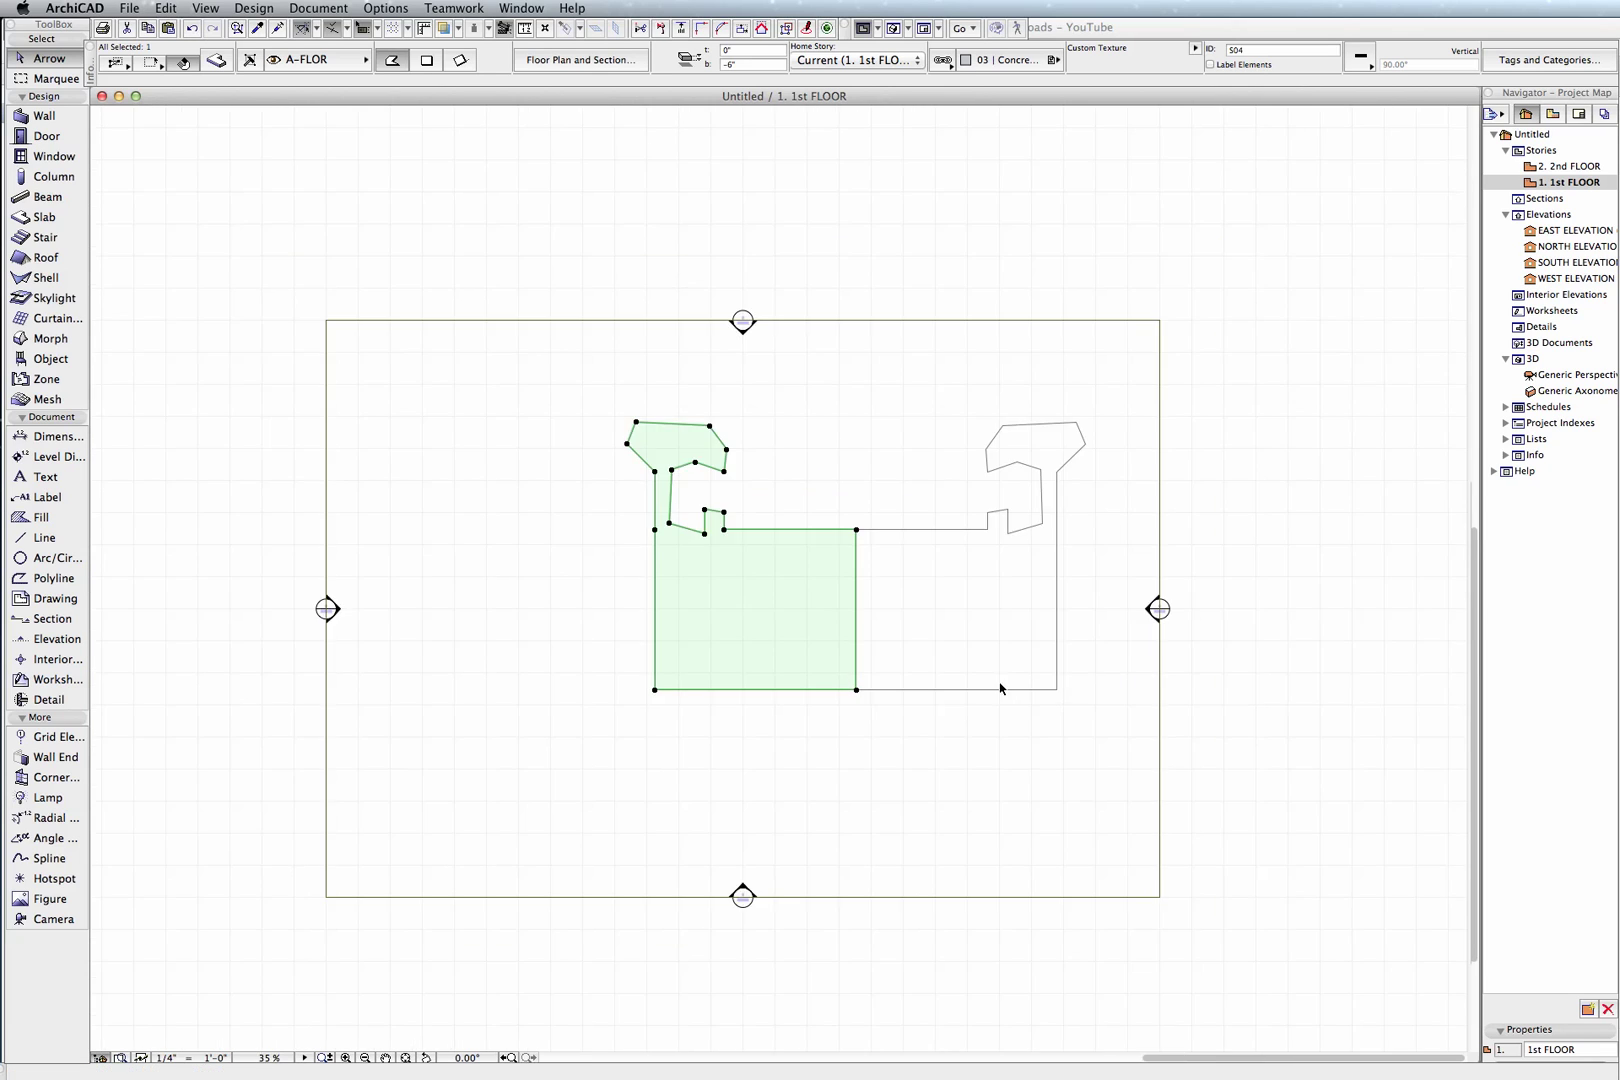
Select the original slab and then the mirrored copy to check both, then clear the selection.
key("Escape")
left_click(911, 586)
left_click(813, 606)
left_click(918, 513)
scroll(918, 513, "up", 4)
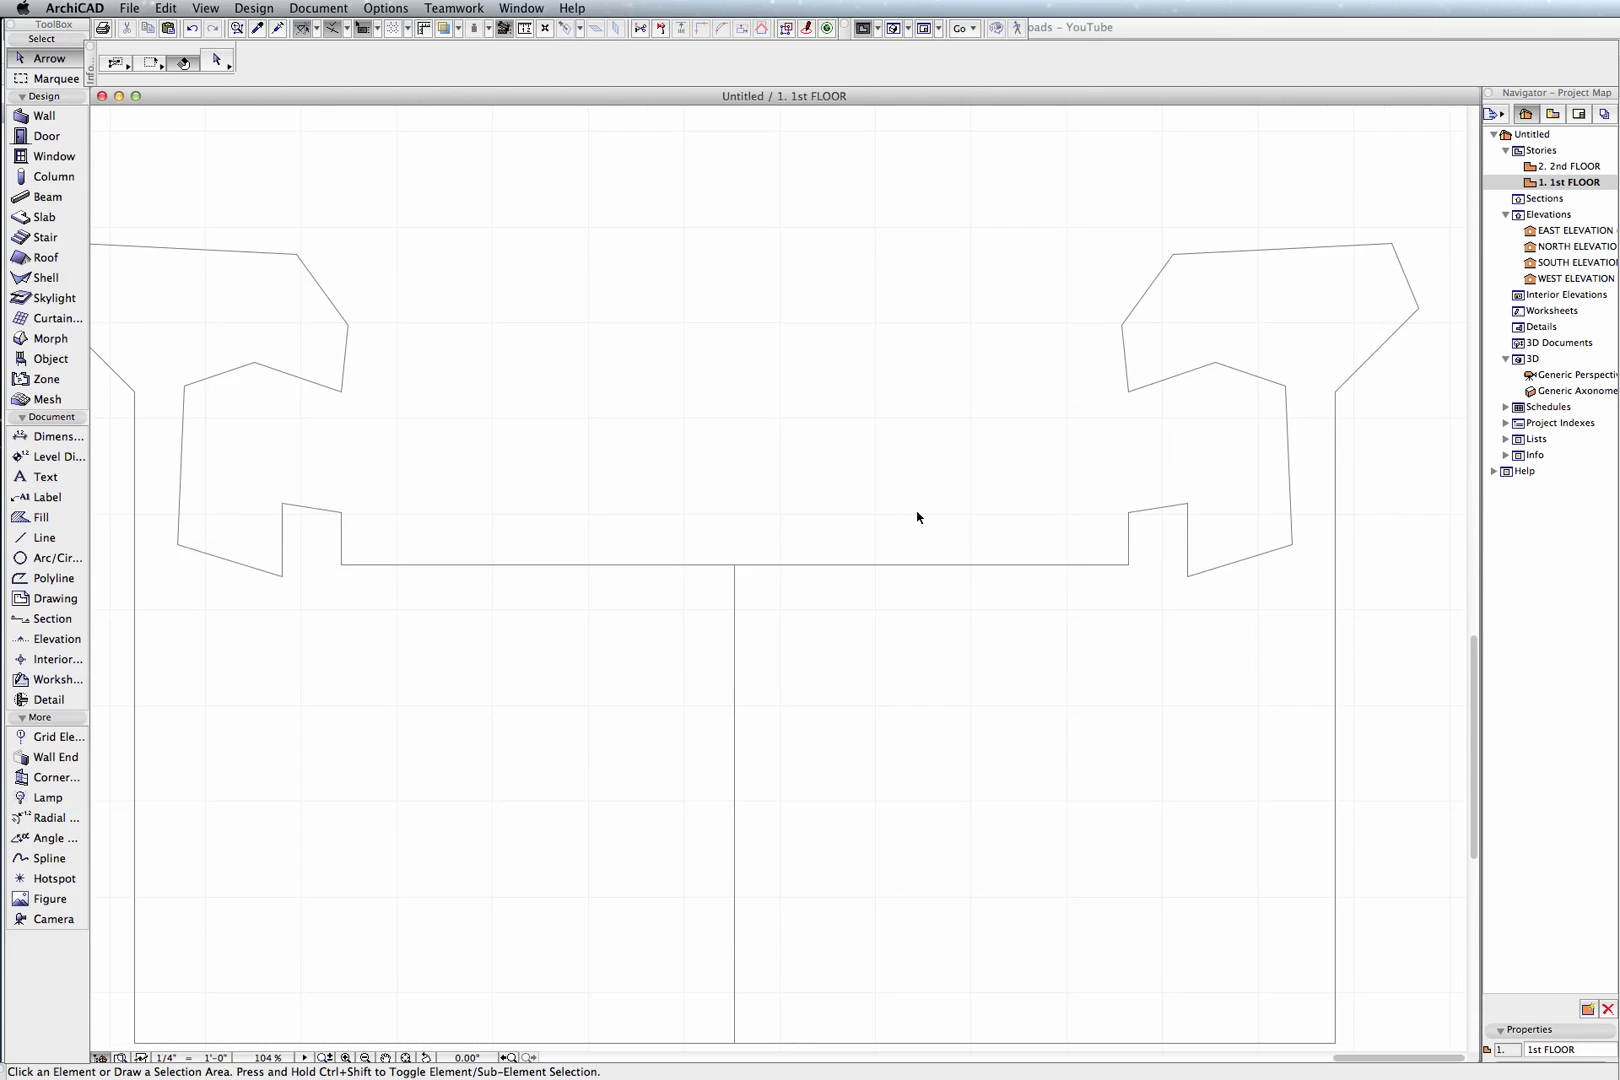
Elevate the right-hand slab by 3 feet, then switch to the 3D view.
left_click(935, 632)
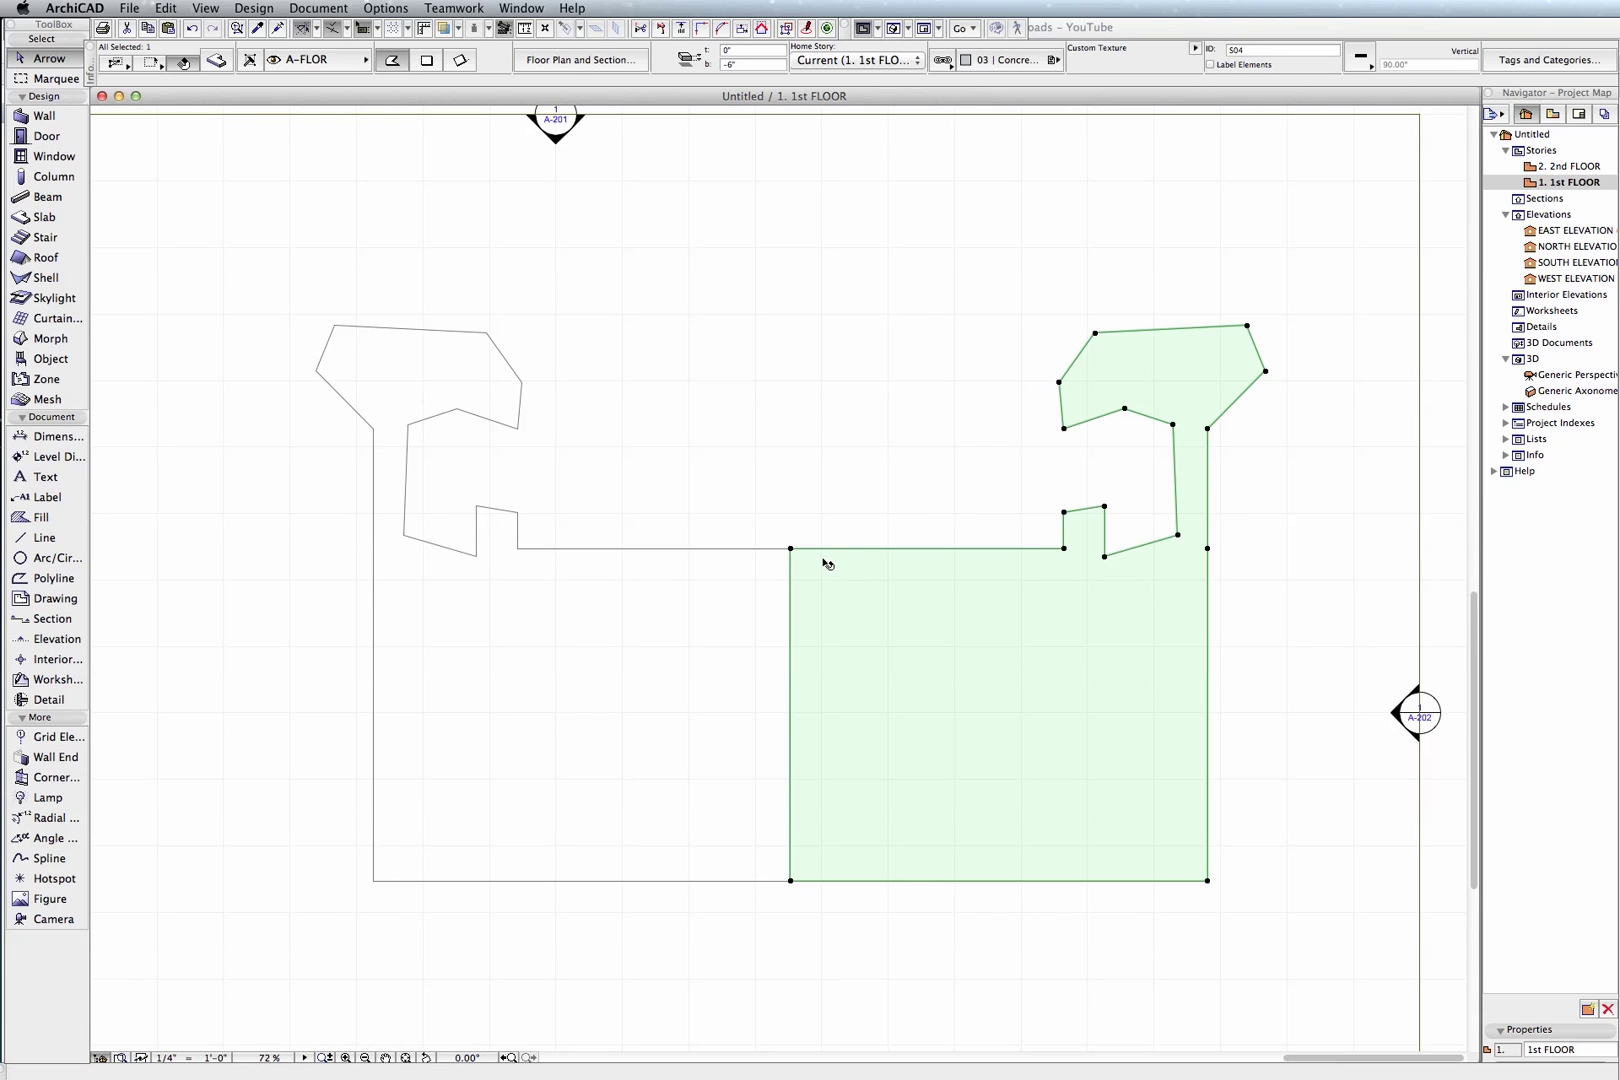
left_click(791, 549)
key("super+m")
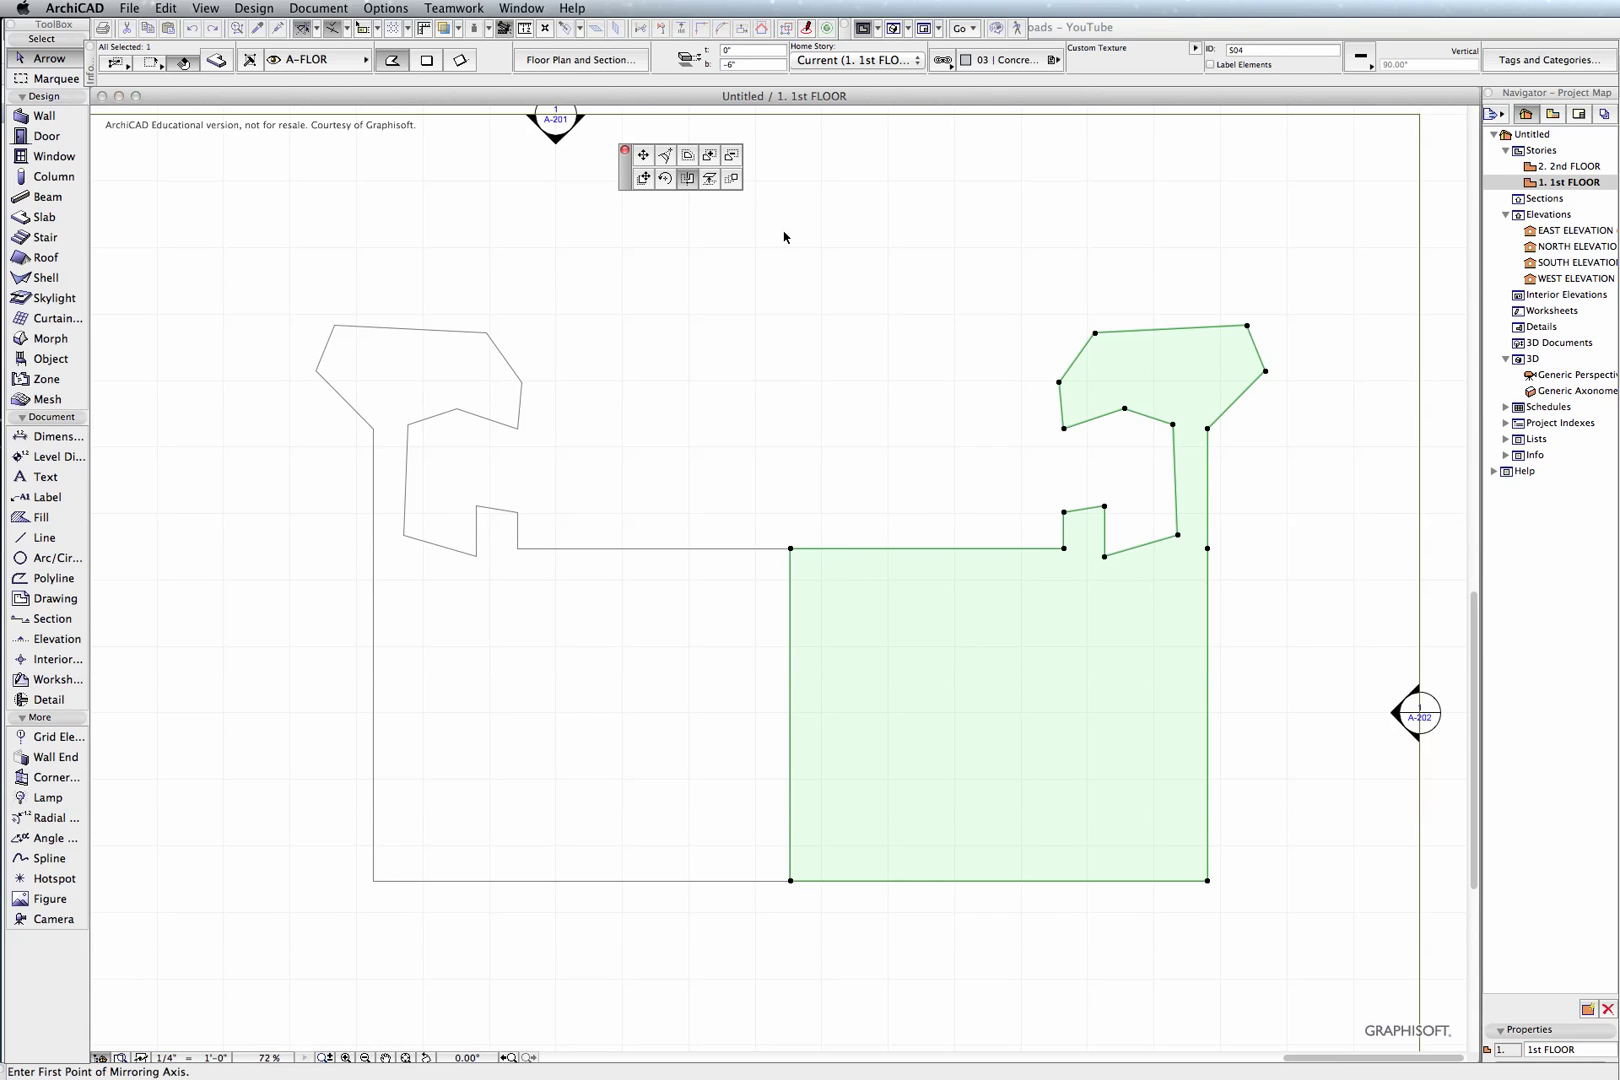
left_click(709, 179)
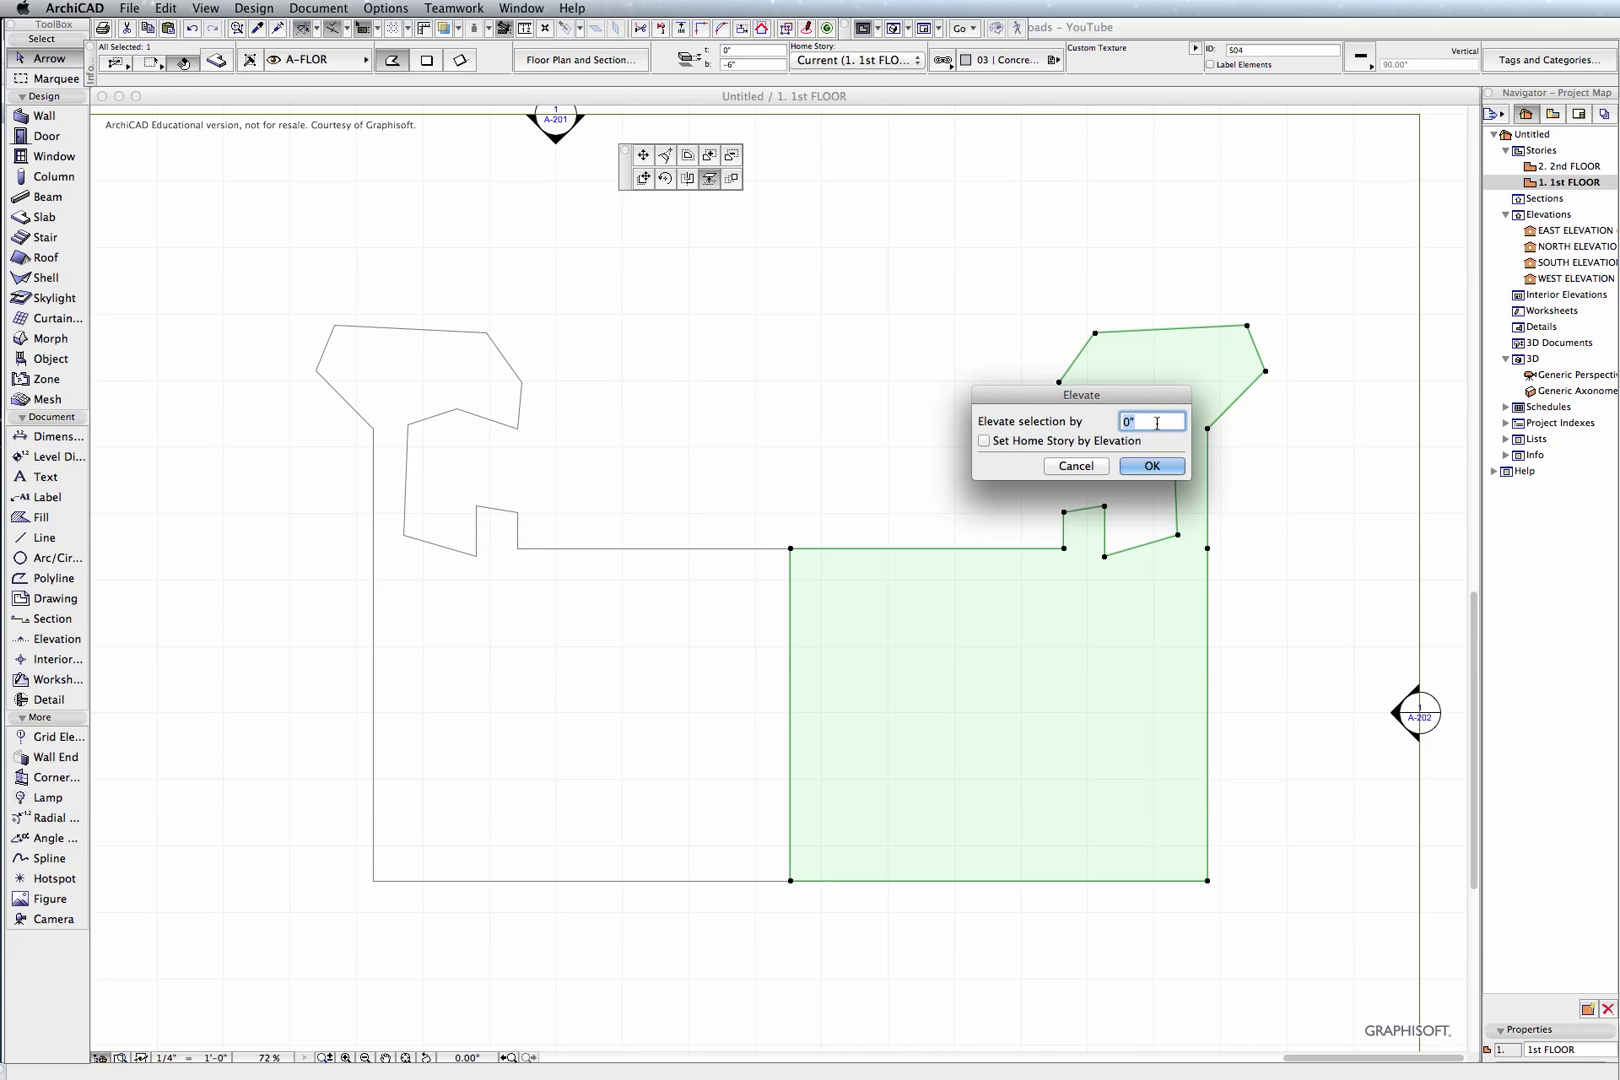
type("3")
left_click(1159, 478)
scroll(893, 512, "down", 5)
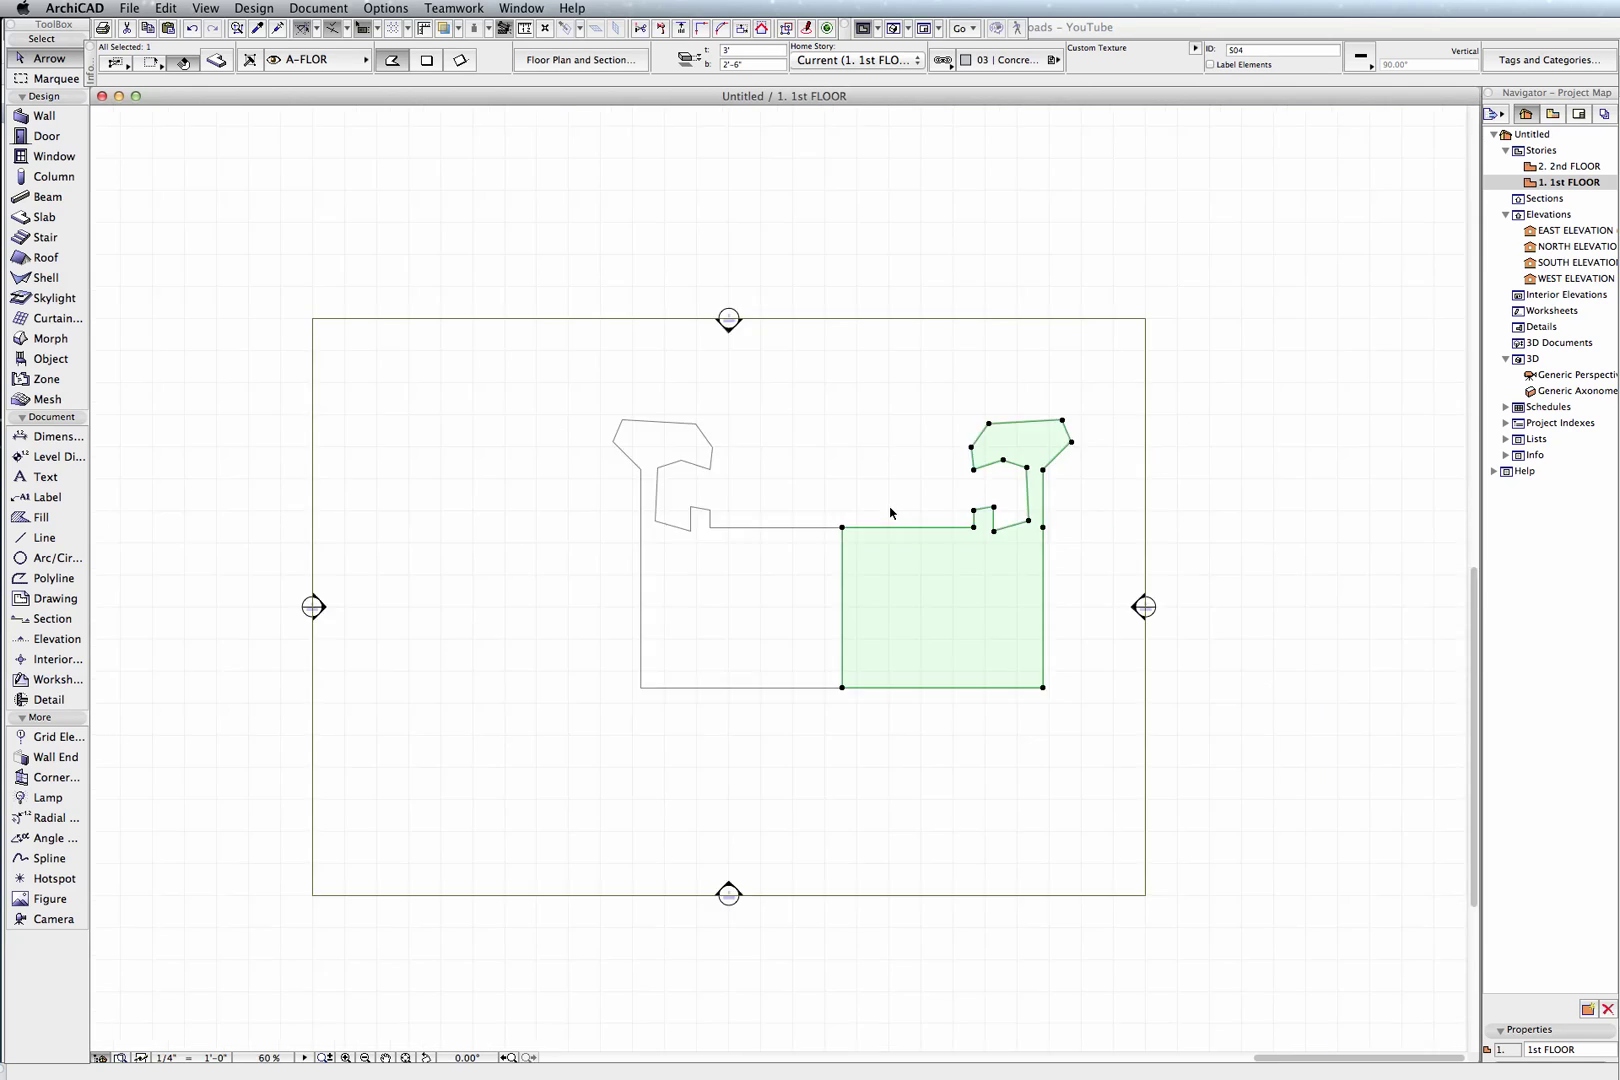
scroll(990, 621, "up", 5)
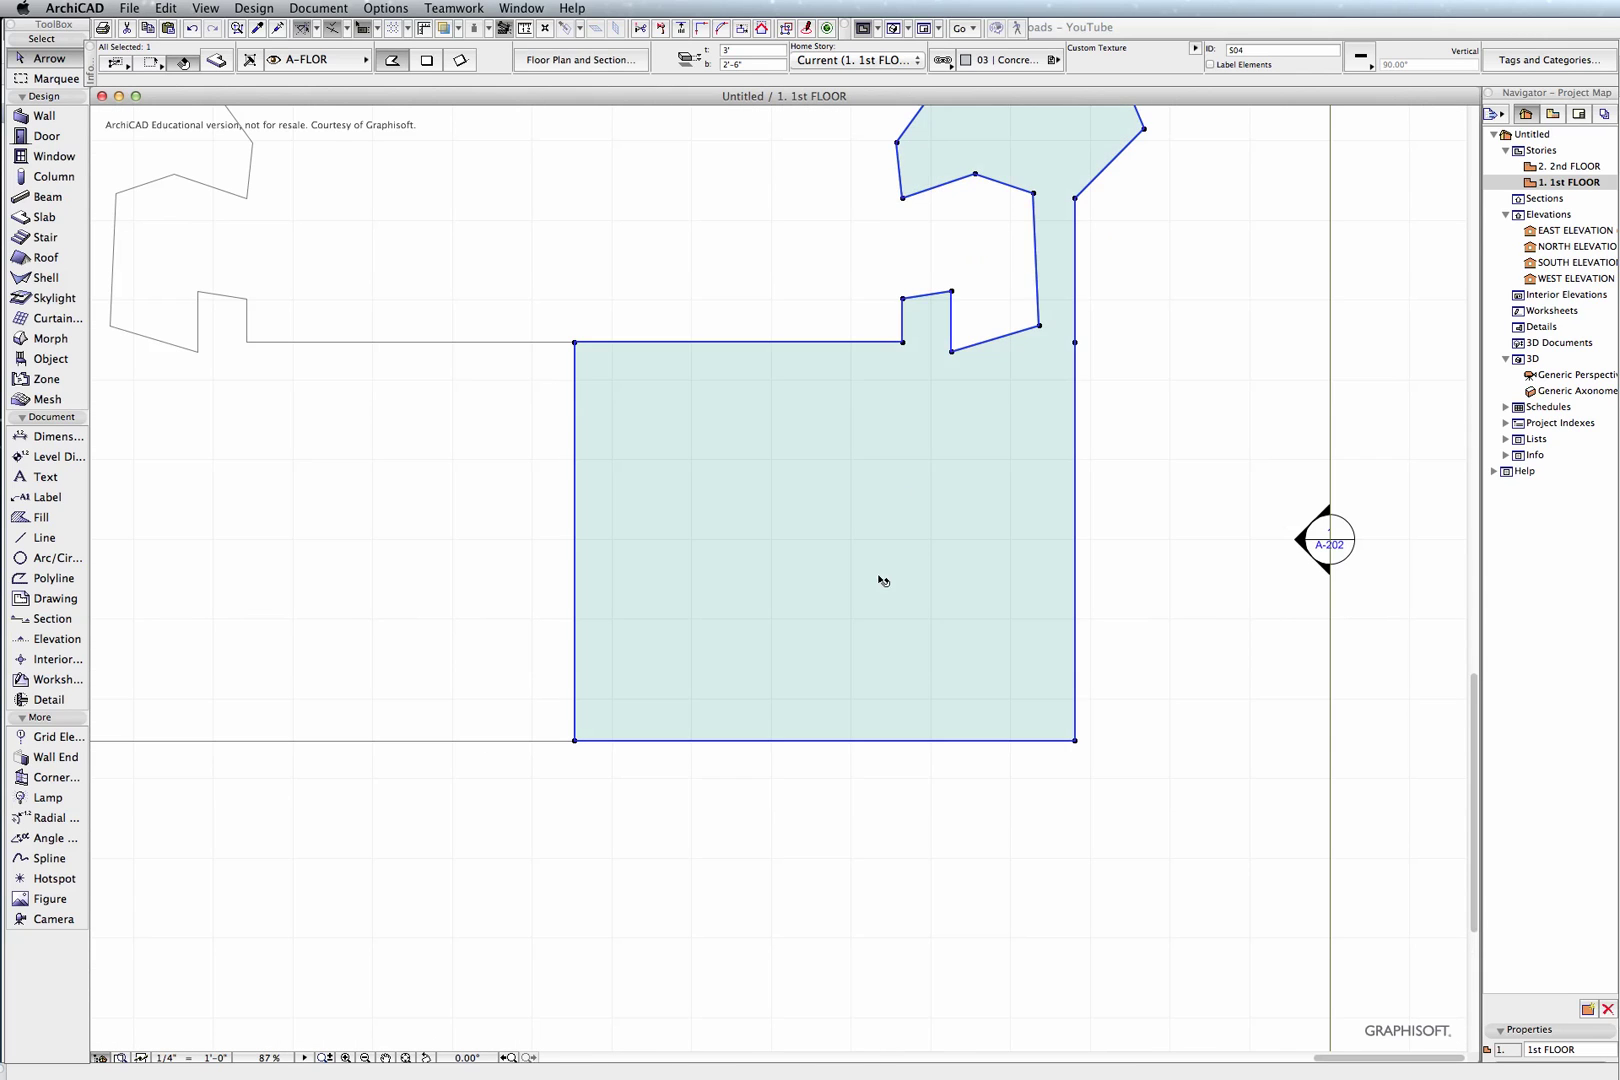
key("F3")
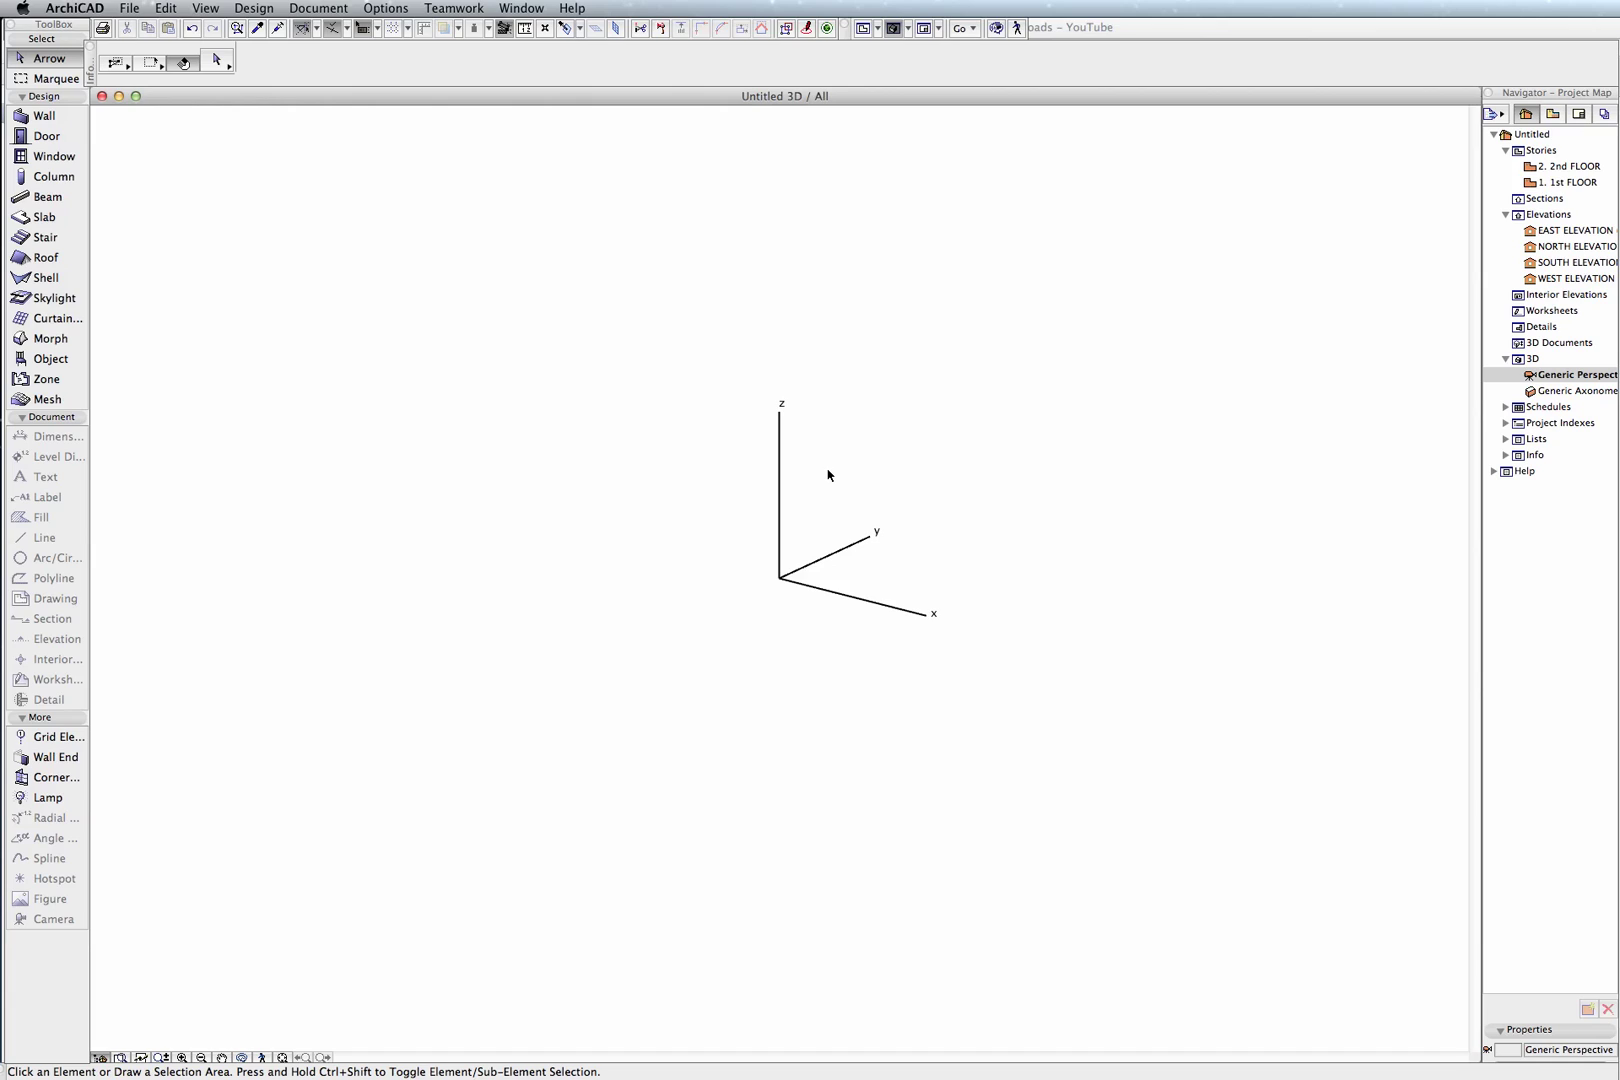
Fit the model in the 3D window and orbit and zoom to show the raised slab above the other.
left_click(281, 1058)
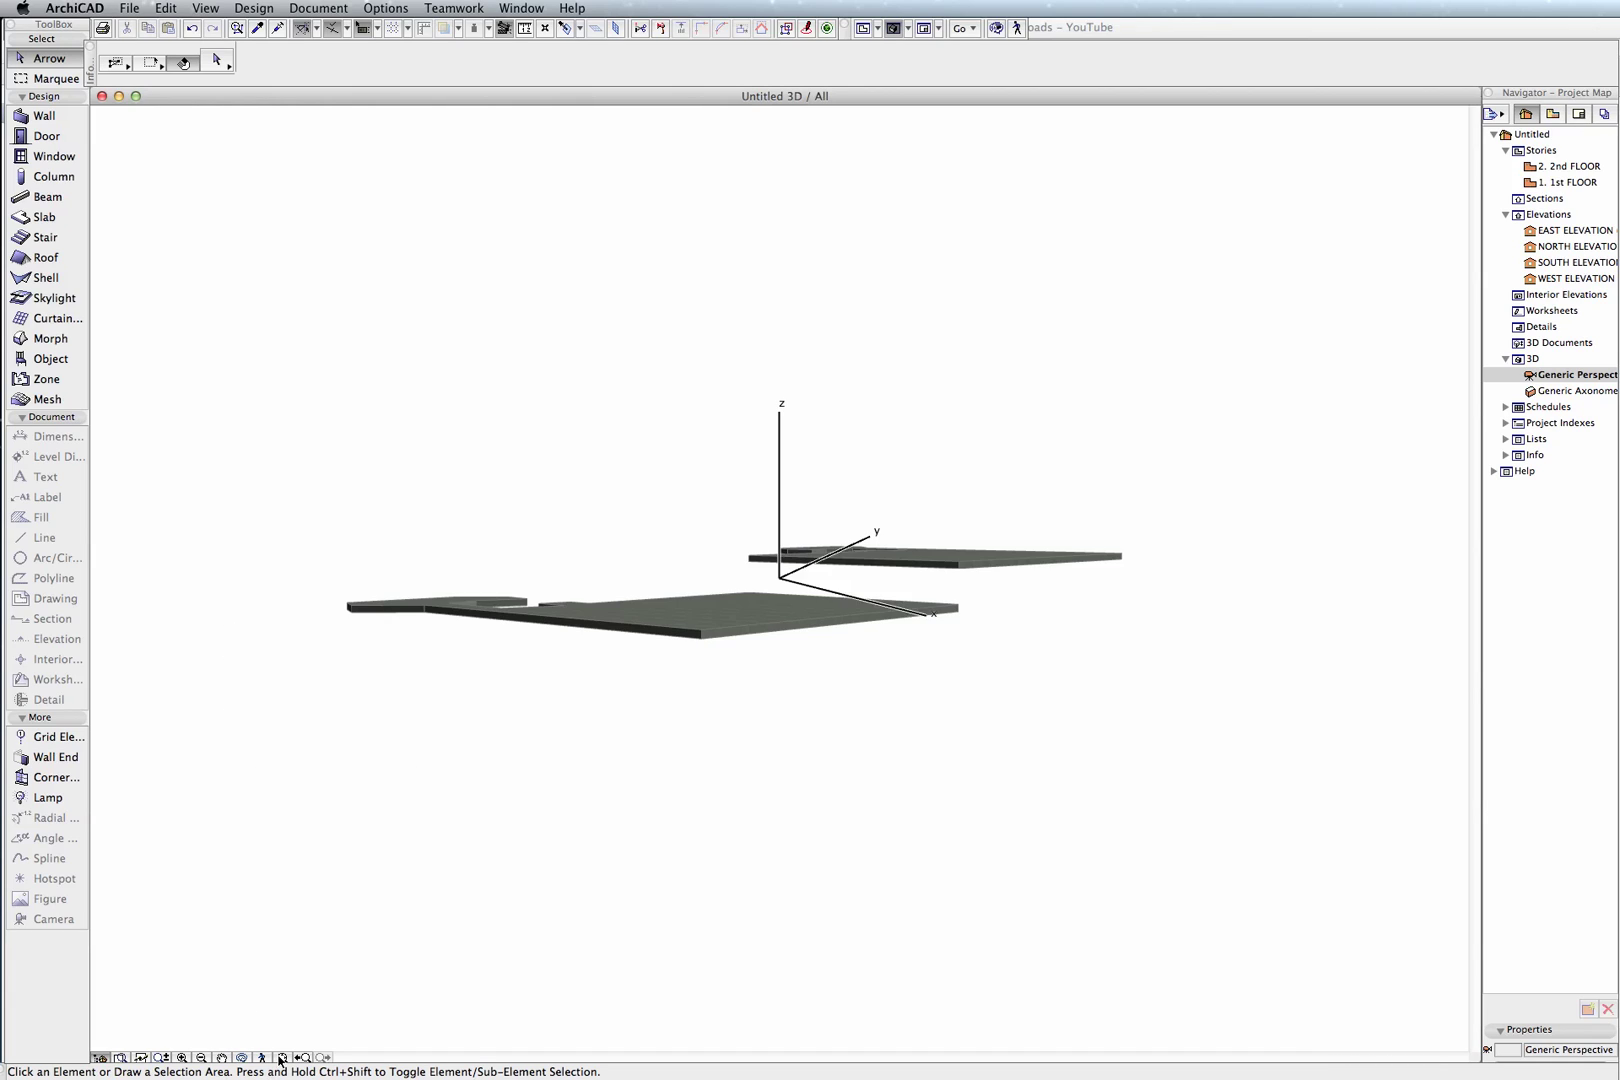
left_click_drag(1129, 603, 940, 582)
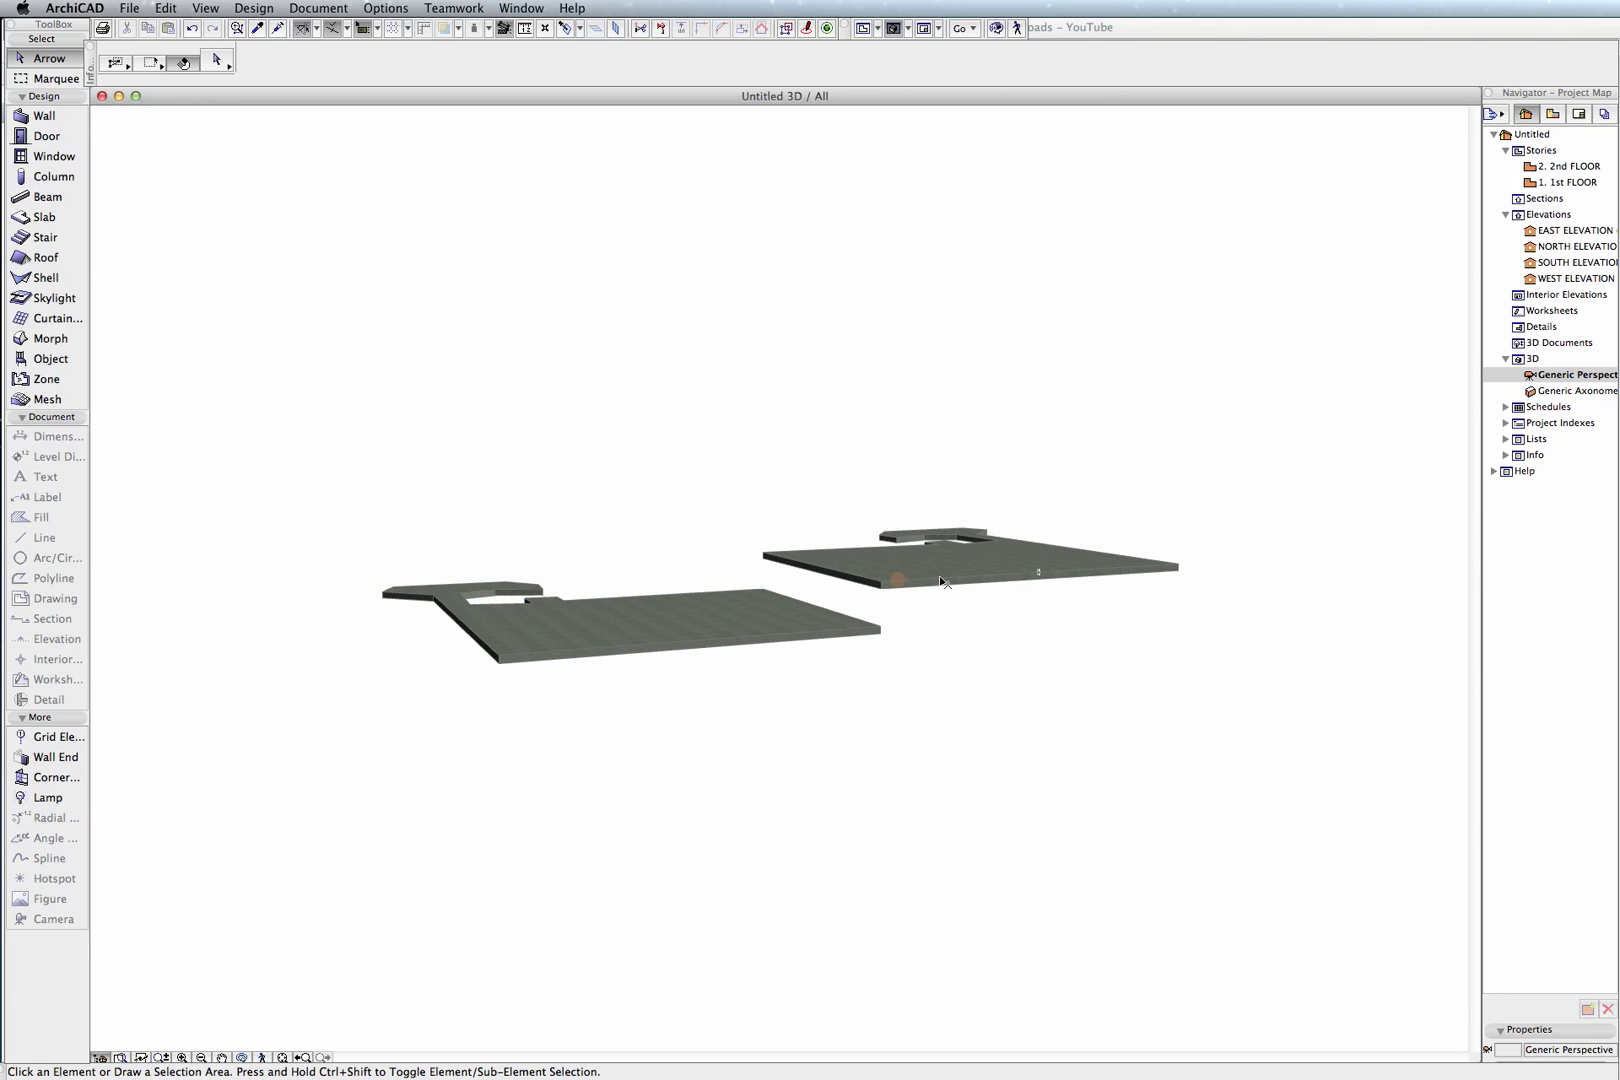
scroll(940, 582, "up", 3)
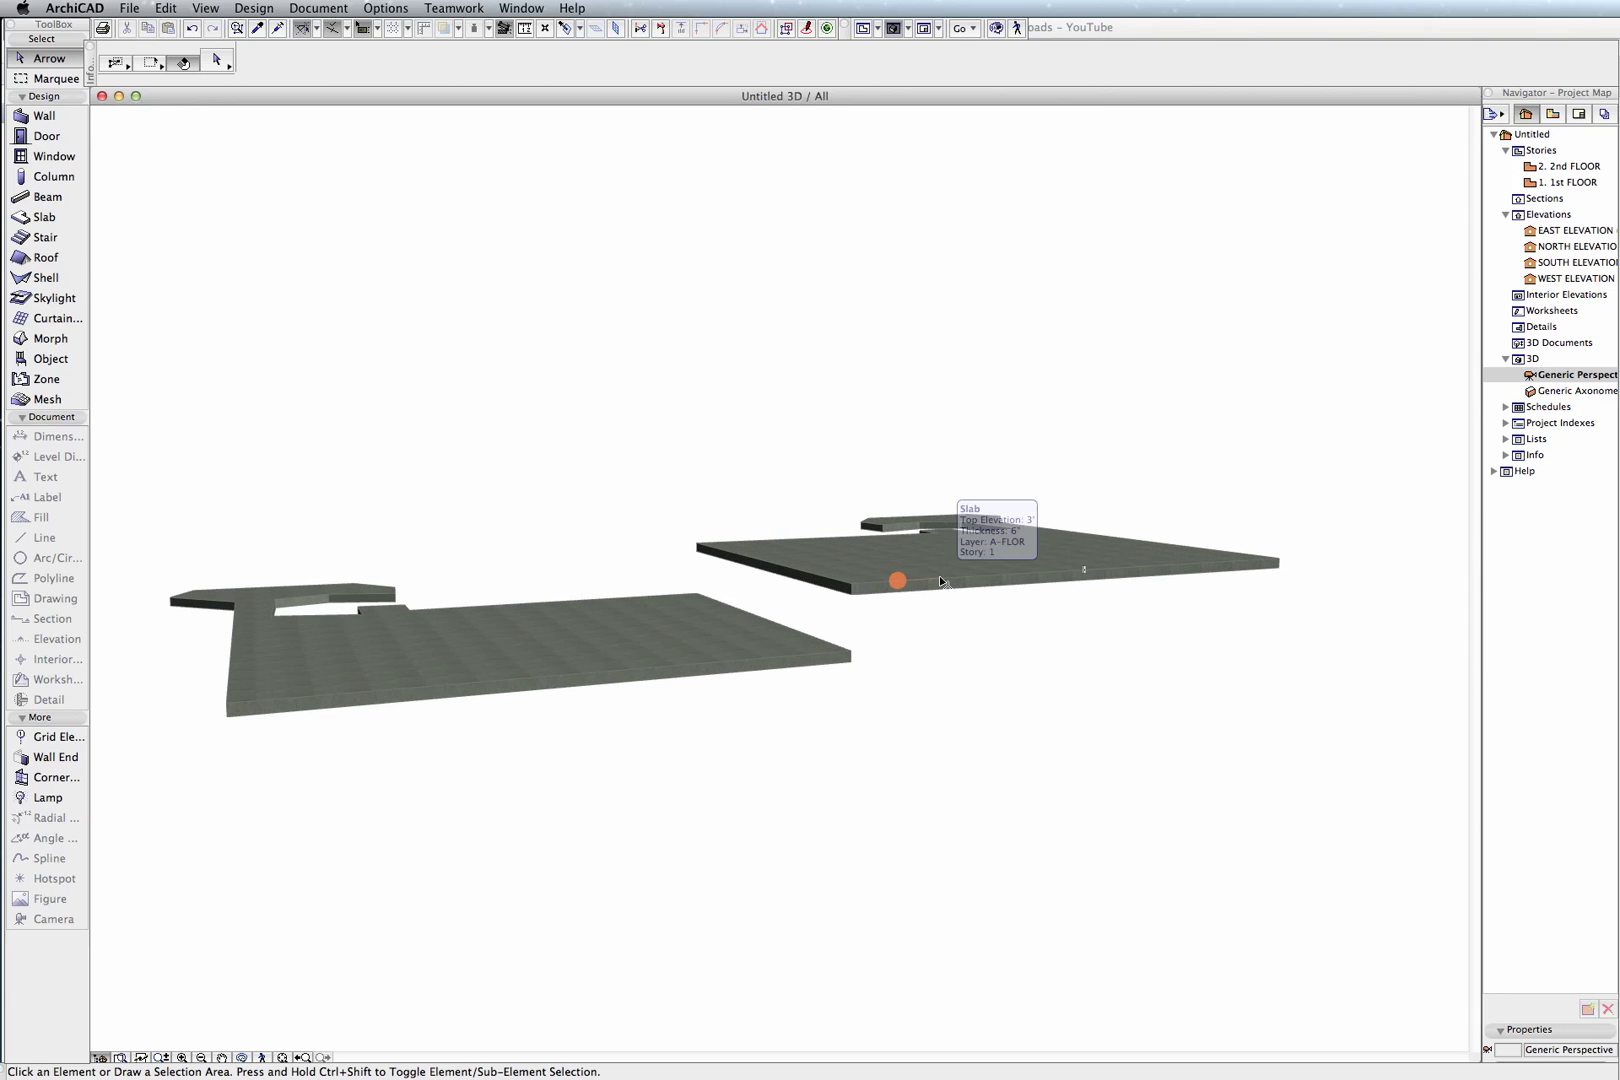
Elevate the right-hand slab by -3 feet so both sit level, check in 3D, and return to the floor plan.
left_click(940, 582)
key("F2")
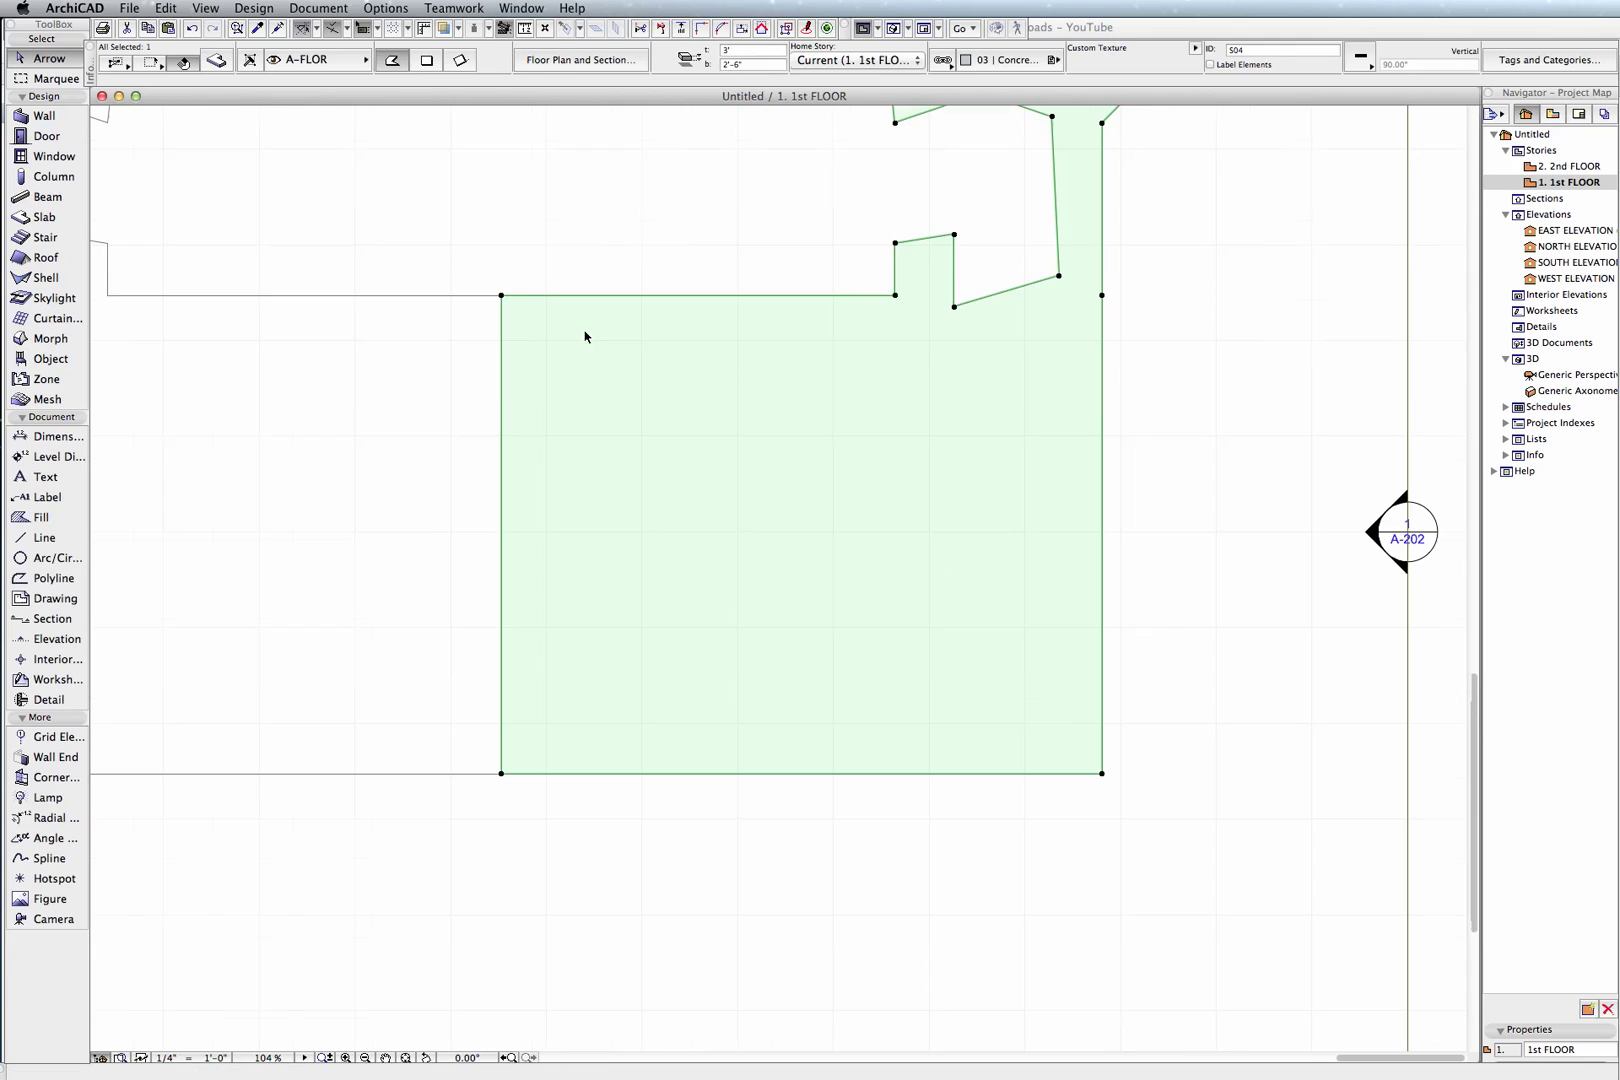
left_click(503, 297)
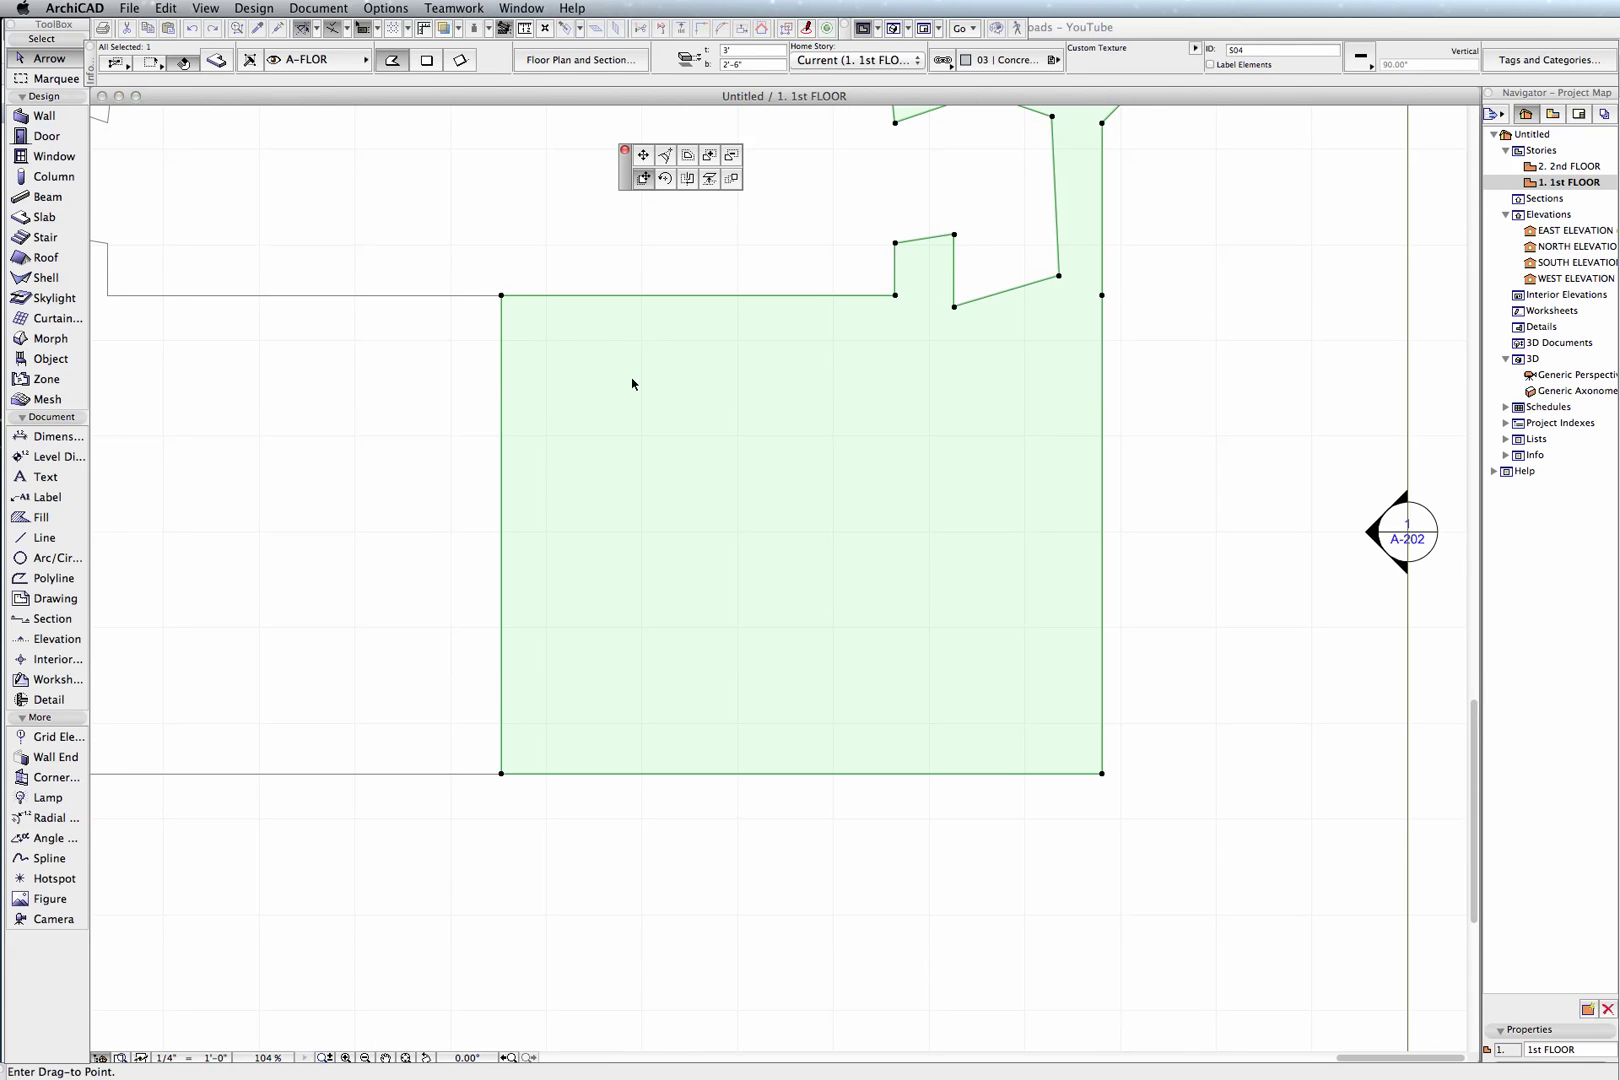
left_click(711, 179)
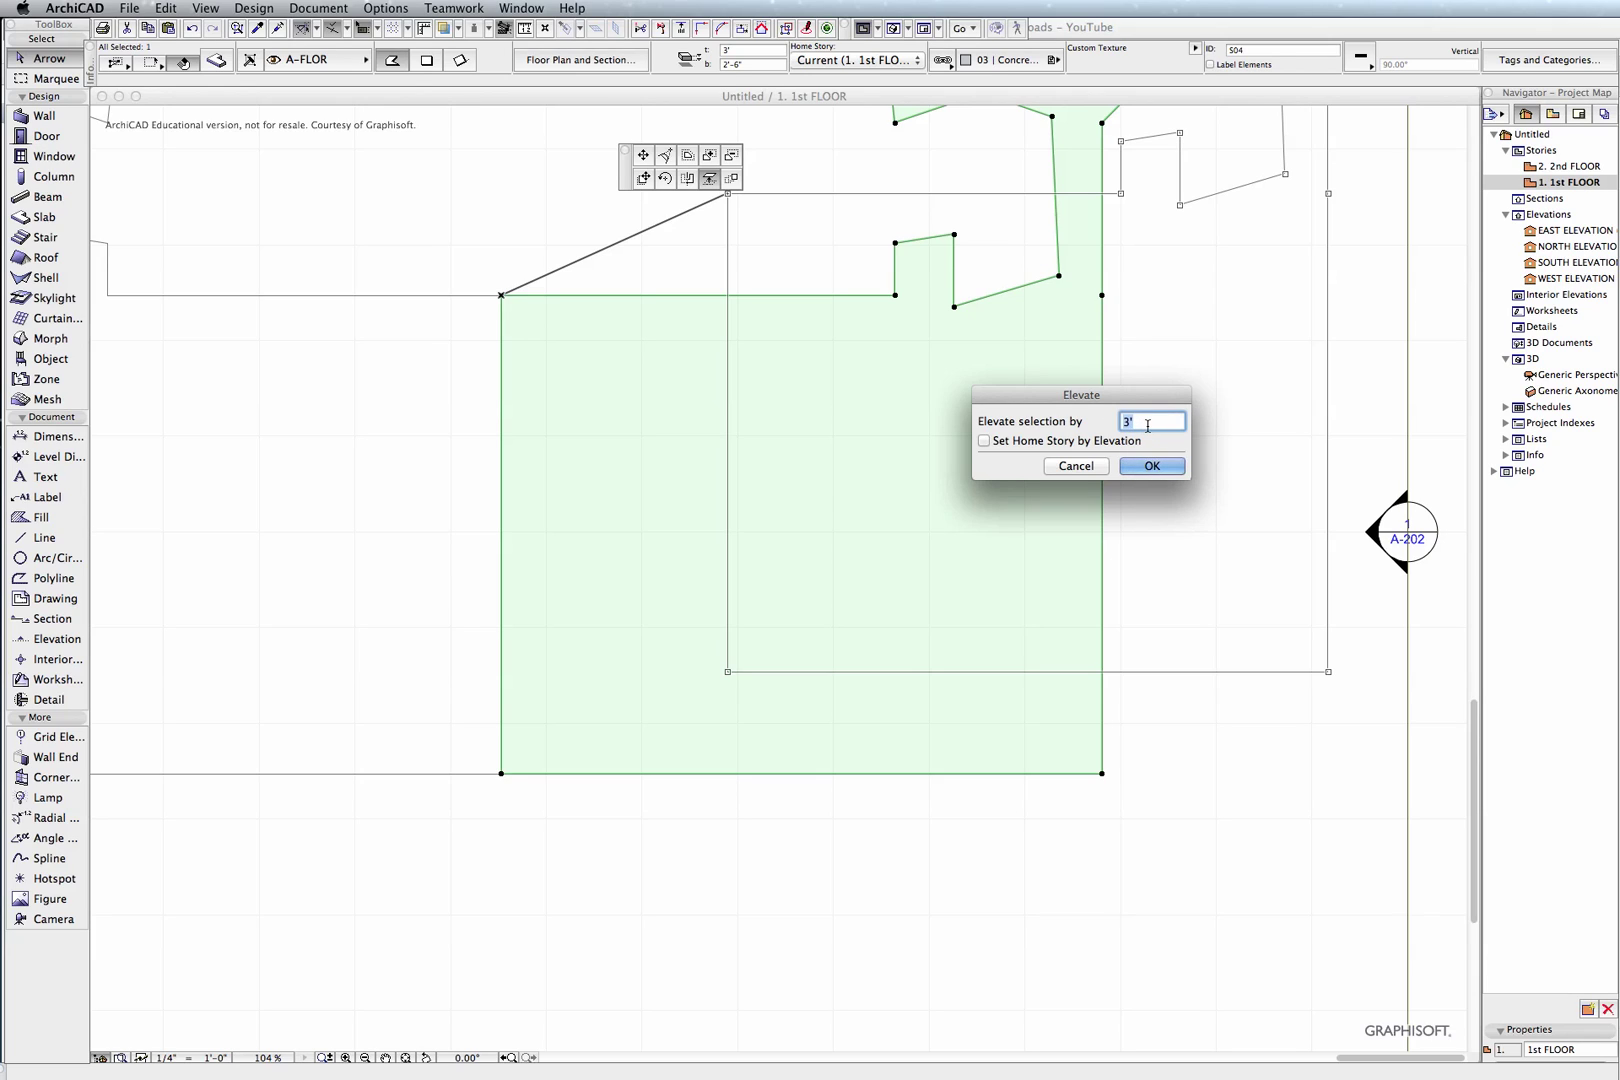
type("-3")
left_click(1177, 469)
key("F3")
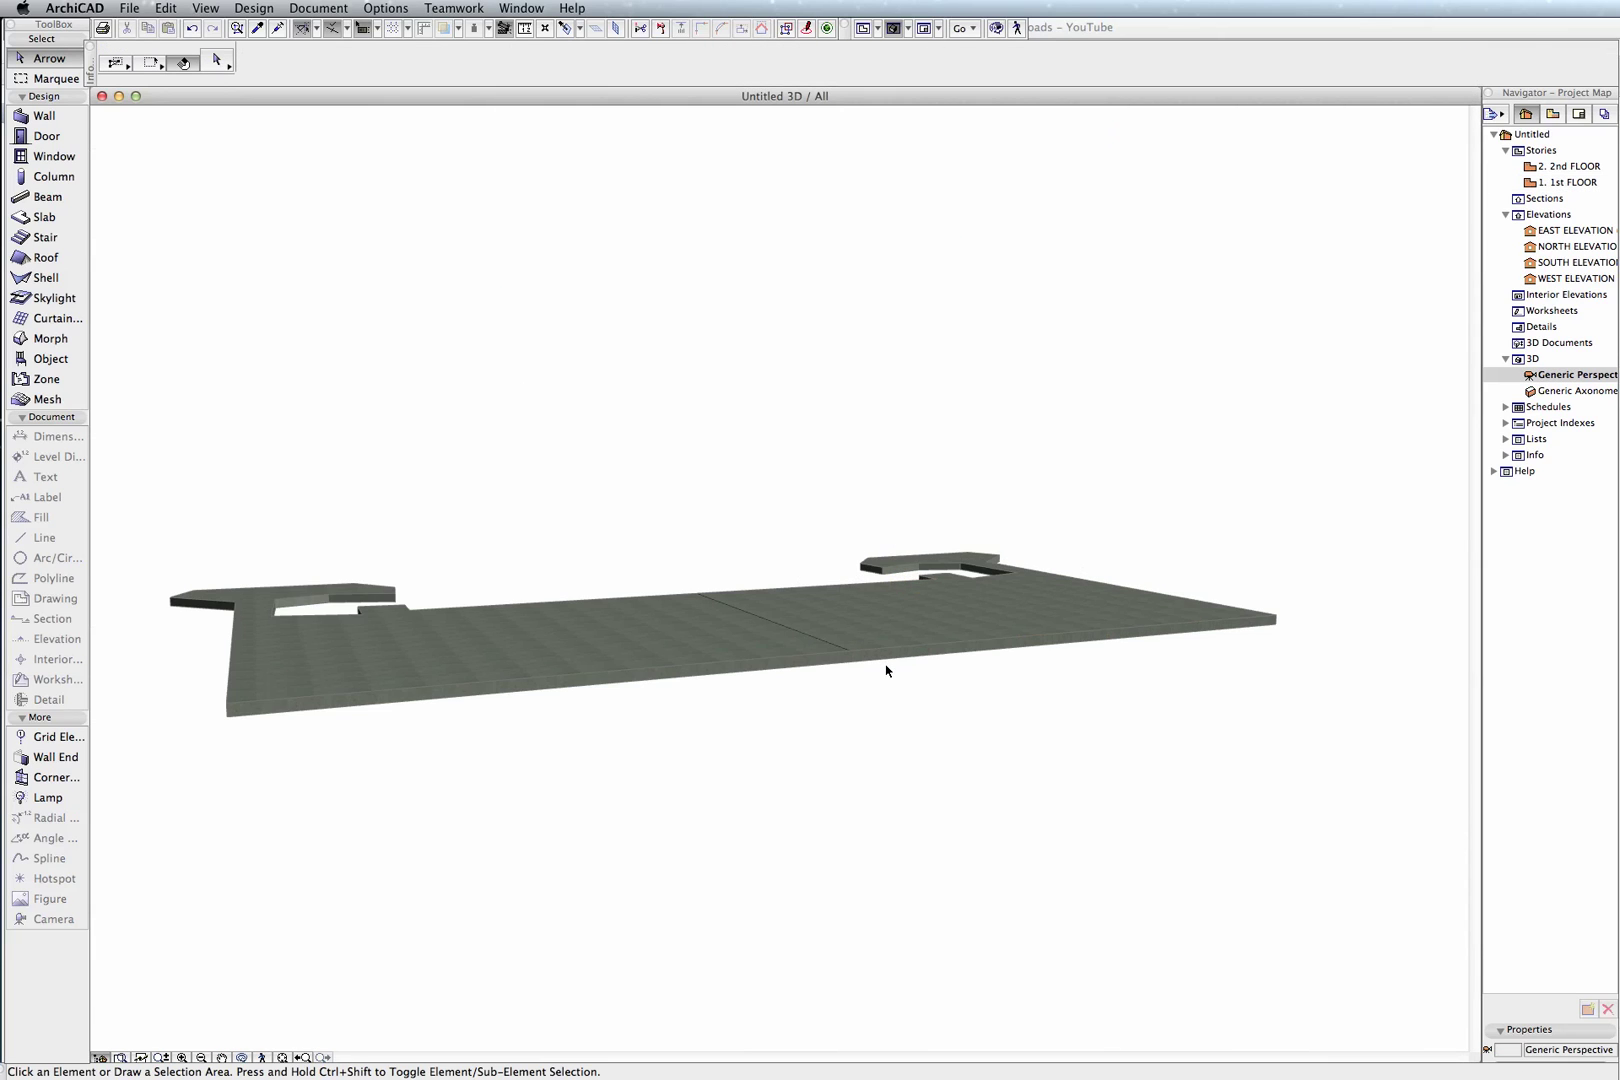
key("F2")
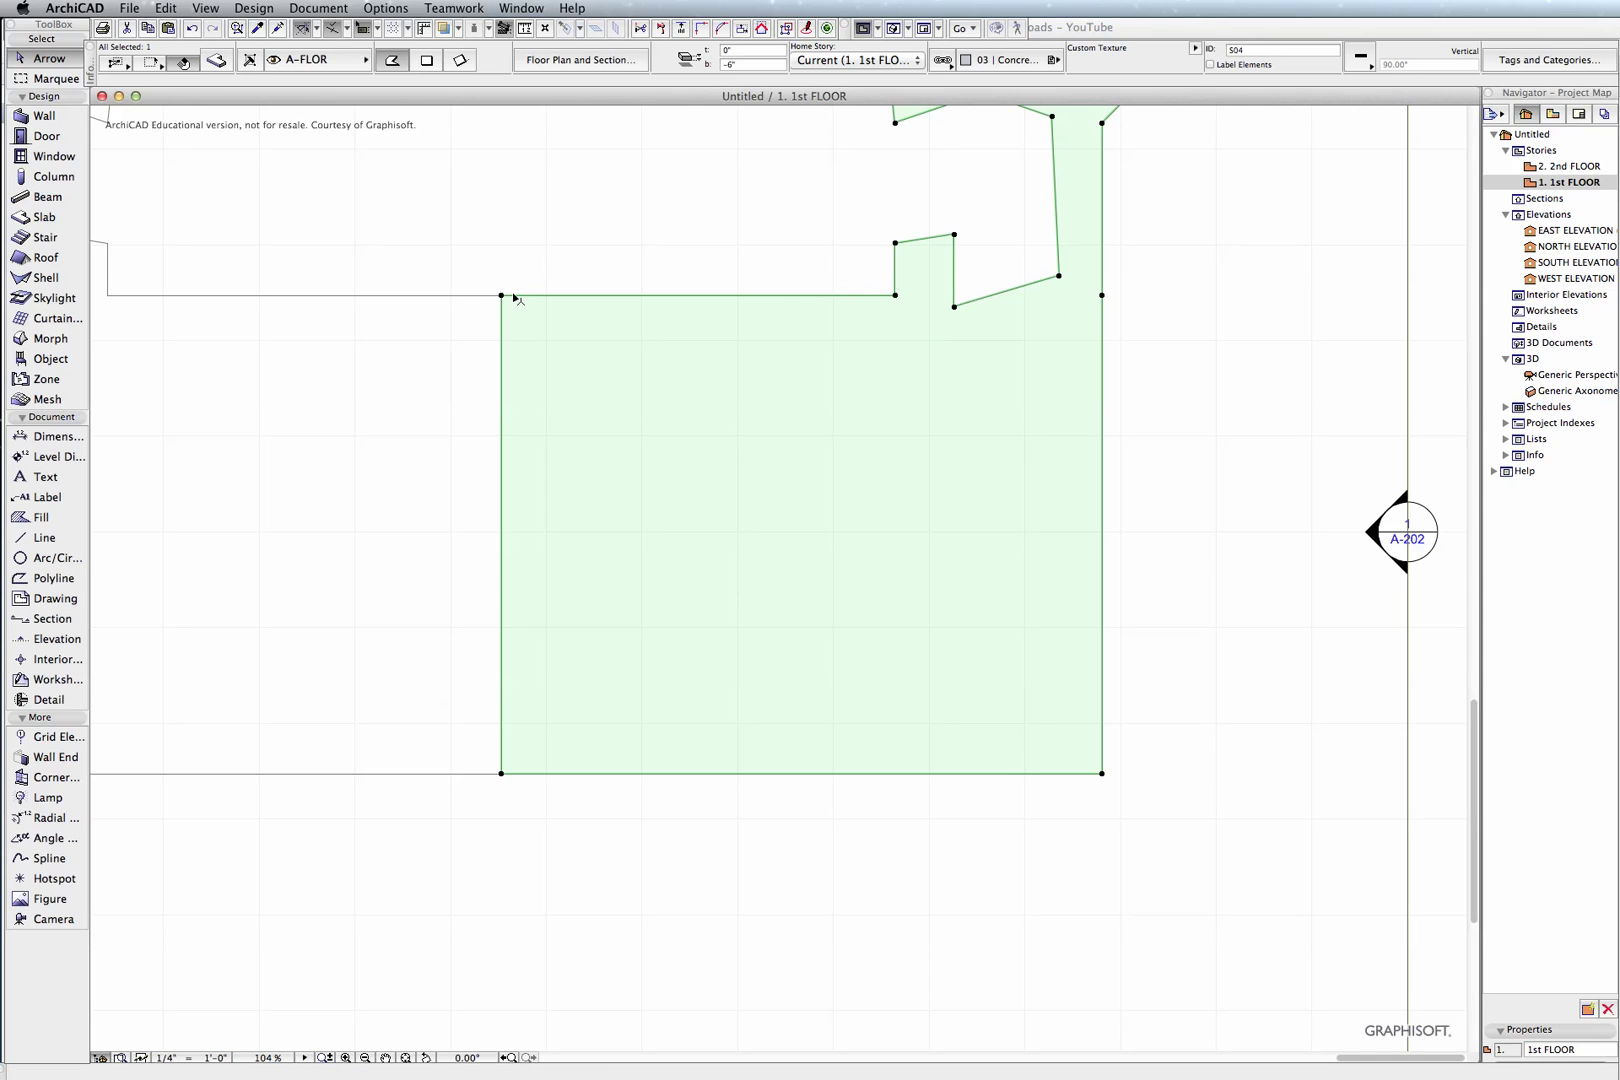
Set Multiply for the right-hand slab to Drag with Spread at 25 spacing and confirm.
scroll(810, 600, "down", 5)
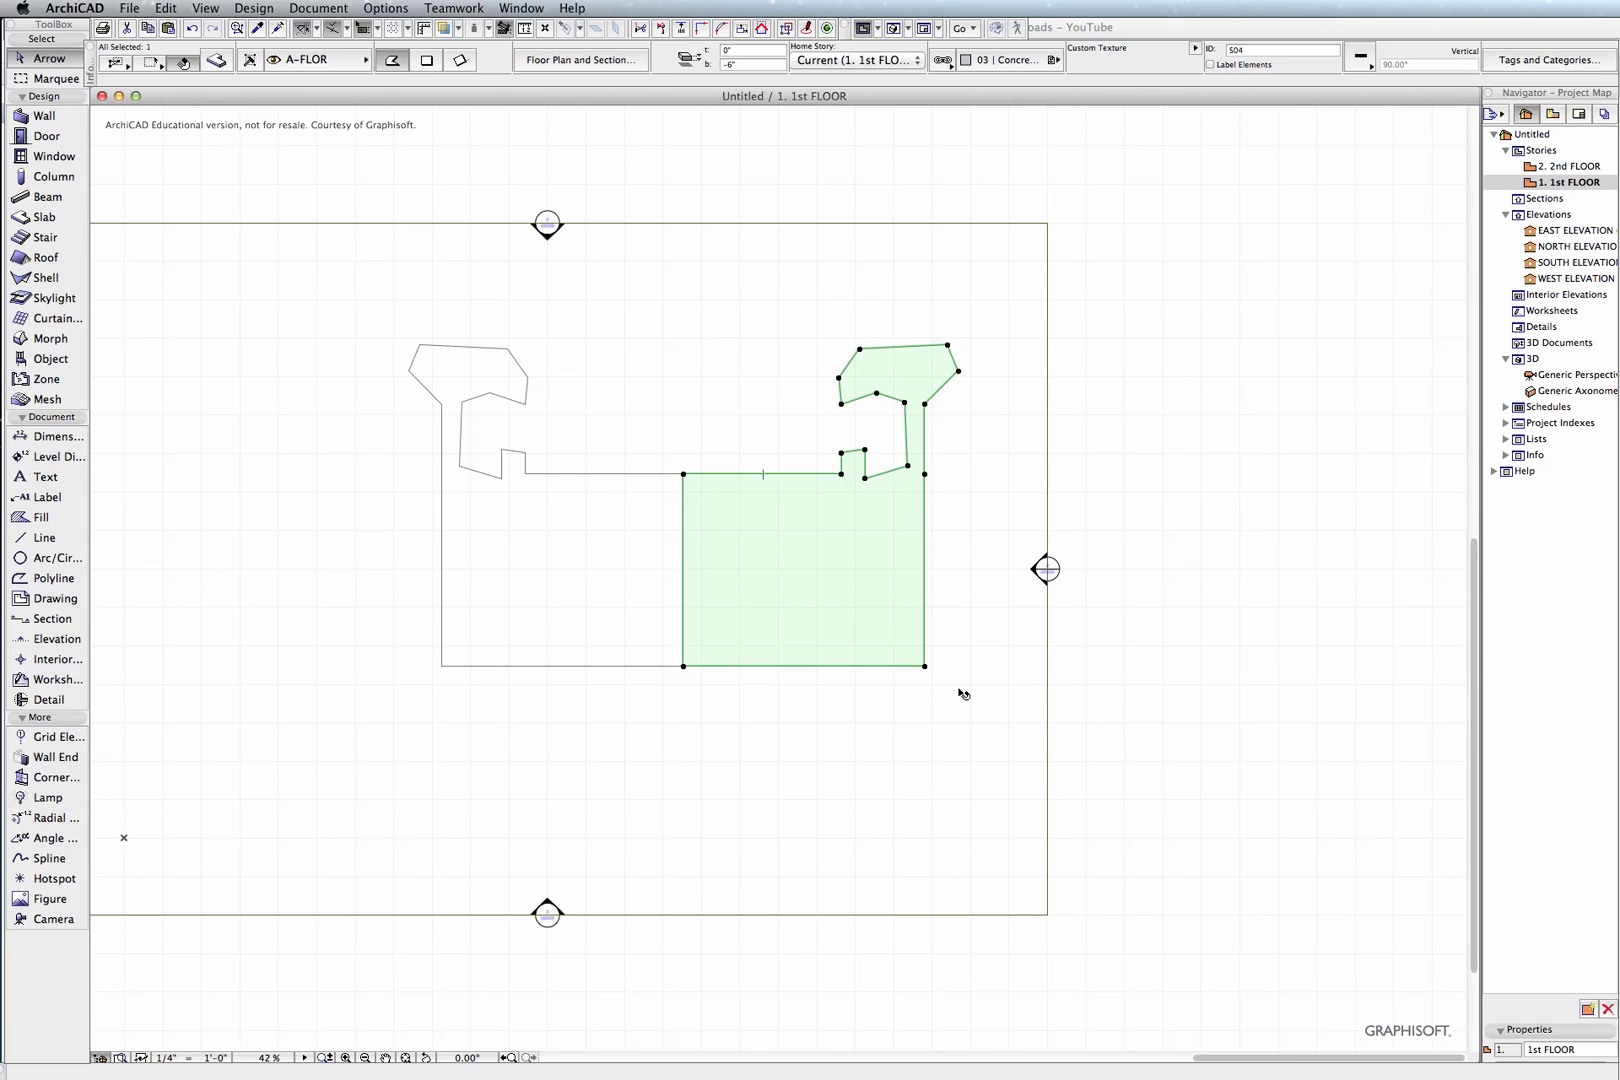
left_click(926, 668)
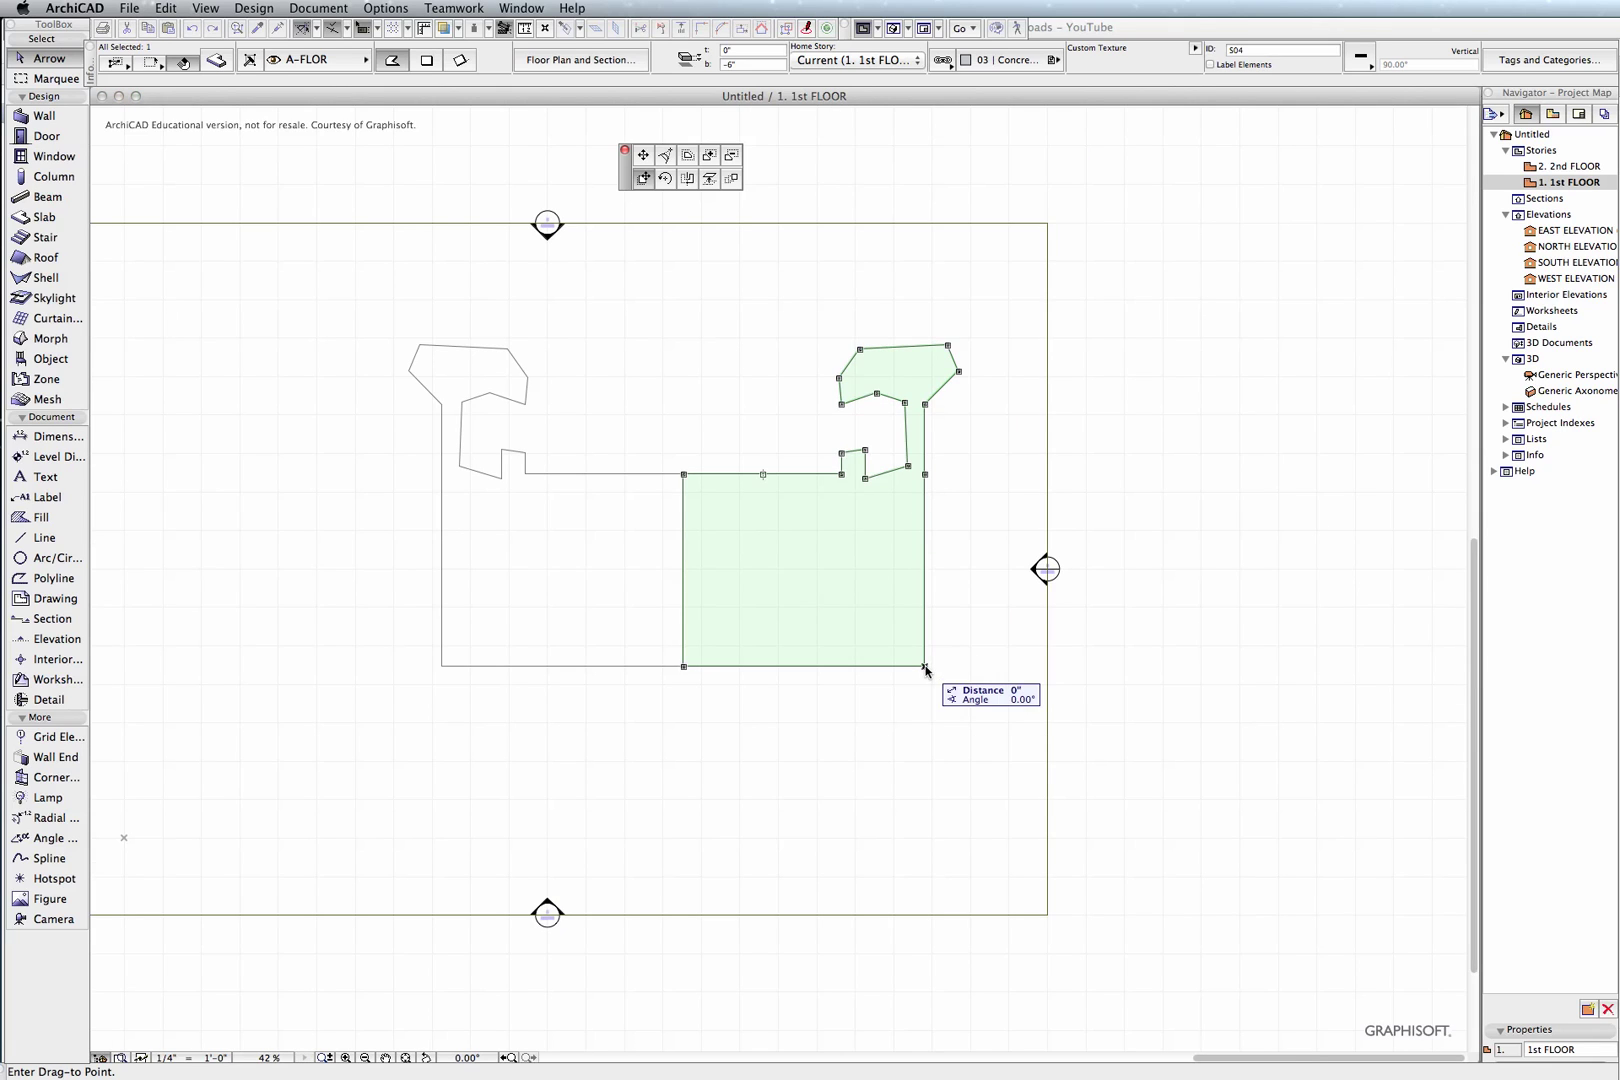
left_click(733, 179)
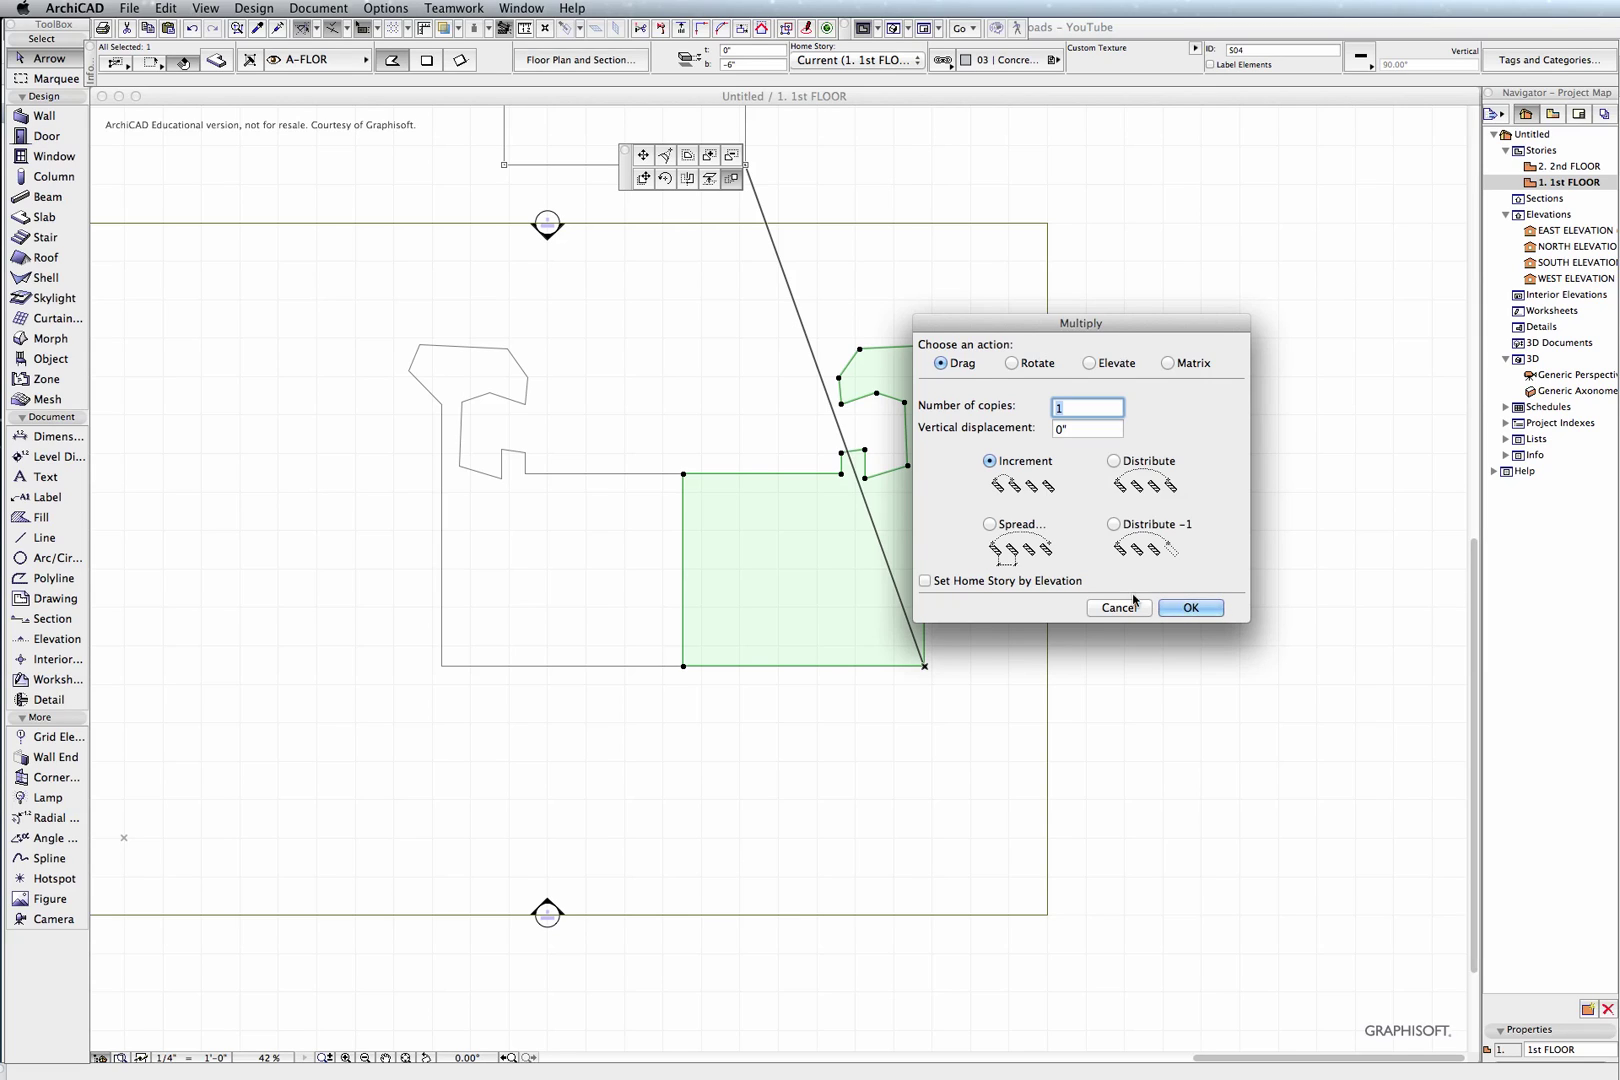
left_click(990, 525)
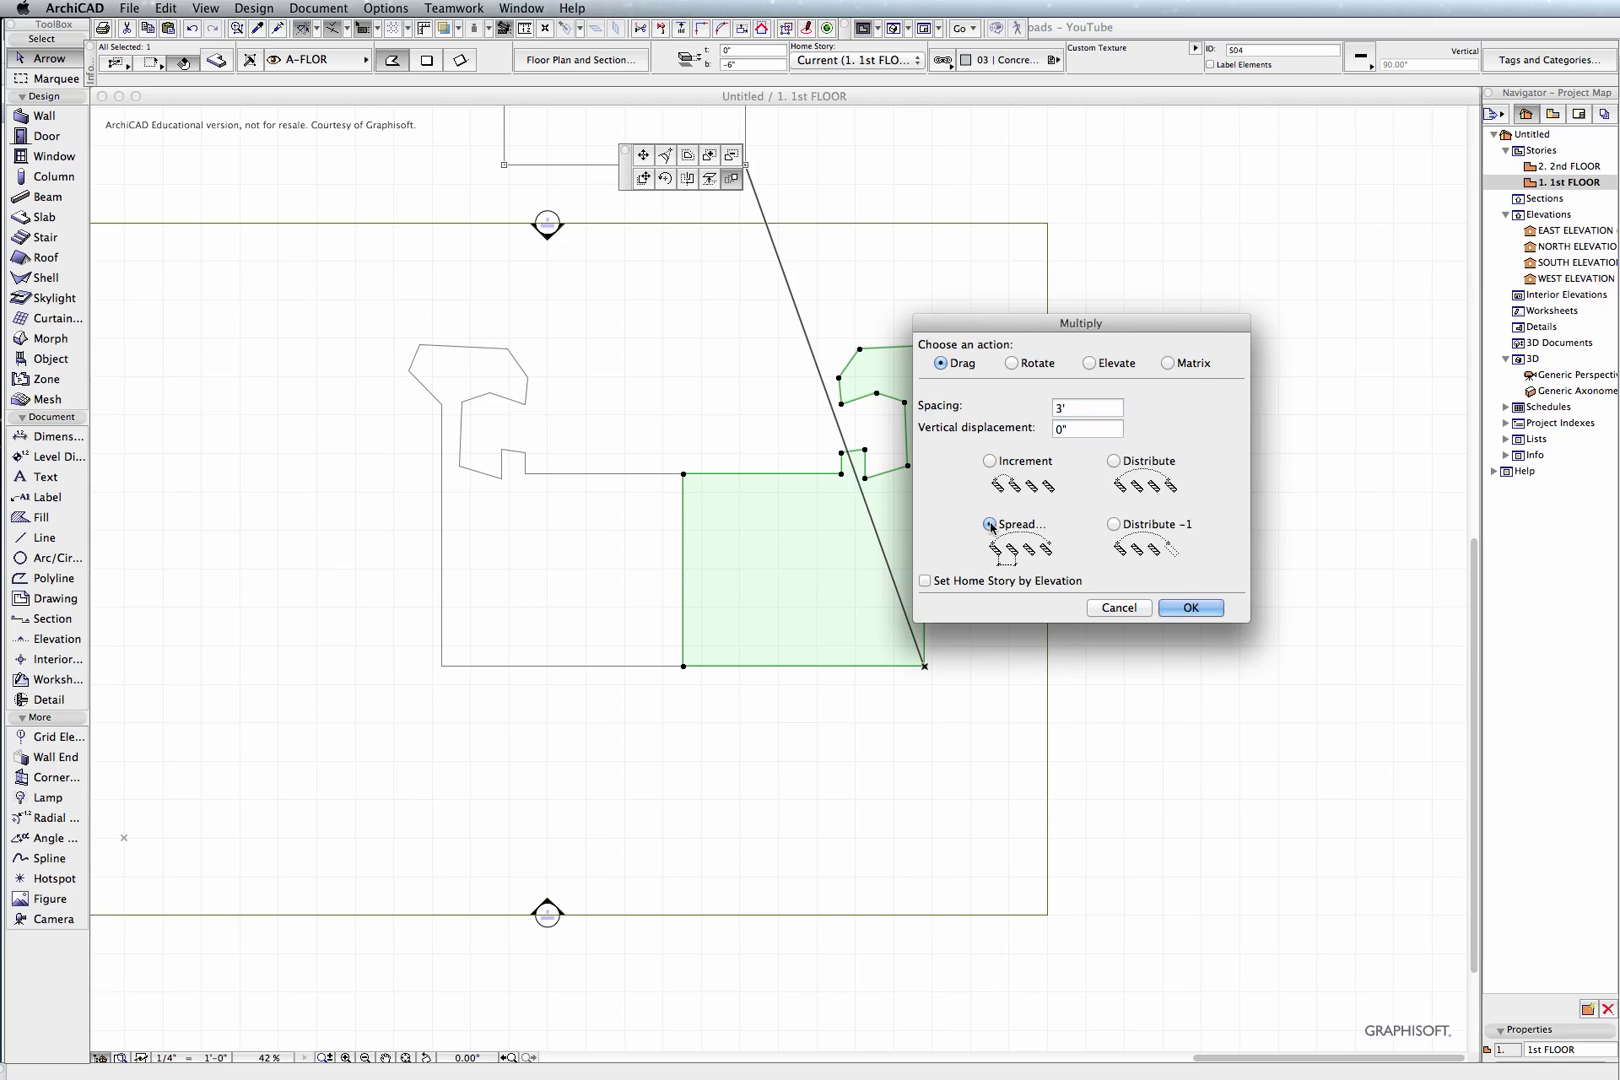
left_click(1102, 408)
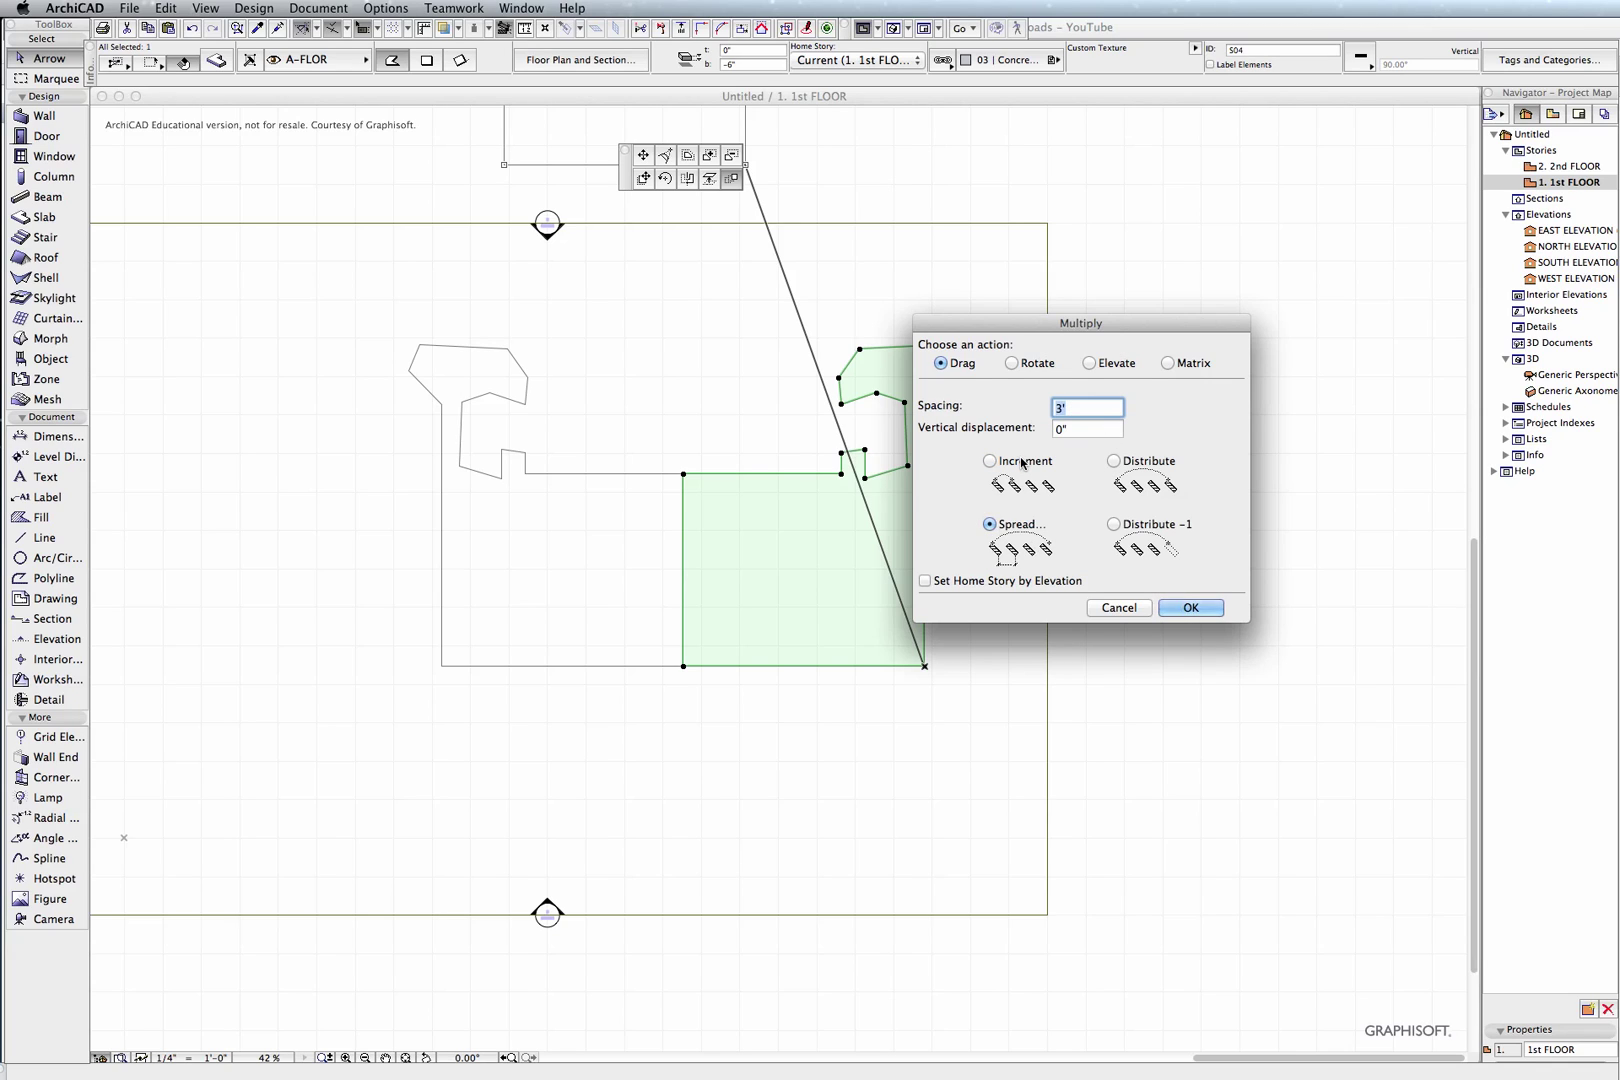
type("25")
left_click(1183, 609)
scroll(985, 526, "down", 5)
scroll(1096, 535, "right", 2)
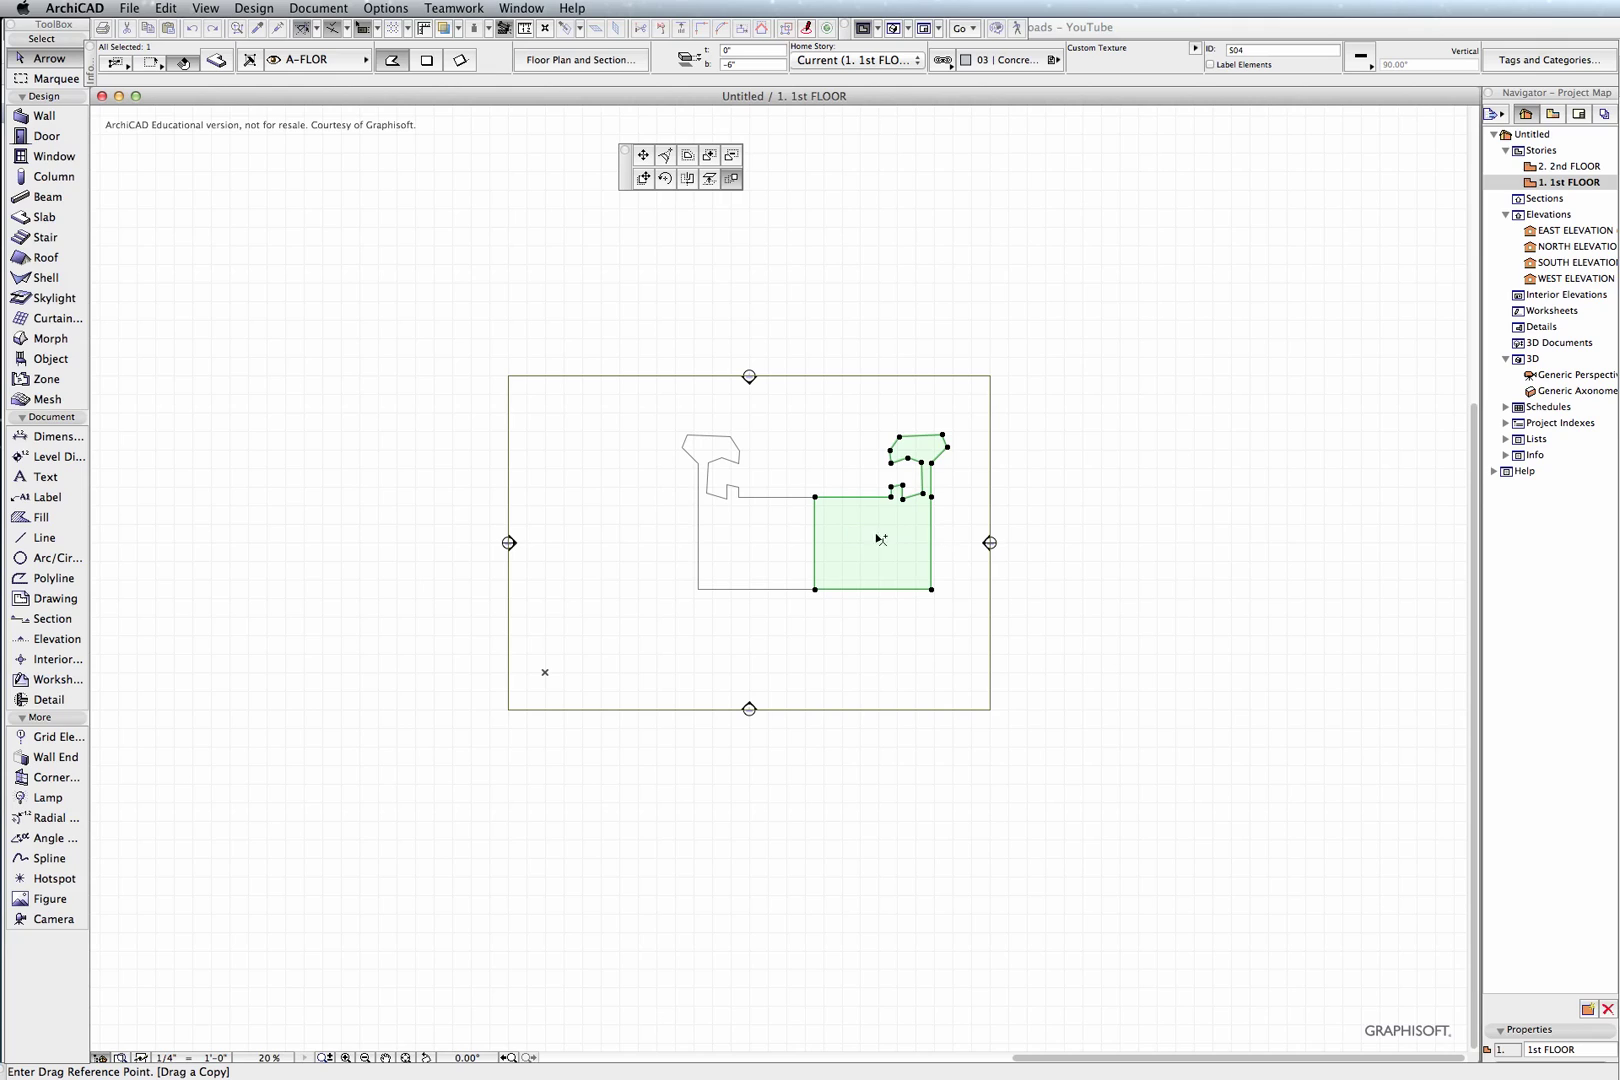
Drag out four evenly spread slab copies to the right of the original, then deselect them.
left_click(864, 538)
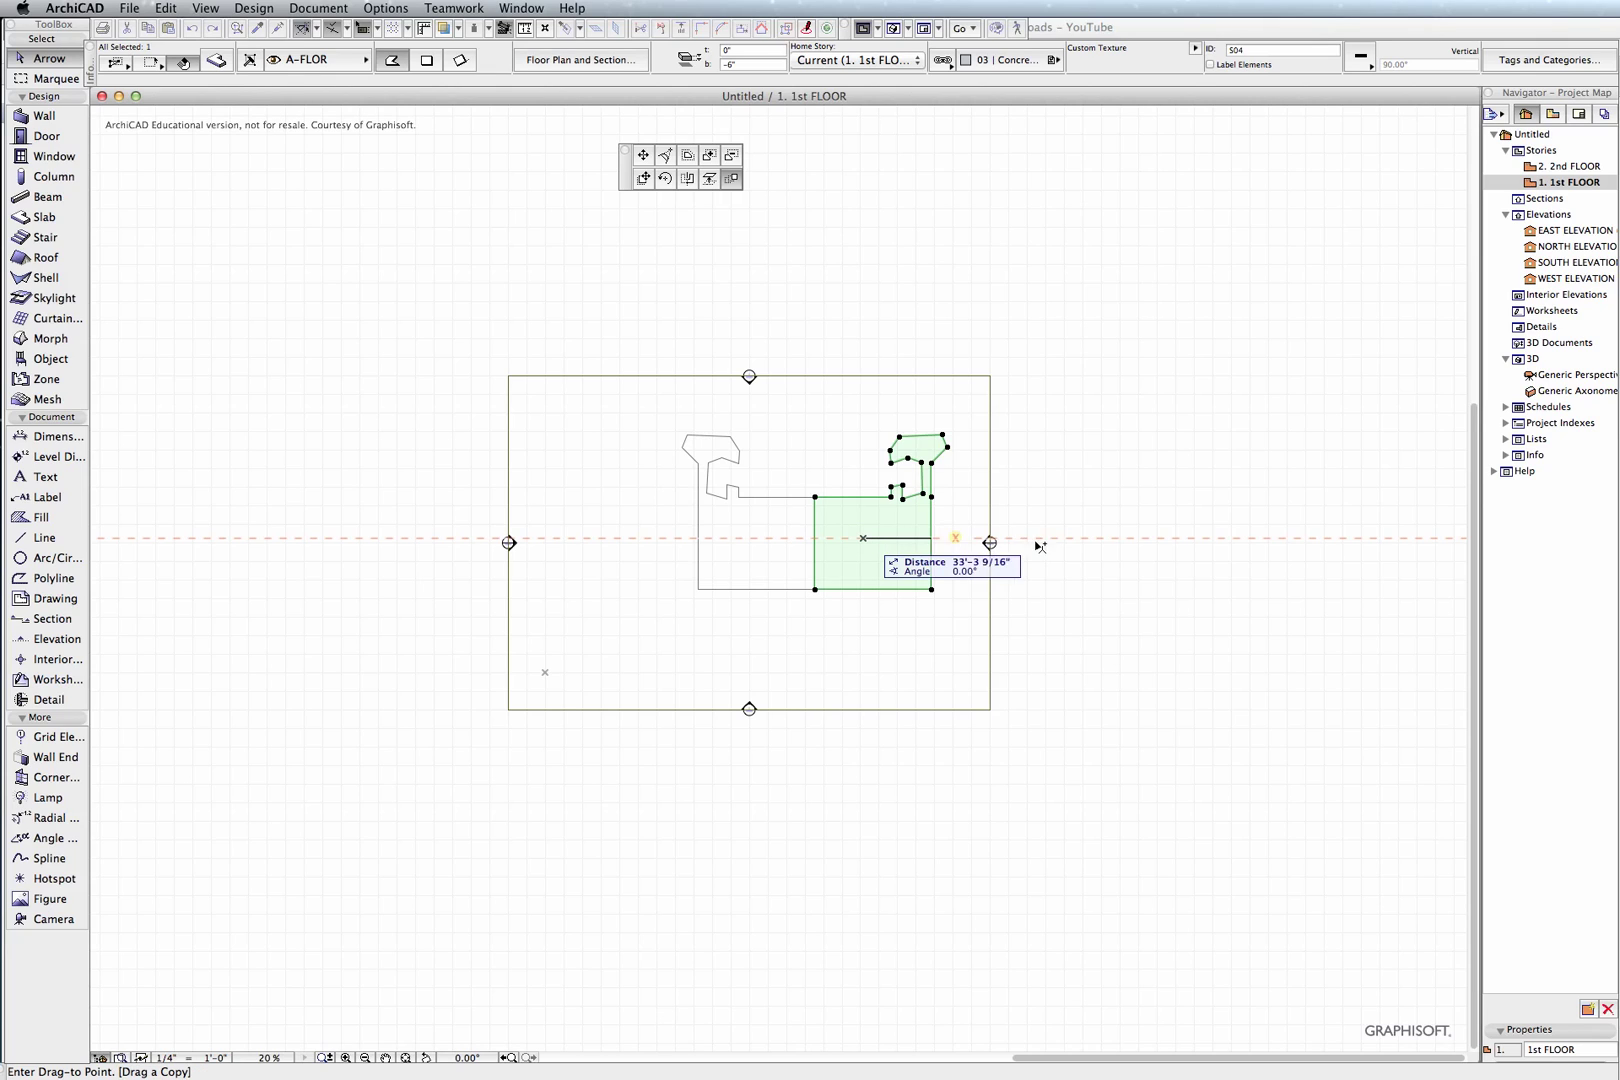
left_click(1369, 540)
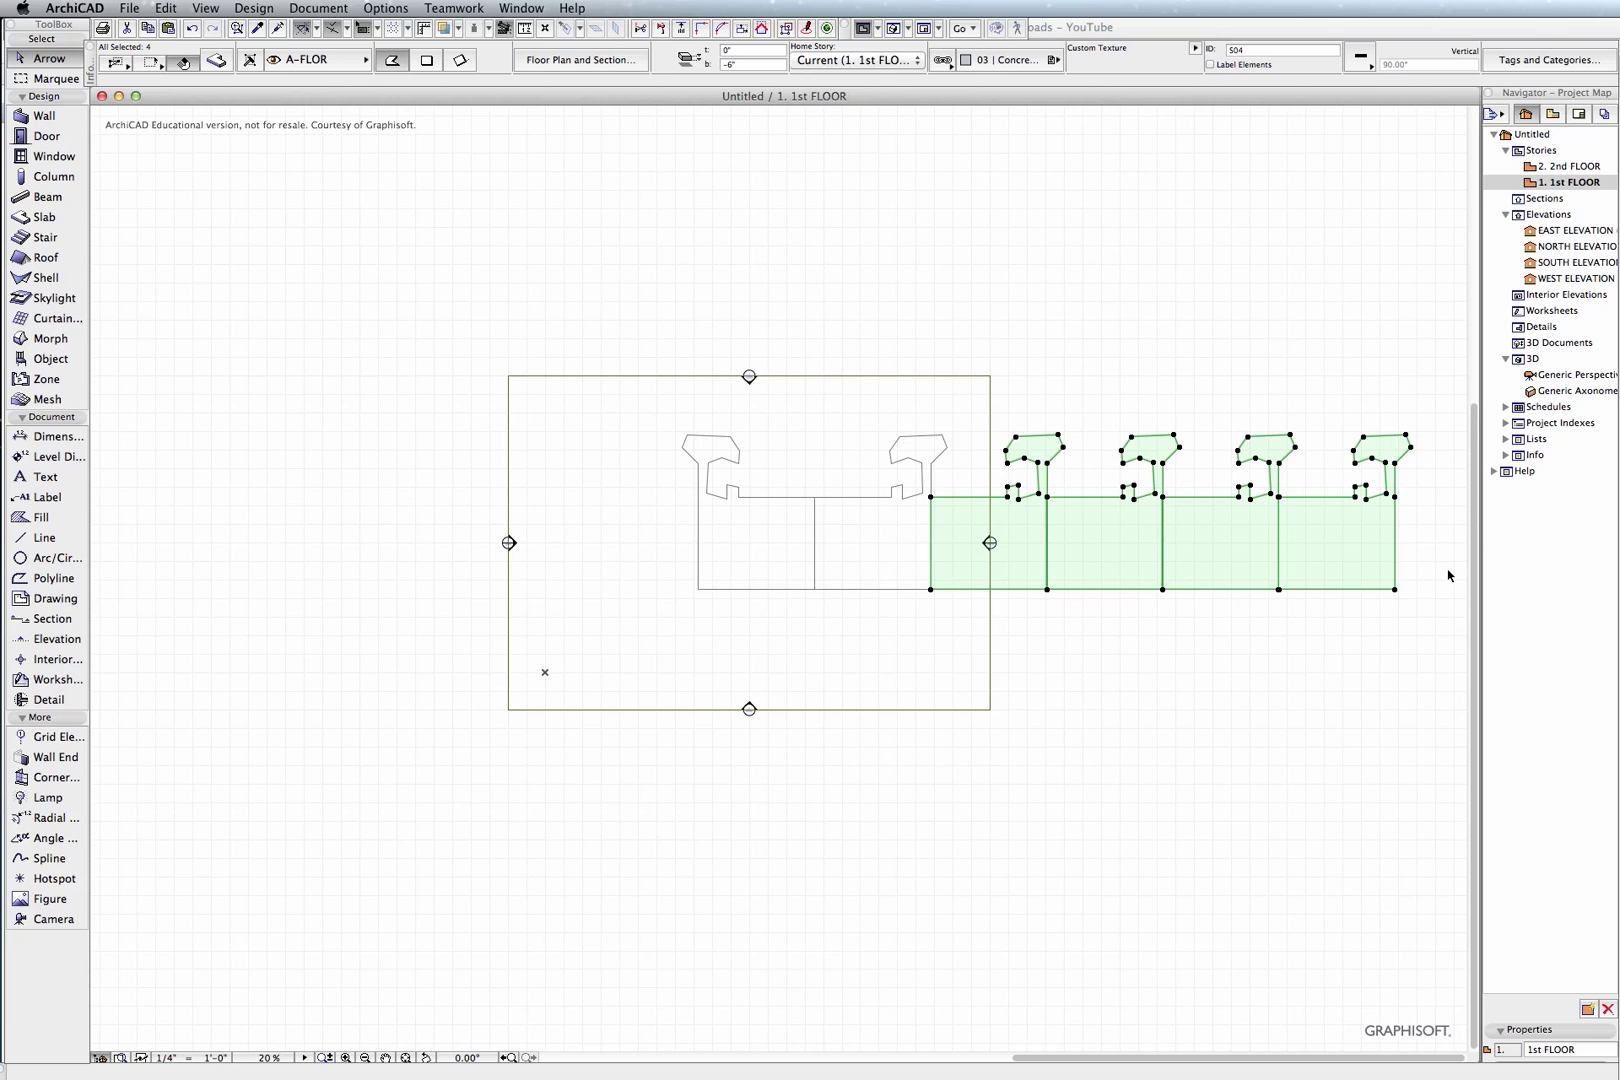
left_click(1382, 654)
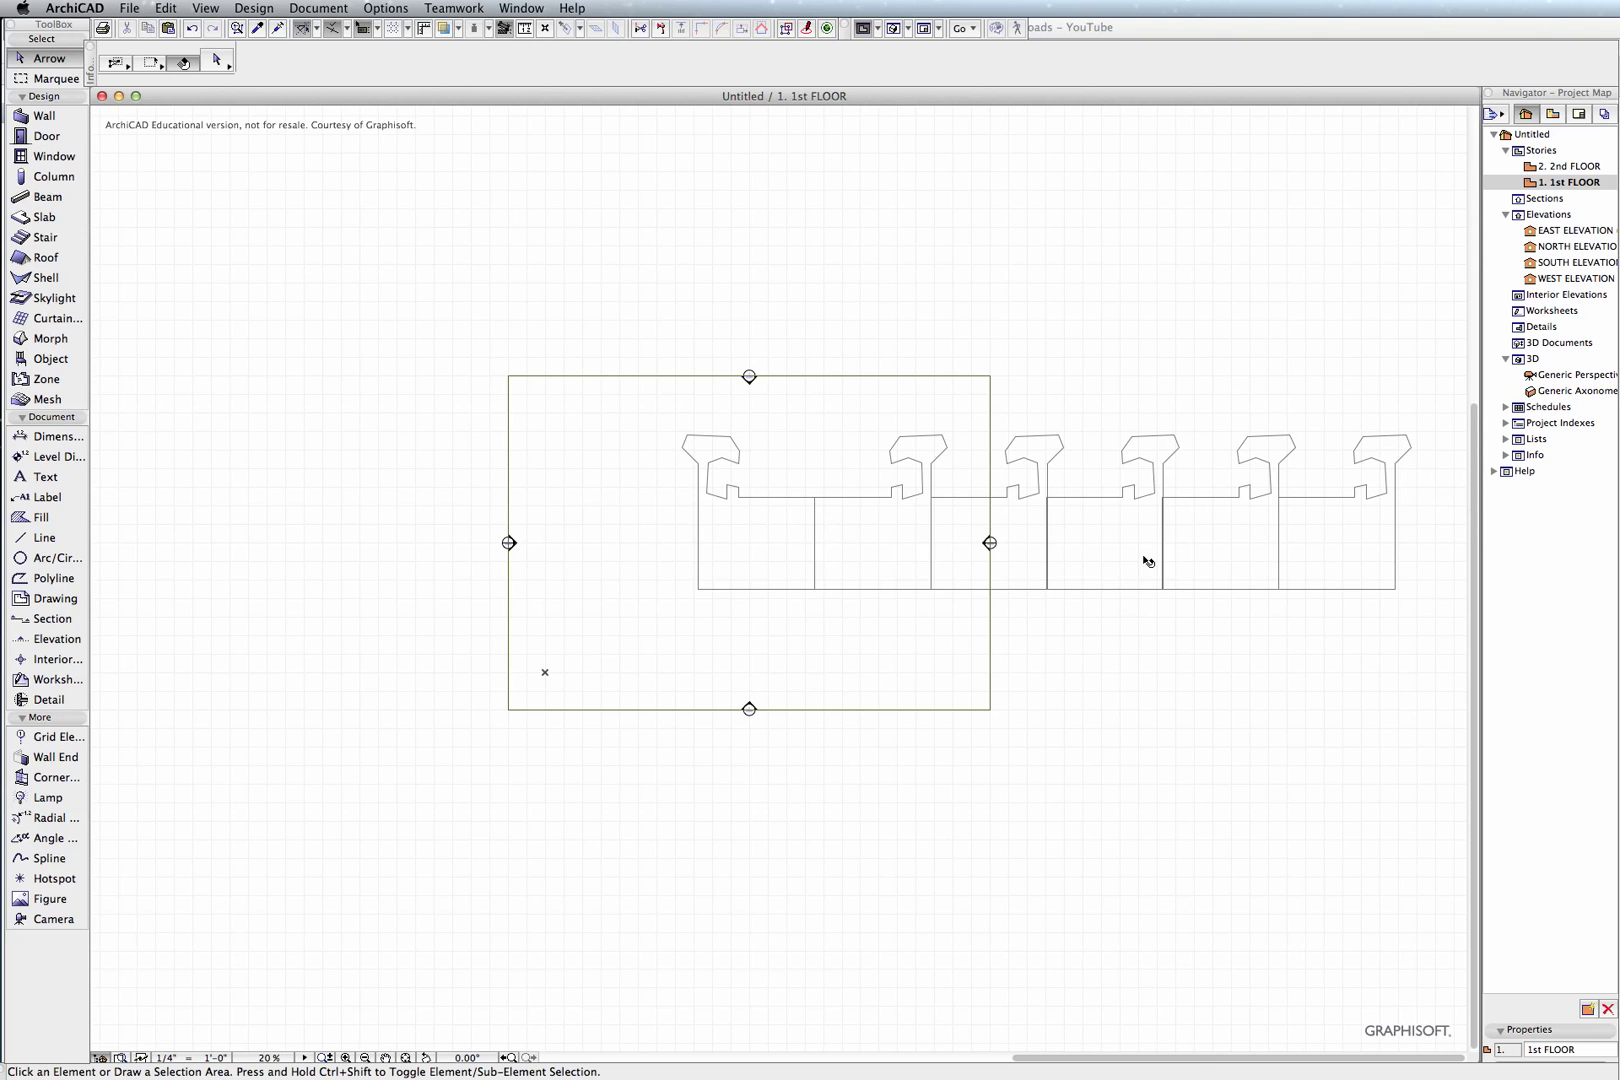
scroll(1146, 560, "up", 3)
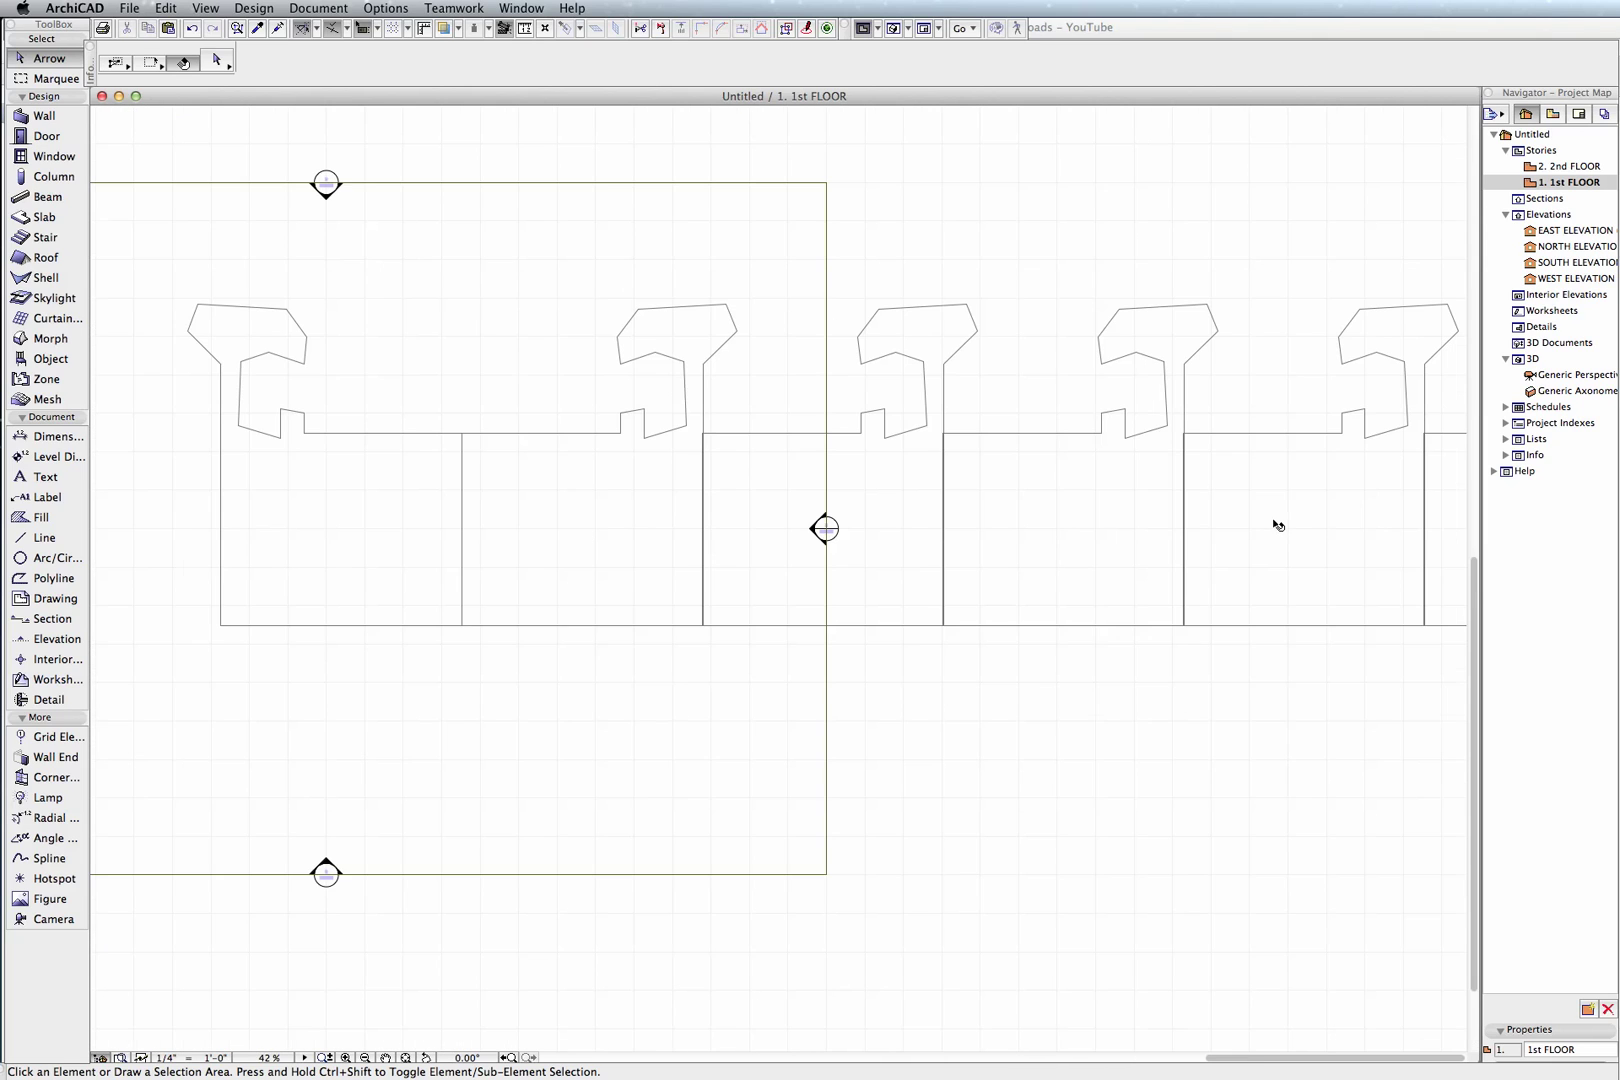
left_click(408, 525)
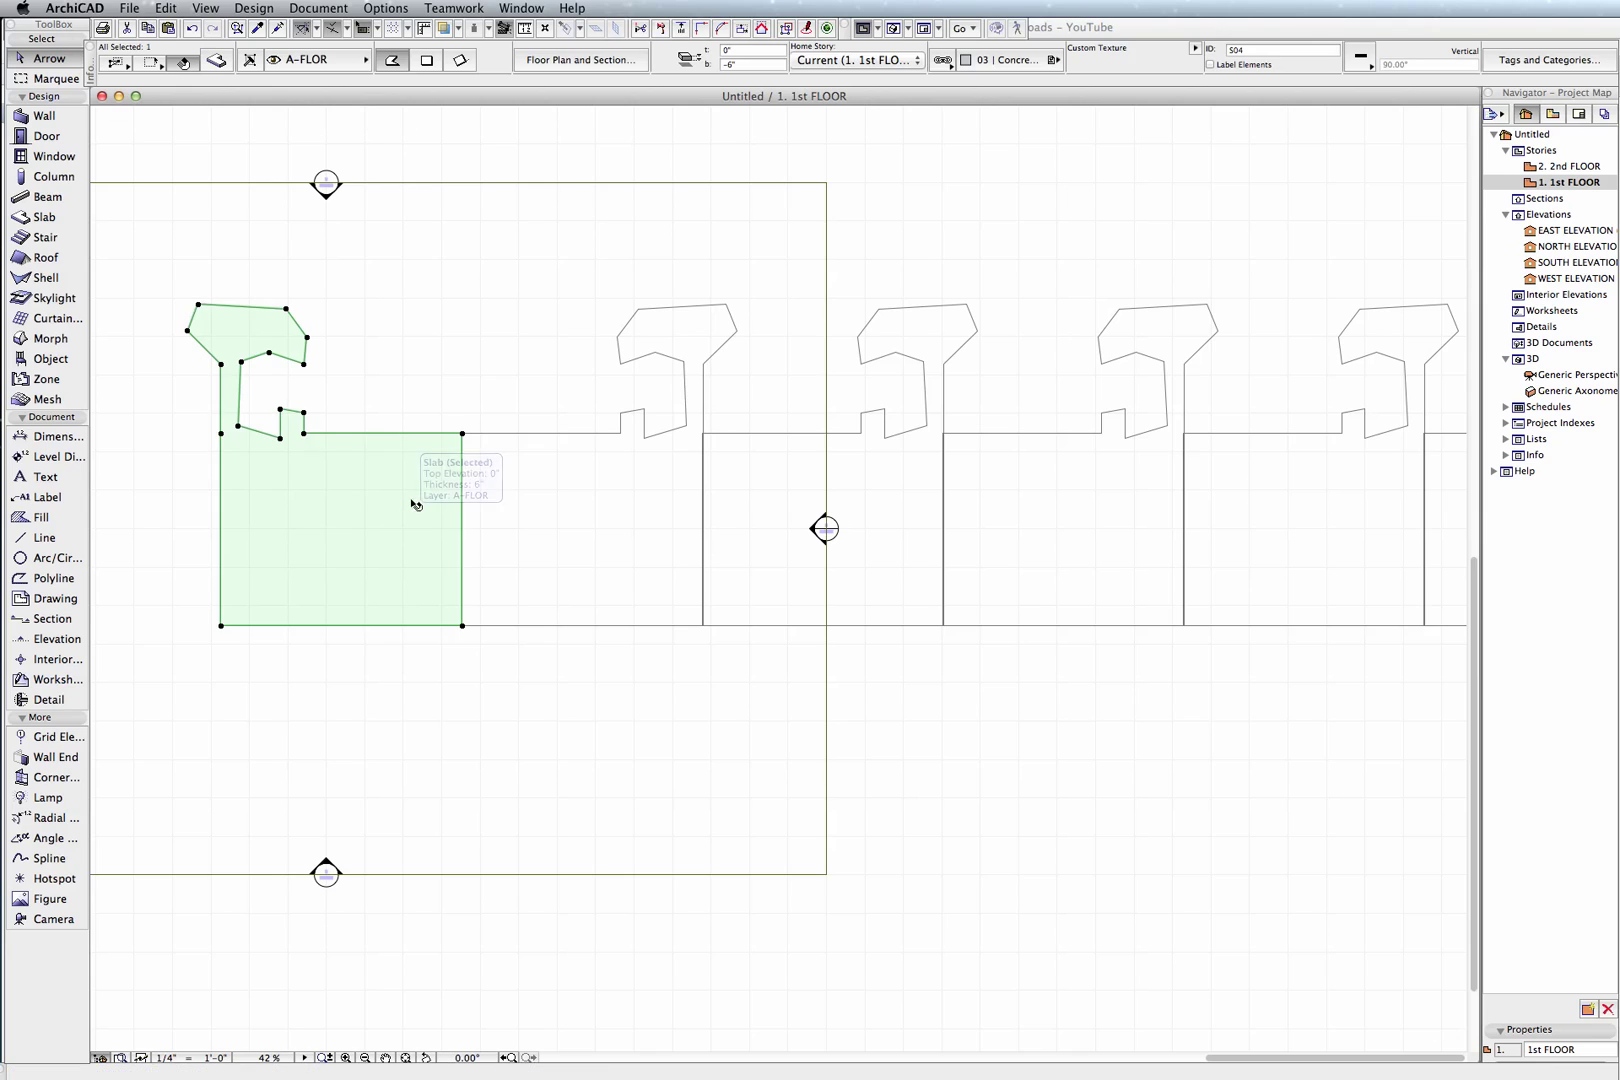
left_click(221, 627)
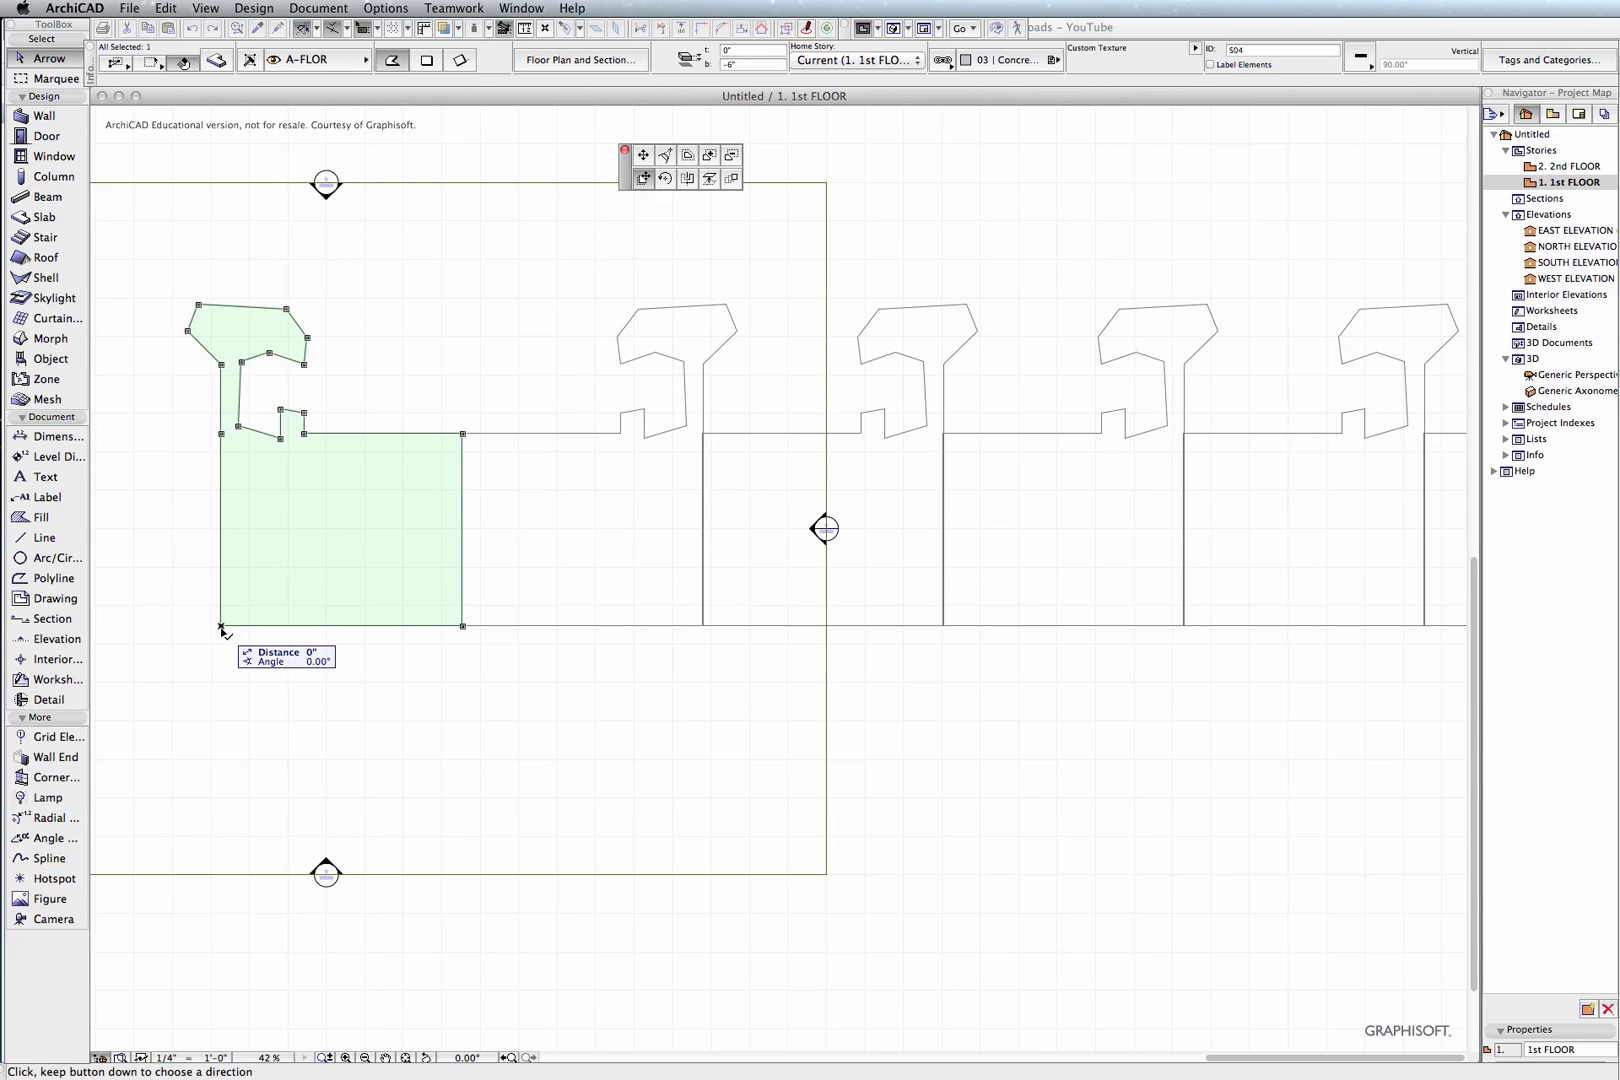
left_click(221, 627)
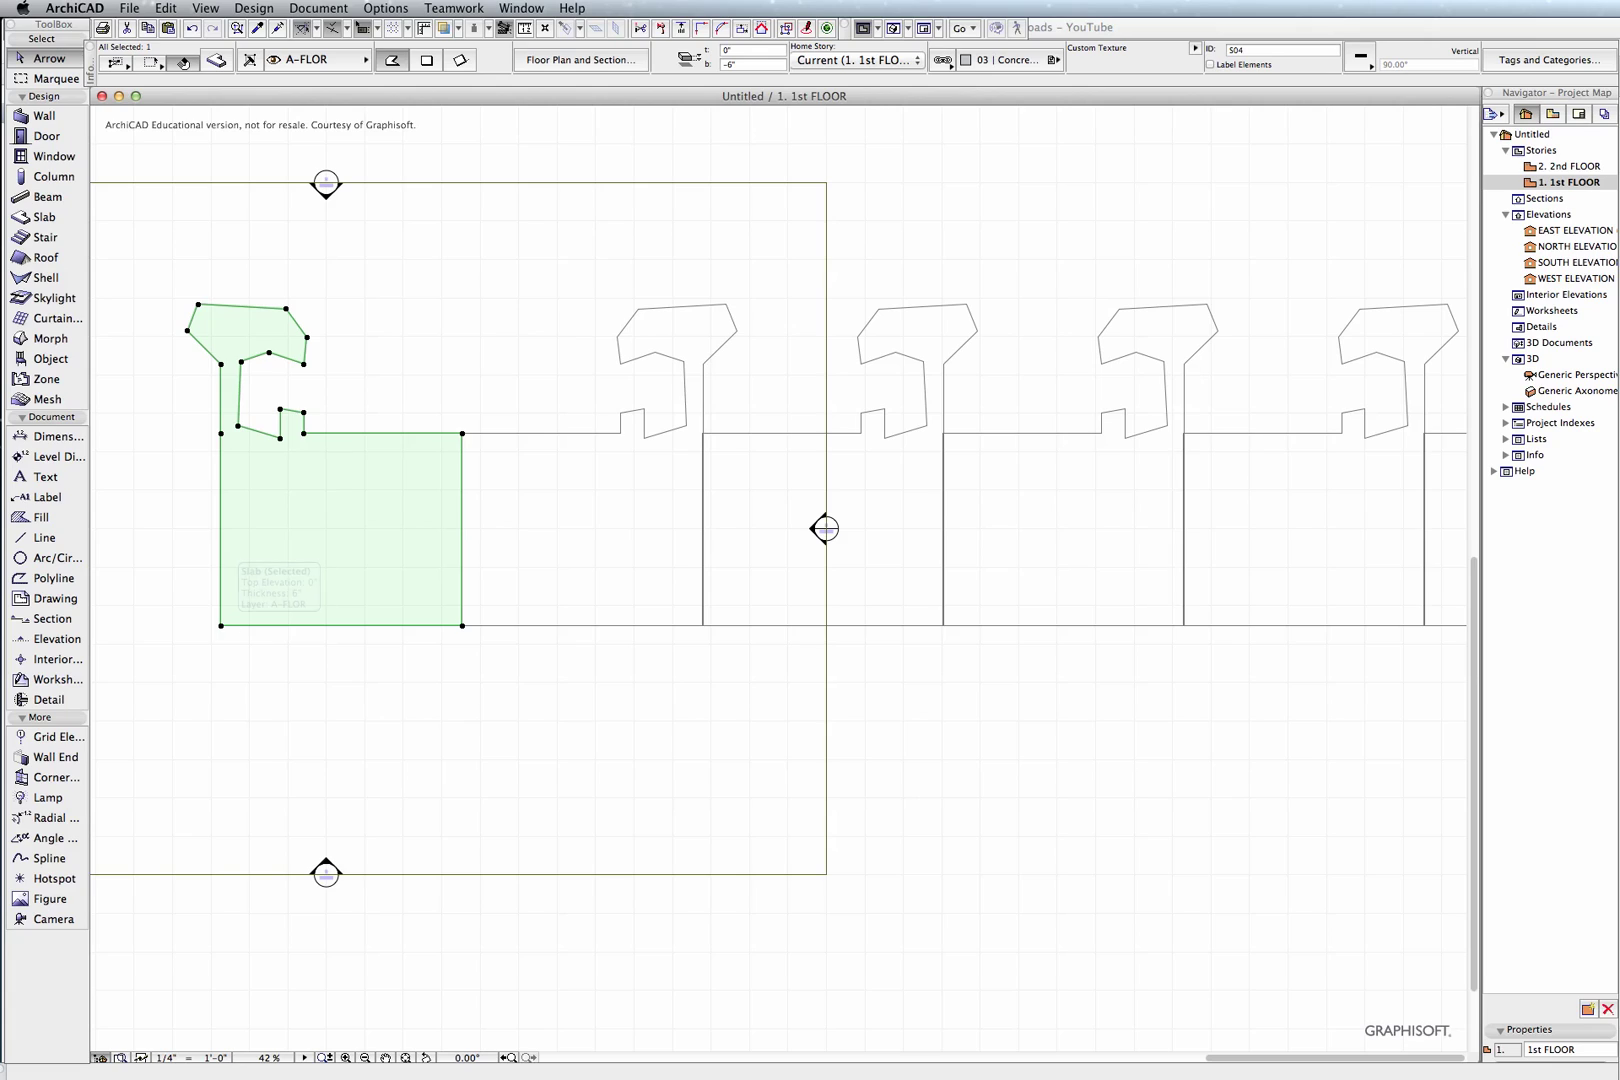